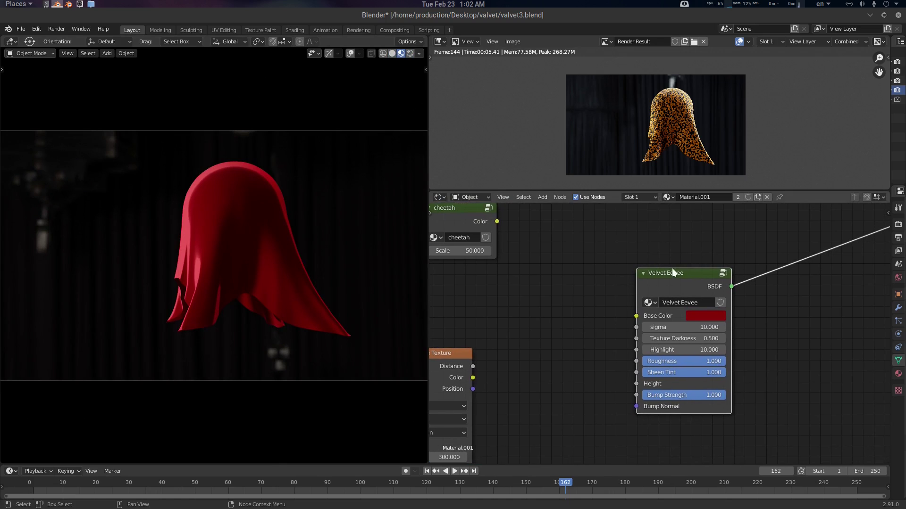
Preview the cheetah node, connect its Color to the Velvet Eevee node's Base Color, and preview the velvet shader on the cloth.
middle_click_drag(546, 280, 571, 308)
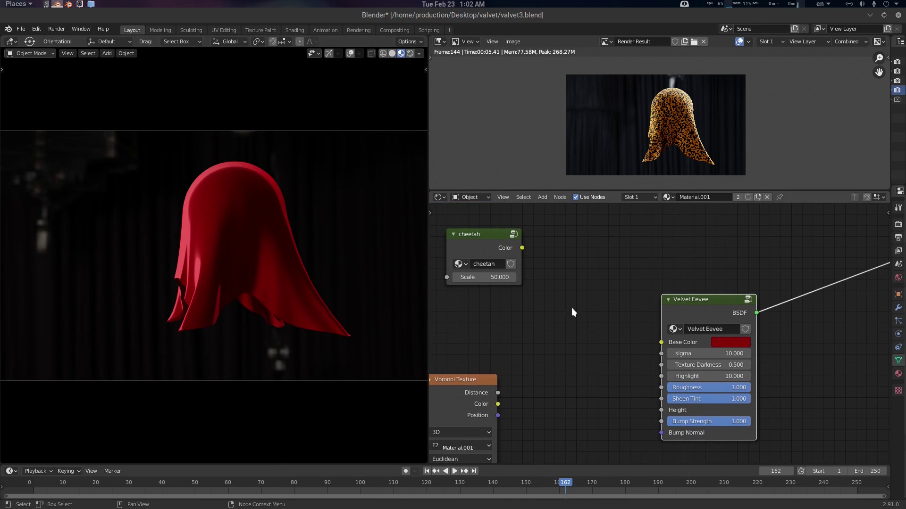
left_click(478, 235, "ctrl+shift")
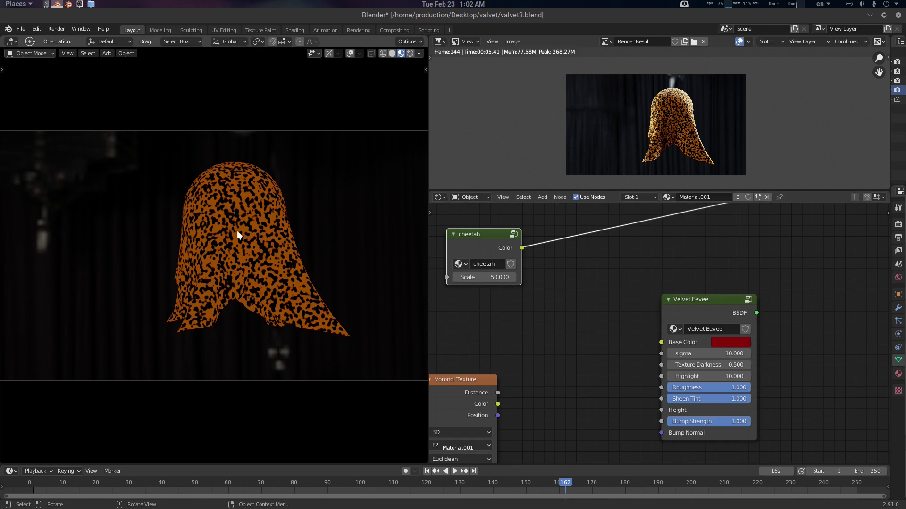
mouse_move(522, 247)
left_mouse_down()
mouse_move(625, 337)
mouse_move(661, 342)
left_mouse_up()
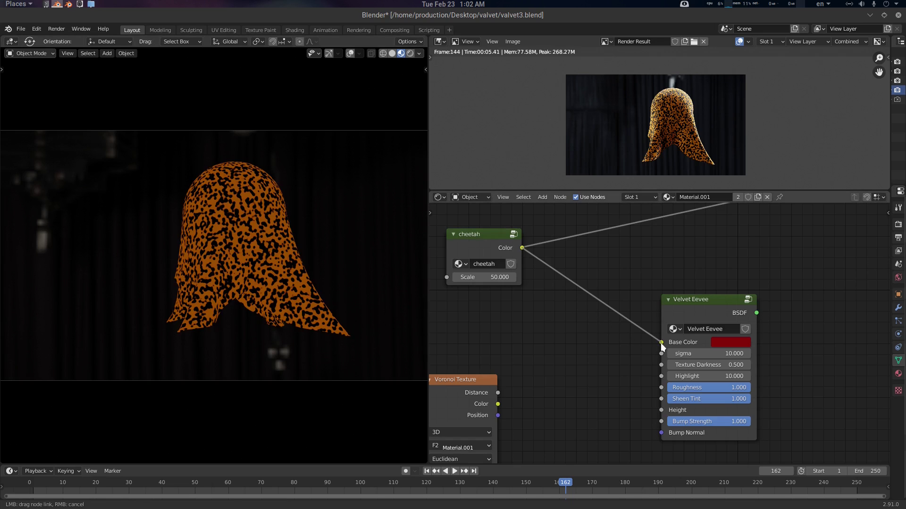
left_click(712, 307, "ctrl+shift")
middle_click_drag(585, 374, 586, 336)
middle_click_drag(258, 282, 267, 282)
middle_click_drag(593, 335, 576, 328)
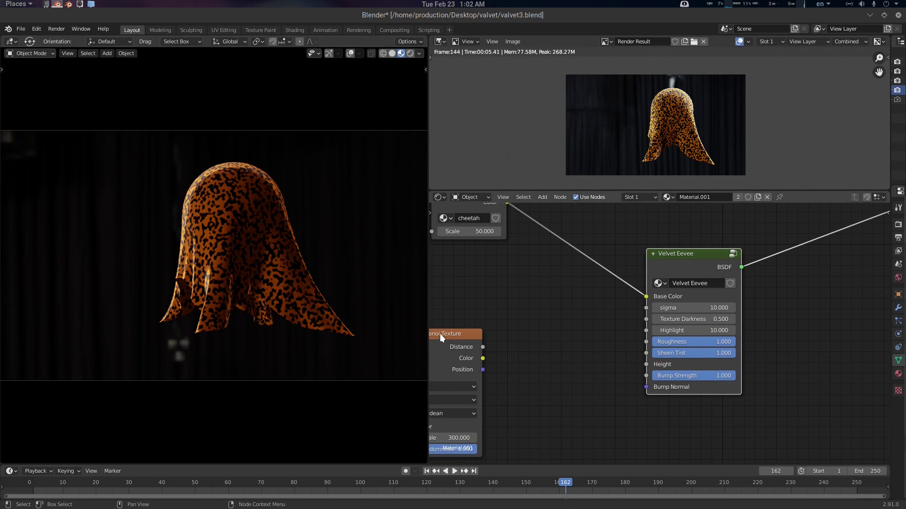
Preview the Voronoi Texture, restore the velvet preview, and connect the texture's Distance output to the Velvet Eevee node's Height input.
left_click_drag(439, 333, 525, 340)
left_click_drag(645, 307, 568, 353)
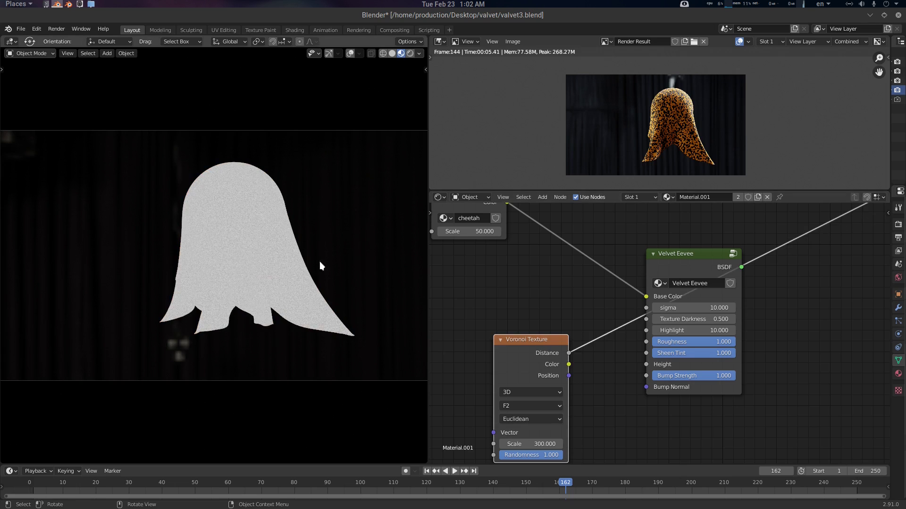
left_click(692, 265, "ctrl+shift")
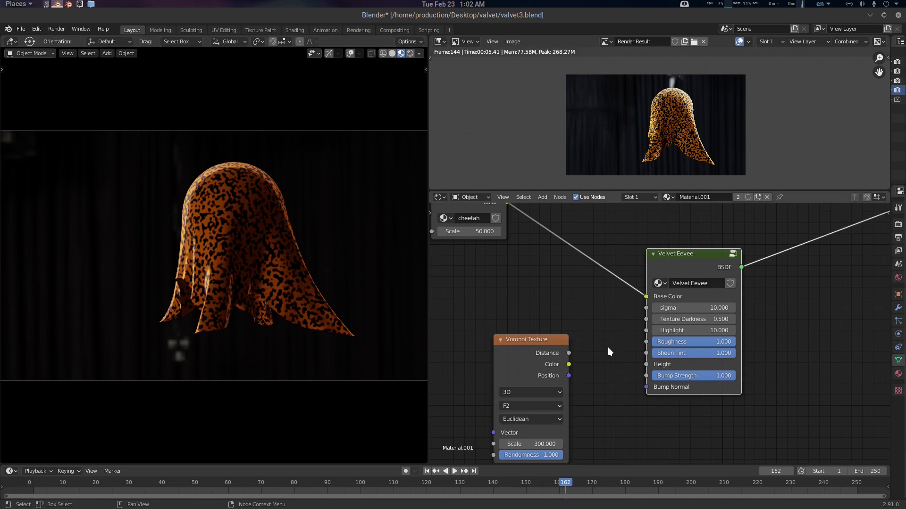
left_click_drag(577, 357, 647, 365)
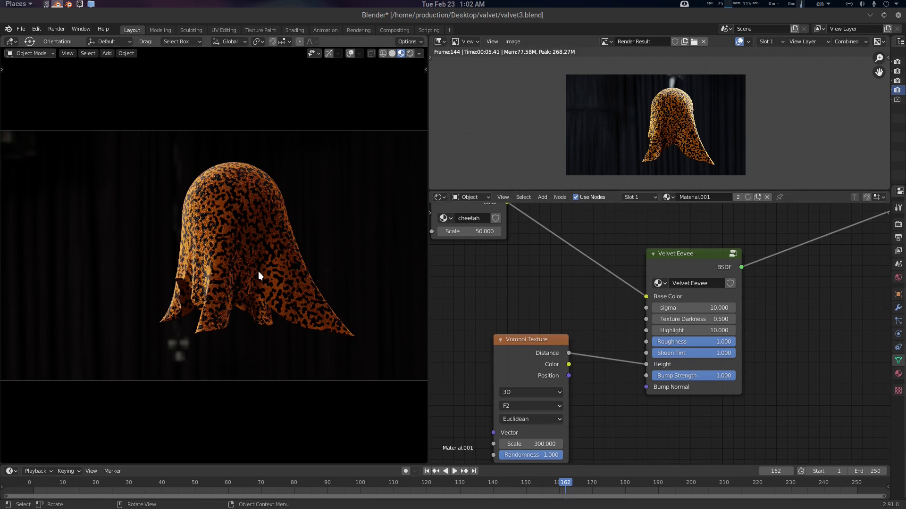
scroll(262, 258, "up", 5)
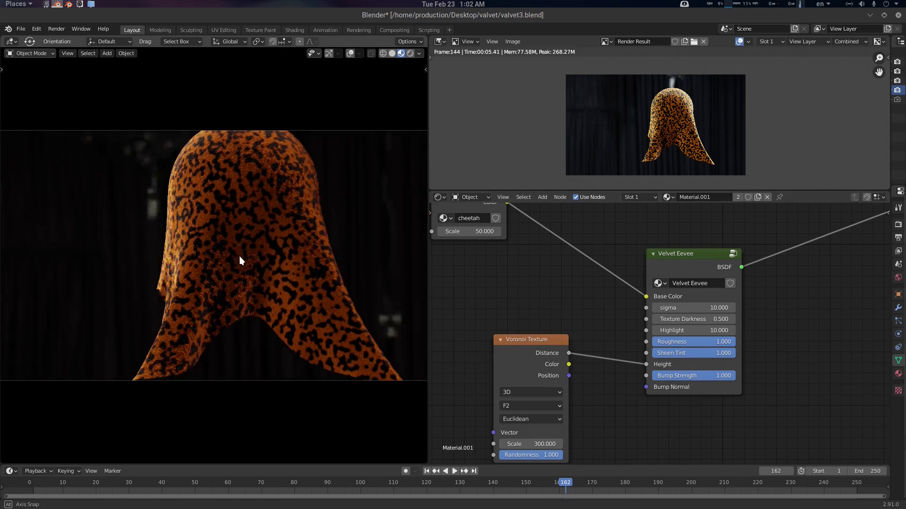
Turn off Scene World lighting in the viewport shading settings and inspect the cheetah velvet cloth under the studio environment.
left_click(418, 53)
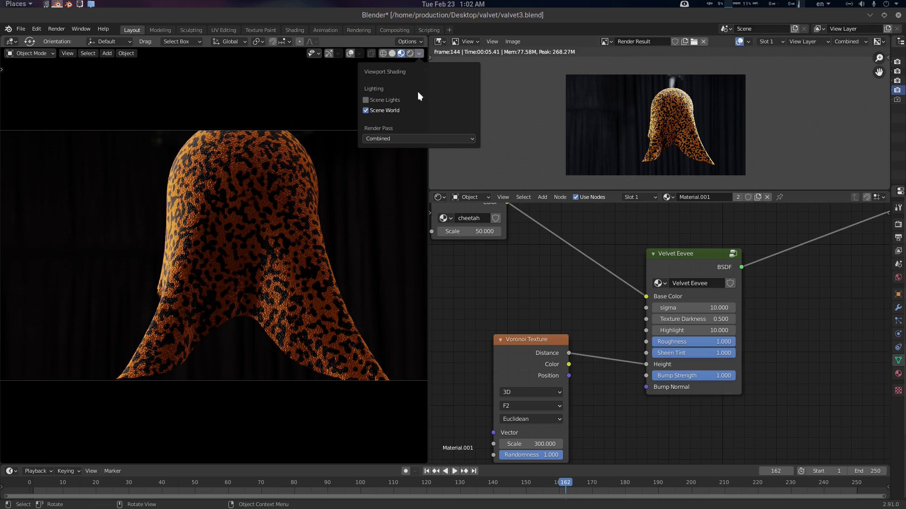
left_click(389, 110)
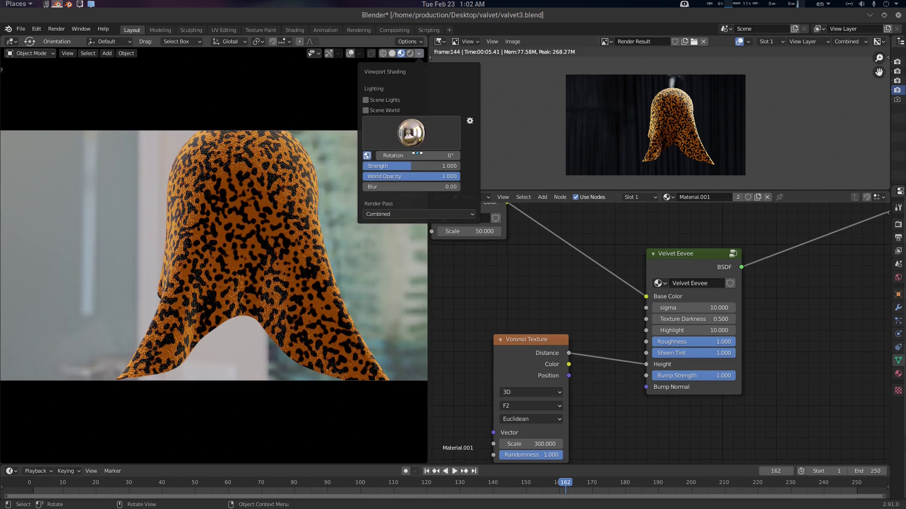
mouse_move(198, 244)
middle_mouse_down()
mouse_move(310, 244)
mouse_move(248, 243)
mouse_move(264, 247)
middle_mouse_up()
scroll(262, 245, "up", 2)
scroll(264, 243, "down", 4)
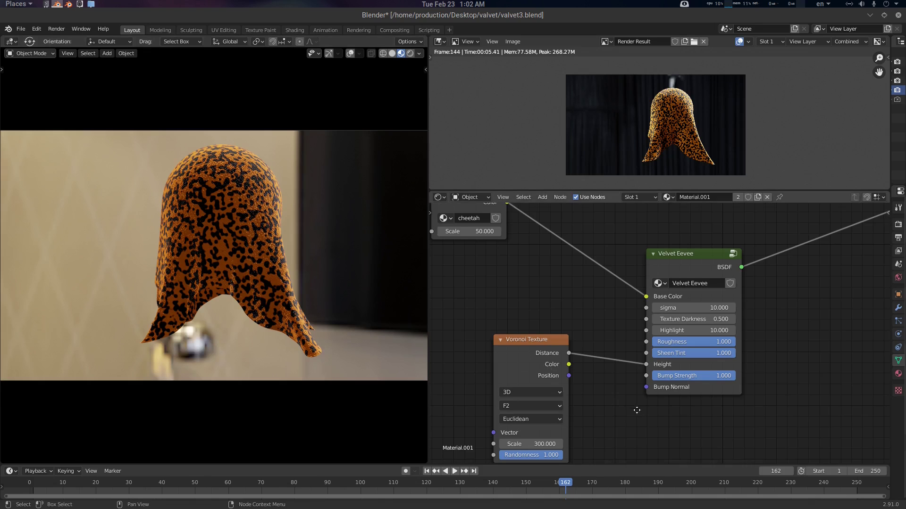
Move the Voronoi Texture node lower and further away from the Velvet Eevee node.
middle_click_drag(561, 339, 558, 324)
left_click_drag(547, 323, 526, 357)
middle_click_drag(615, 319, 533, 345)
scroll(537, 344, "up", 2)
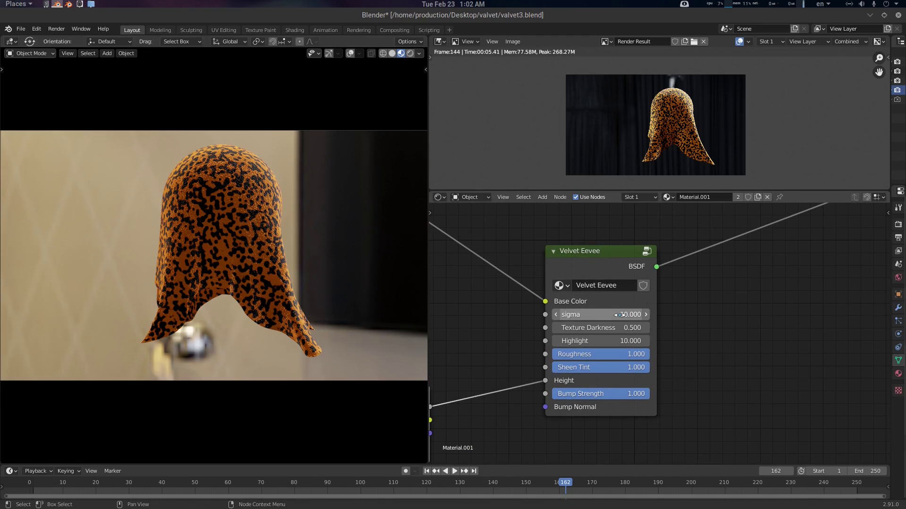
Test the sigma and Texture Darkness settings of the Velvet Eevee node, trying a Texture Darkness of 0.670.
mouse_move(624, 315)
left_mouse_down()
mouse_move(661, 315)
mouse_move(634, 314)
left_mouse_up()
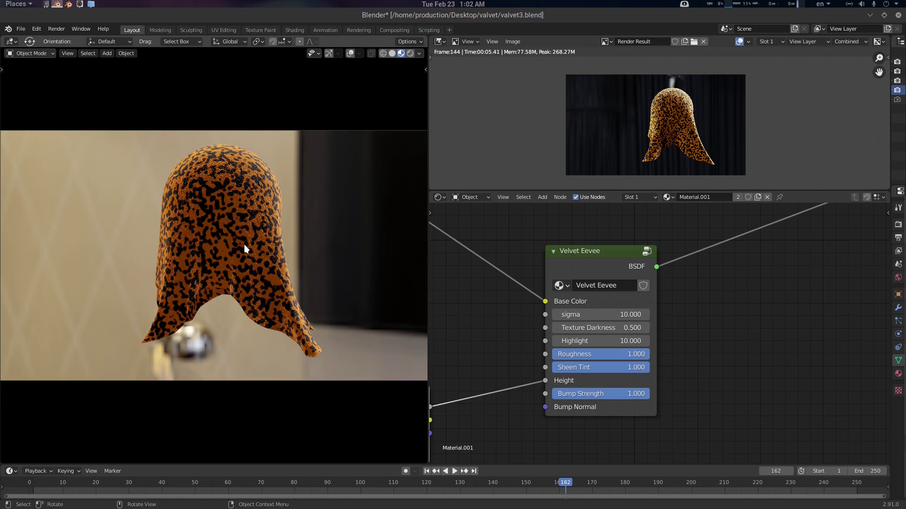
middle_click_drag(244, 244, 272, 270)
middle_click_drag(480, 314, 494, 301)
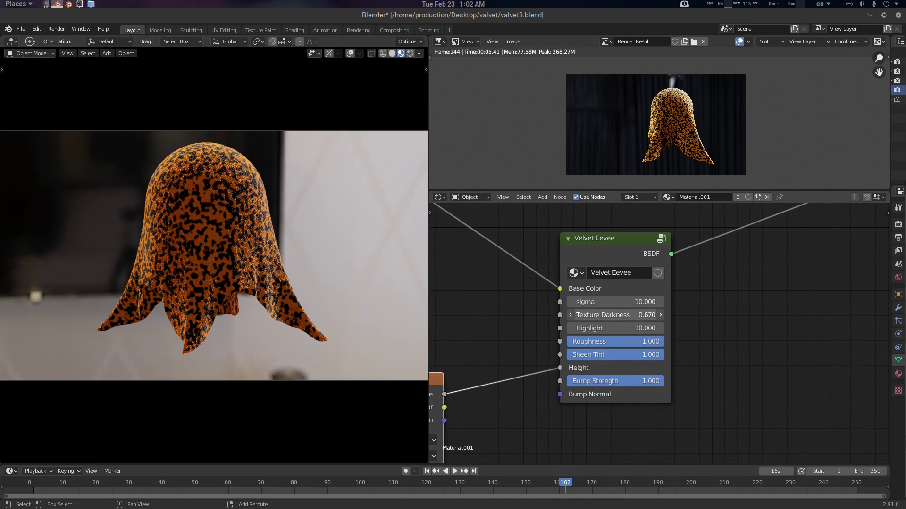
mouse_move(623, 315)
left_mouse_down()
mouse_move(596, 316)
mouse_move(620, 315)
mouse_move(608, 315)
left_mouse_up()
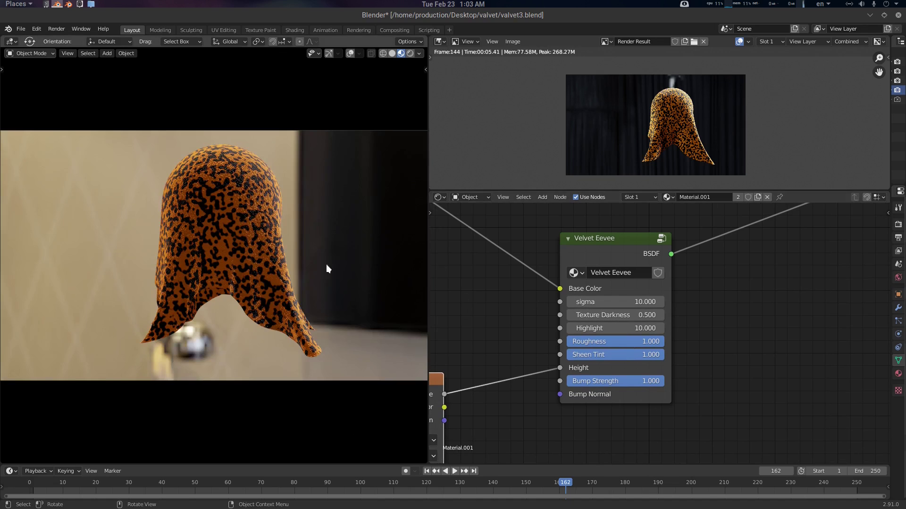
Try a Highlight value of 29.020 on the Velvet Eevee node and inspect the cloth from several sides.
middle_click_drag(302, 270, 354, 270)
middle_click_drag(575, 345, 589, 342)
left_click_drag(630, 328, 652, 325)
middle_click_drag(296, 305, 265, 300)
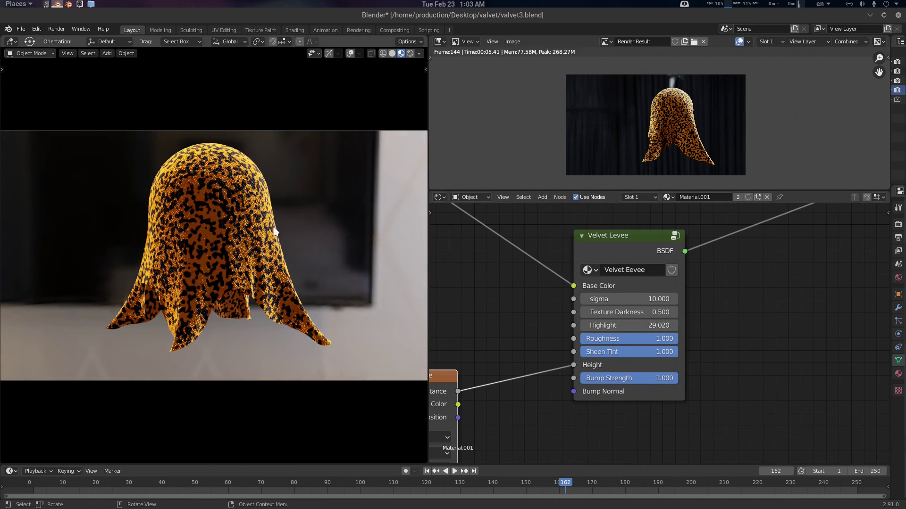
middle_click_drag(178, 193, 198, 187)
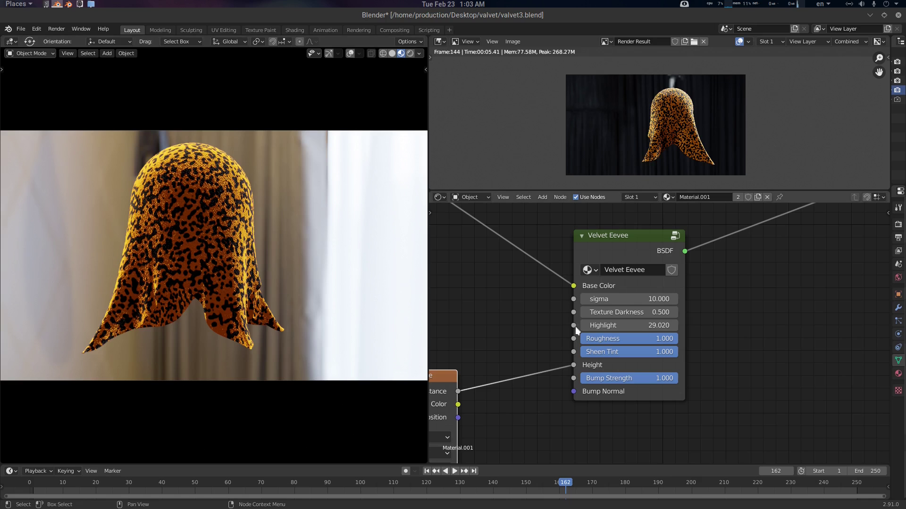
Set the Velvet Eevee node's Highlight to 10.
left_click(624, 327)
type("10")
key("Return")
middle_click_drag(288, 313, 298, 310)
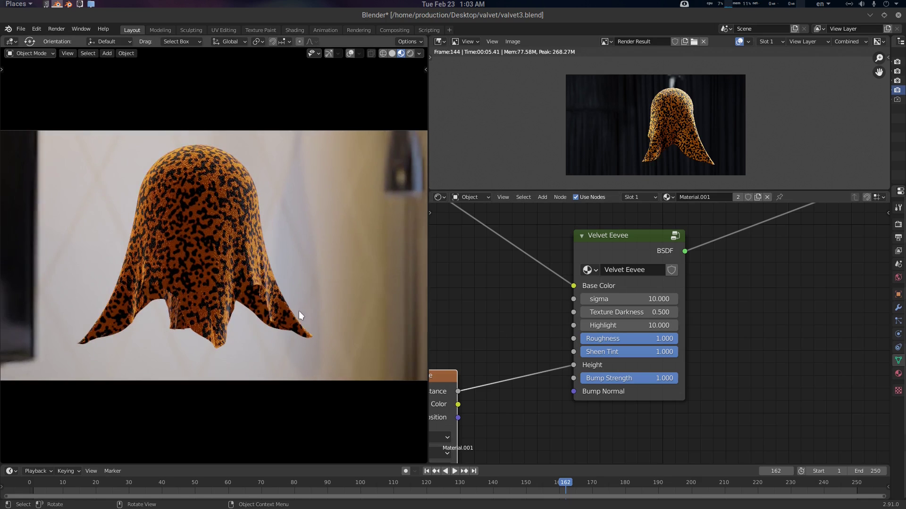
middle_click_drag(523, 331, 545, 322)
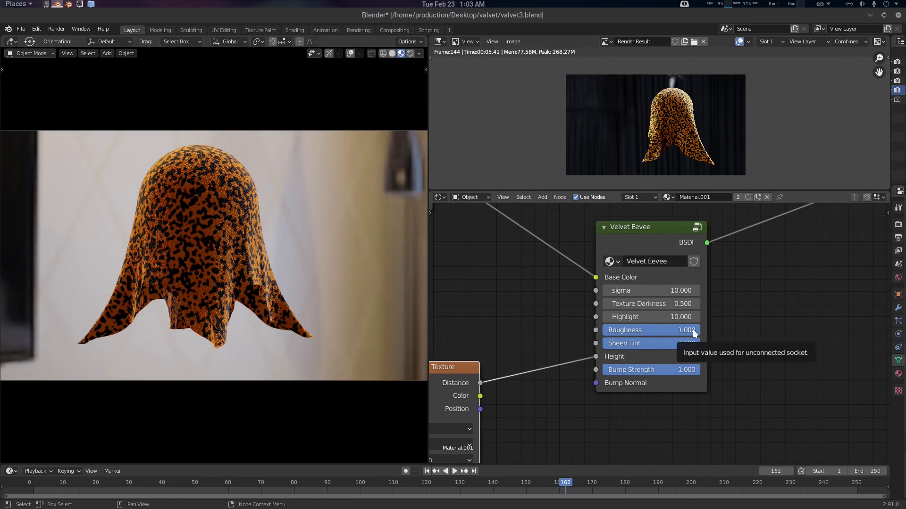
left_click_drag(692, 330, 631, 395)
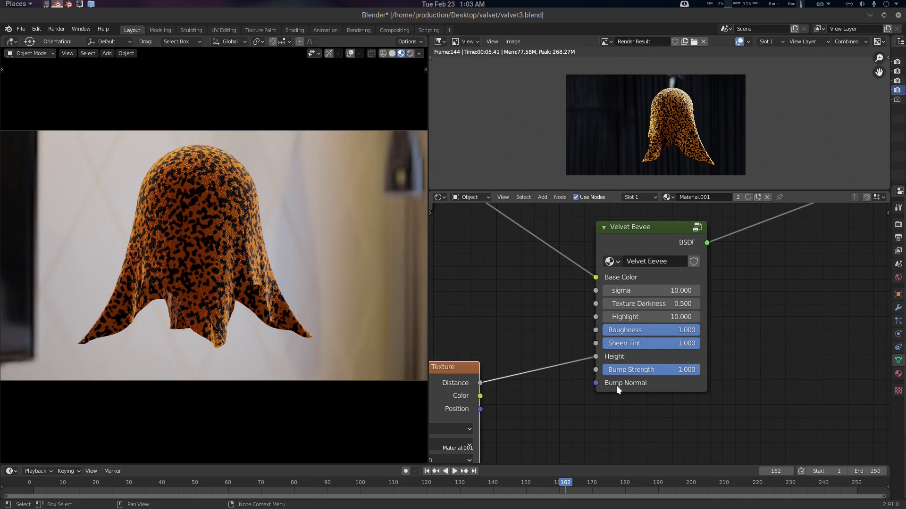
scroll(603, 406, "down", 3)
middle_click_drag(546, 394, 585, 382)
middle_click_drag(367, 265, 294, 247)
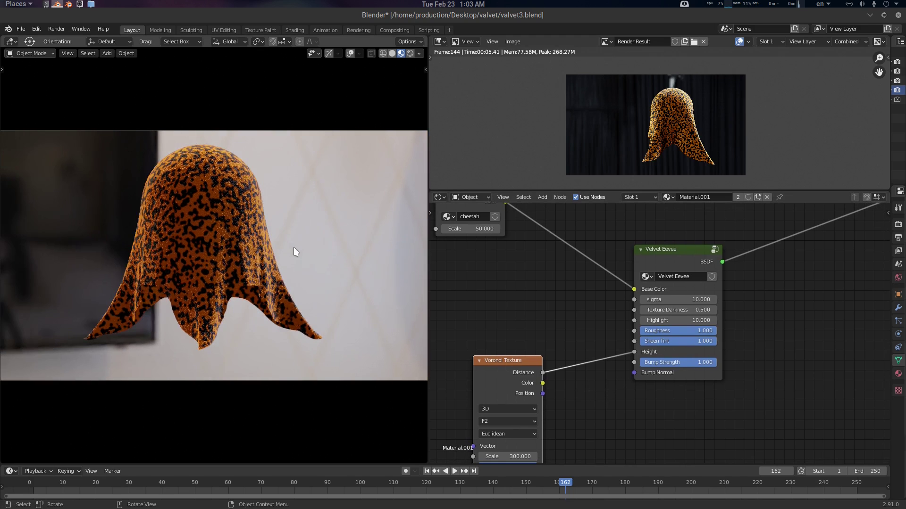
Disconnect the cheetah color from the Velvet Eevee node's Base Color, inspect the plain red velvet, and reconnect it.
middle_click_drag(572, 304, 553, 324)
left_click_drag(614, 310, 566, 306)
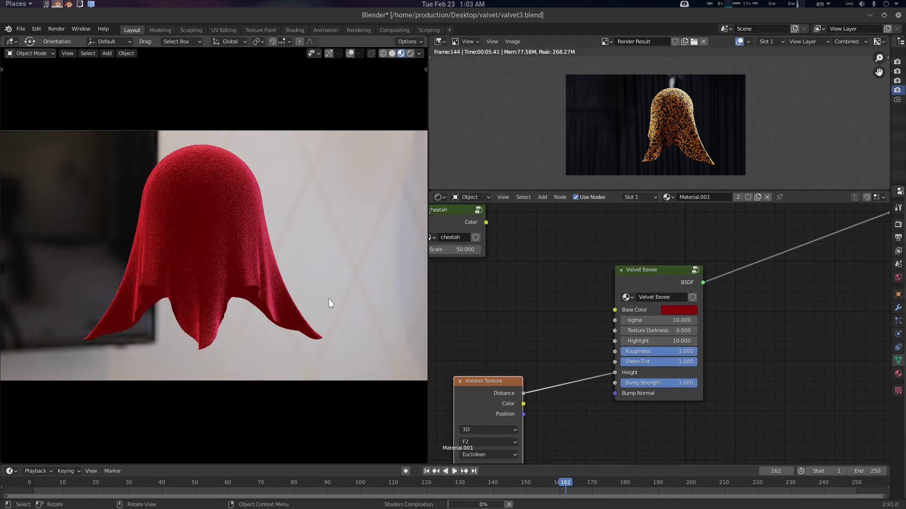
scroll(214, 228, "up", 2)
scroll(216, 231, "down", 2)
middle_click_drag(222, 237, 307, 247)
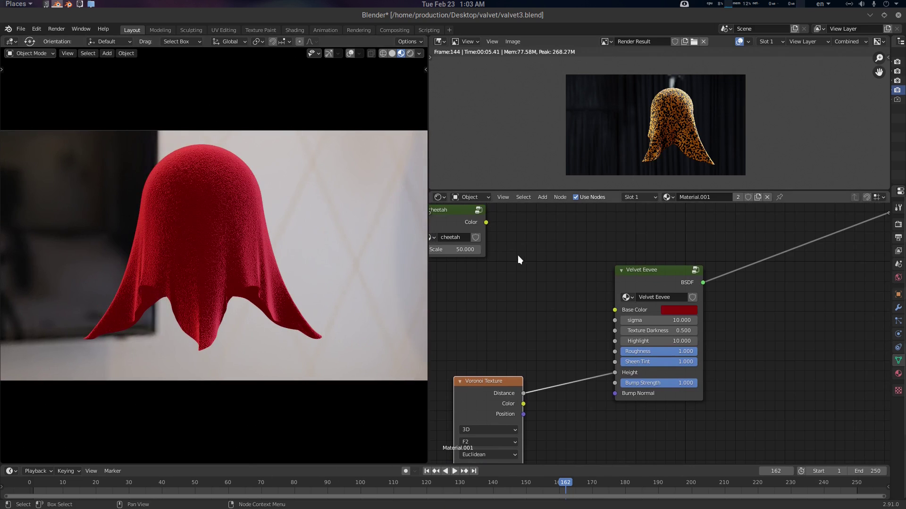
mouse_move(696, 383)
left_mouse_down()
mouse_move(618, 383)
mouse_move(698, 383)
left_mouse_up()
left_click_drag(486, 222, 615, 310)
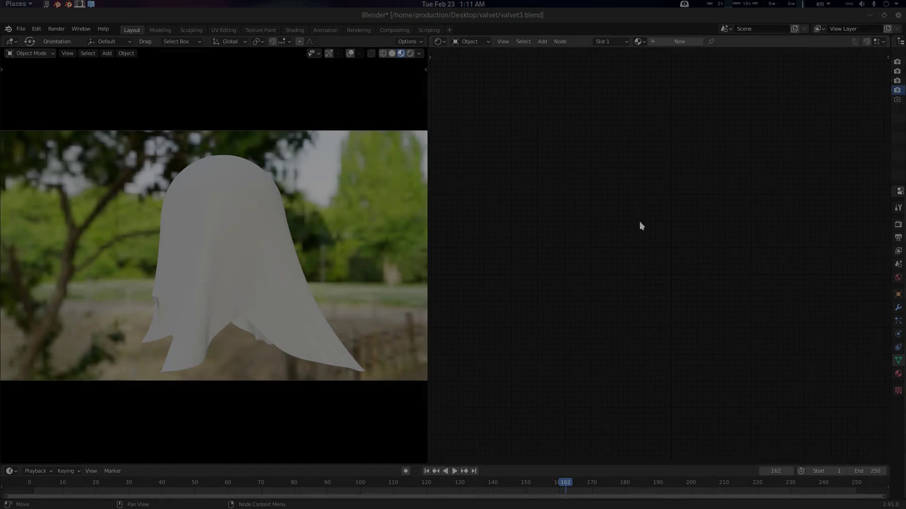
Create a new material for the white cloth.
middle_click_drag(639, 222, 630, 236)
mouse_move(255, 235)
middle_mouse_down()
mouse_move(232, 240)
mouse_move(259, 219)
middle_mouse_up()
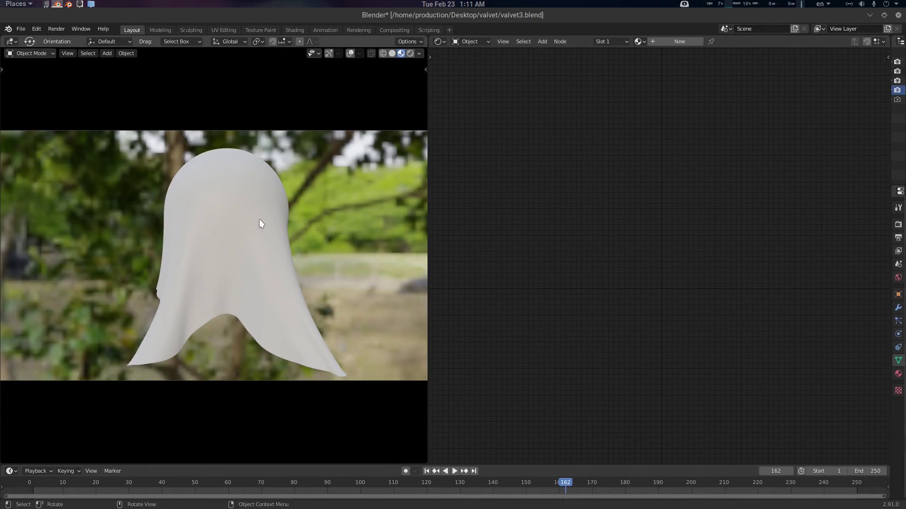
left_click(679, 41)
scroll(650, 242, "up", 2)
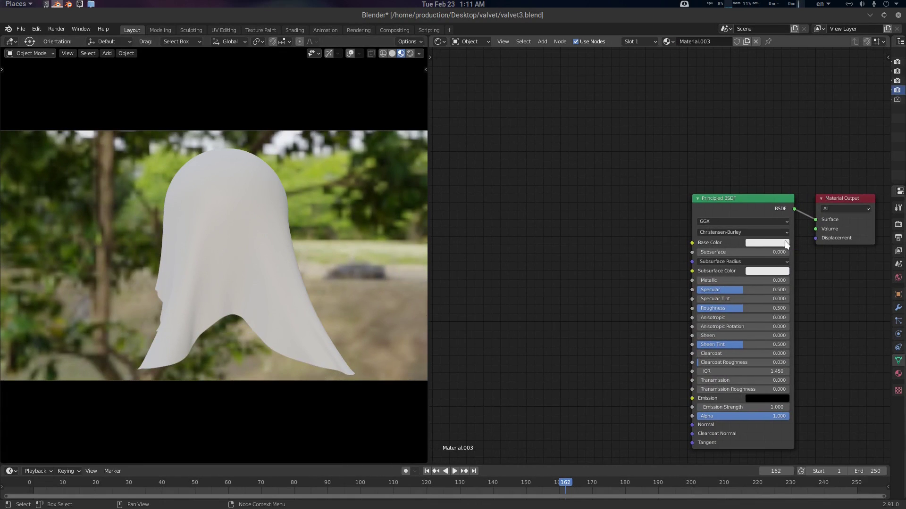
Add the cheetah node group to the new material and preview its color on the cloth.
key("shift+a")
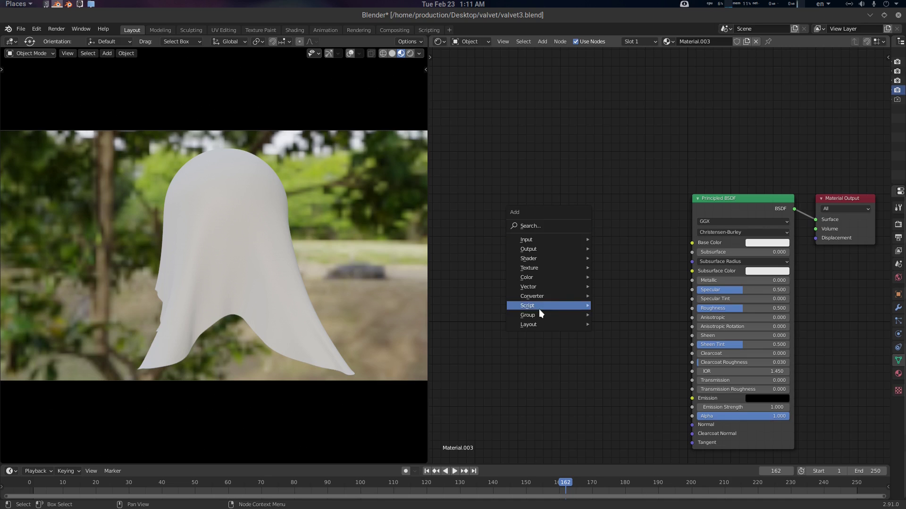
mouse_move(540, 314)
left_click(618, 341)
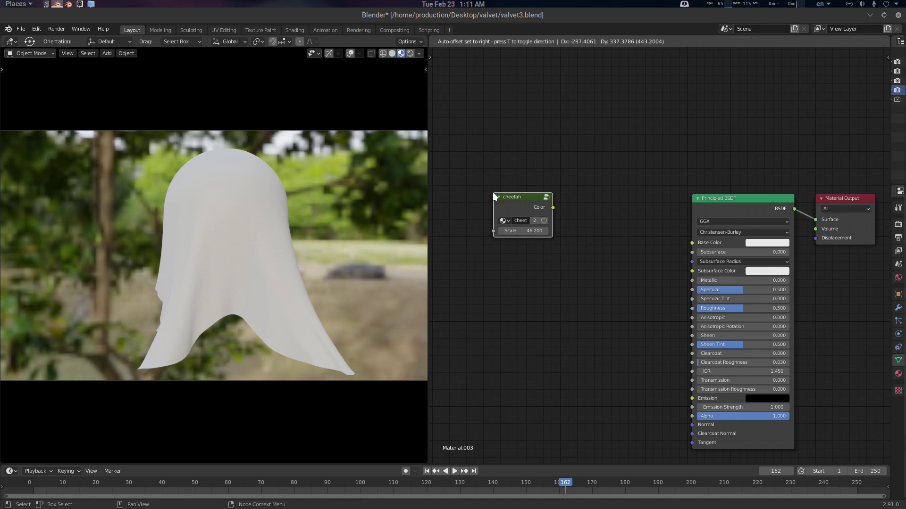
left_click(519, 198)
left_click(518, 197, "ctrl+shift")
mouse_move(330, 226)
middle_mouse_down()
mouse_move(290, 224)
mouse_move(330, 221)
middle_mouse_up()
scroll(491, 245, "up", 2)
Set the cheetah node's Scale to 30 and inspect the pattern on the cloth.
left_click(497, 225)
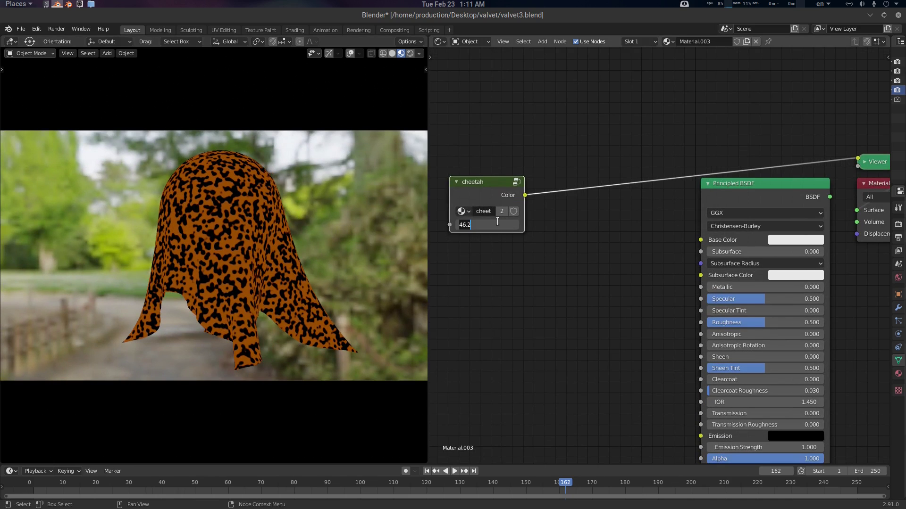
type("30")
key("Return")
middle_click_drag(222, 273, 275, 255)
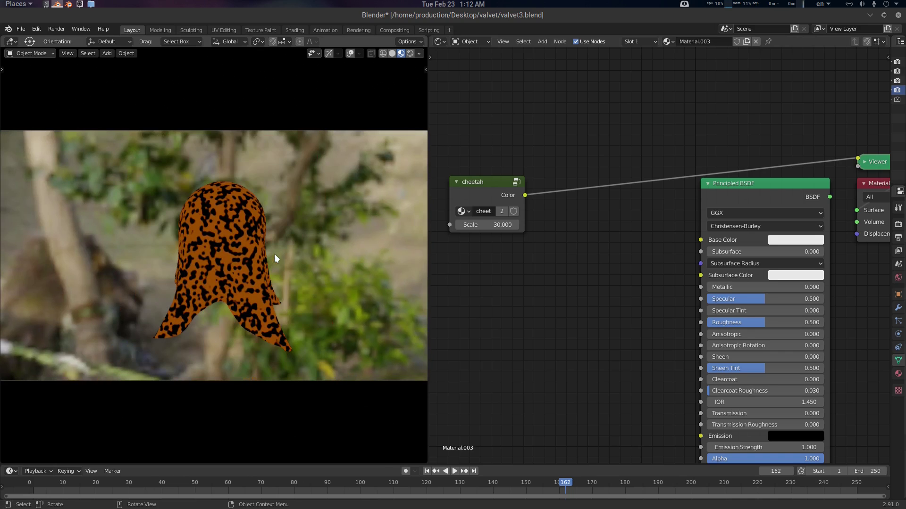
Connect the cheetah node's Color to the Principled BSDF's Base Color and preview the Principled shader on the cloth.
middle_click_drag(585, 286, 641, 287)
left_click_drag(555, 182, 496, 179)
middle_click_drag(558, 250, 509, 248)
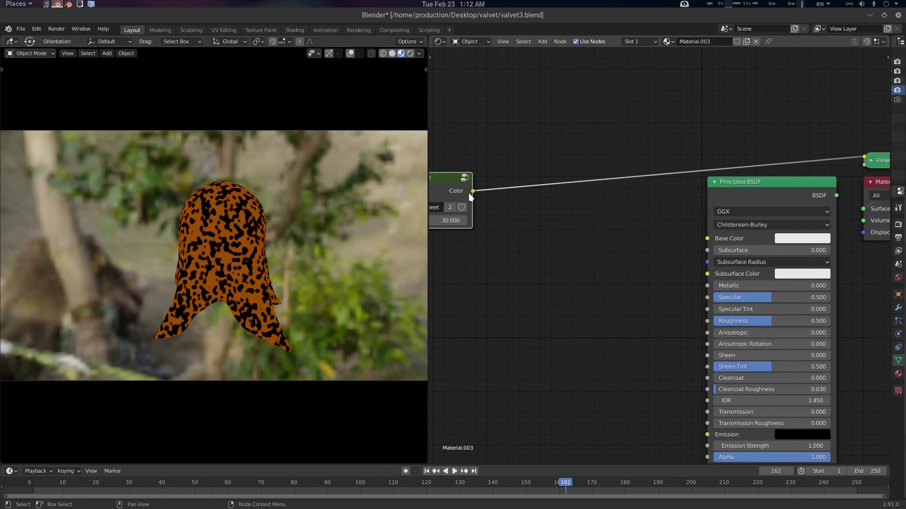
left_click_drag(473, 191, 714, 238)
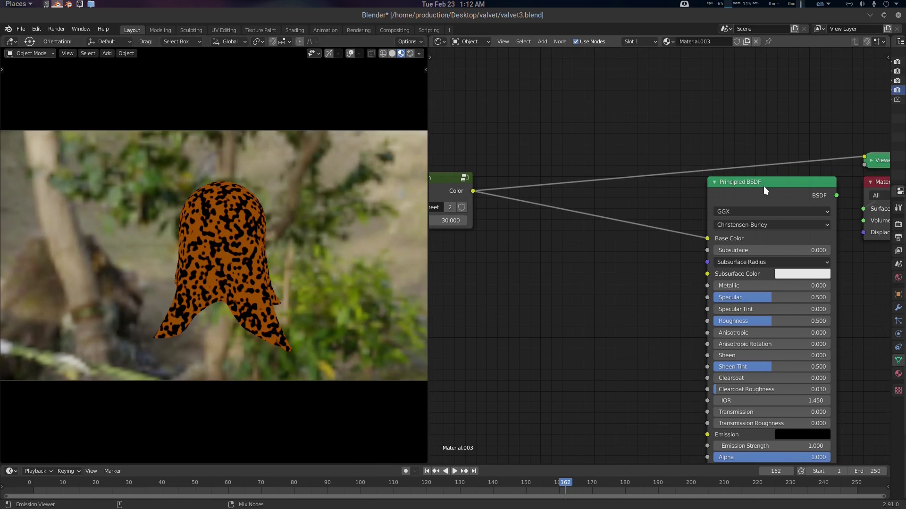
left_click(763, 186, "ctrl+shift")
middle_click_drag(629, 283, 676, 272)
middle_click_drag(253, 246, 288, 237)
scroll(296, 243, "up", 2)
scroll(293, 242, "down", 1)
middle_click_drag(547, 255, 629, 243)
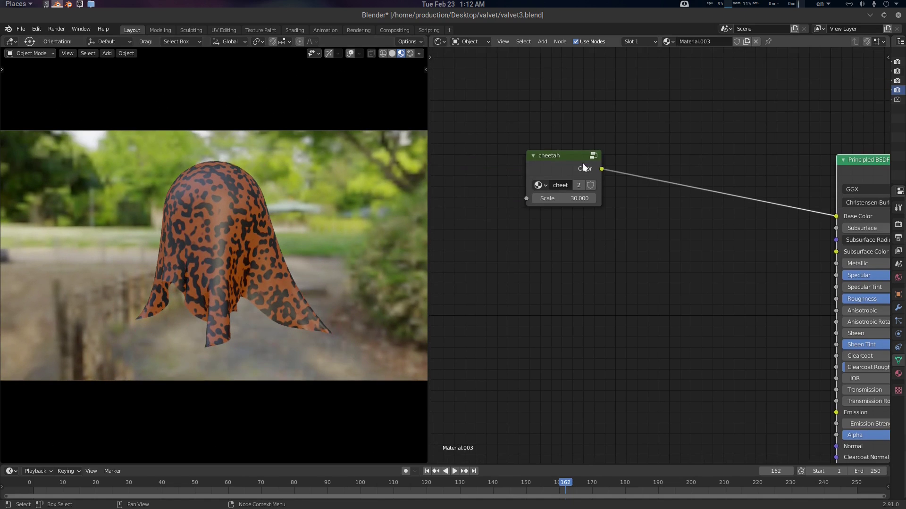
Move the cheetah node further away from the Principled BSDF to make room between them.
left_click_drag(582, 163, 508, 165)
middle_click_drag(667, 265, 640, 259)
left_click(606, 252)
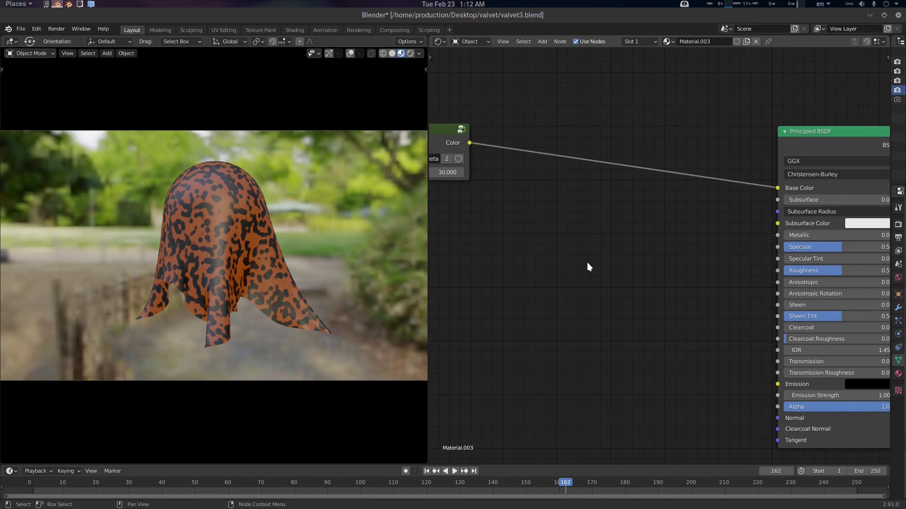
Add a Bump node in the space between the cheetah node and the Principled BSDF.
middle_click_drag(612, 318, 613, 285)
key("shift+a")
mouse_move(608, 282)
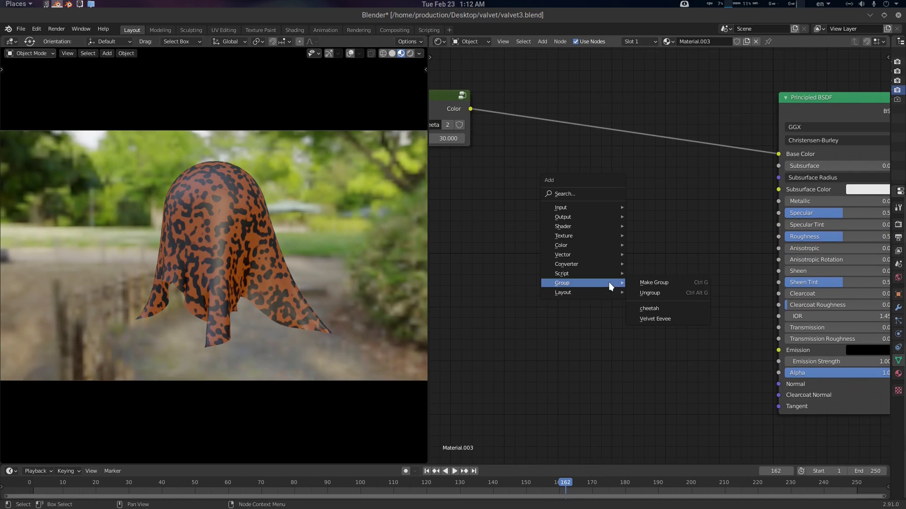
left_click(592, 194)
type("bump")
key("Return")
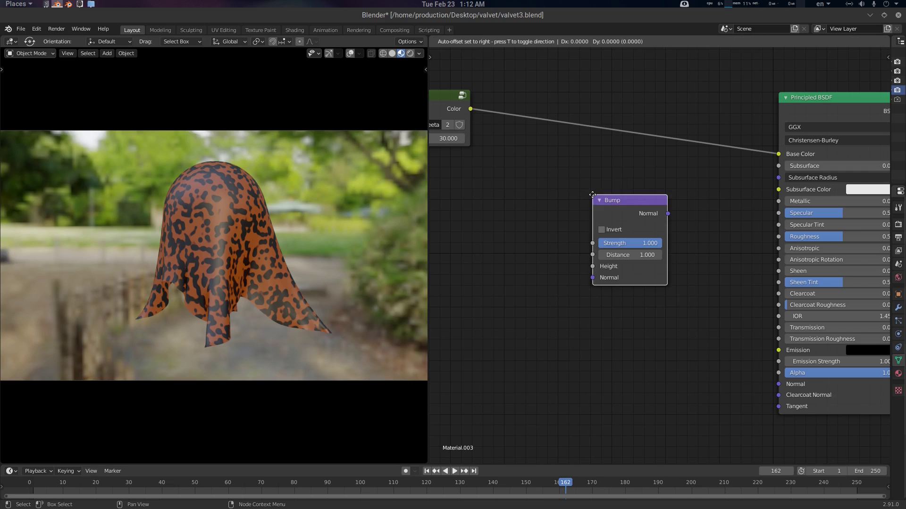
left_click(573, 301)
Add a Voronoi Texture node beside the Bump node, on its input side.
middle_click_drag(545, 314, 564, 305)
left_click(514, 298)
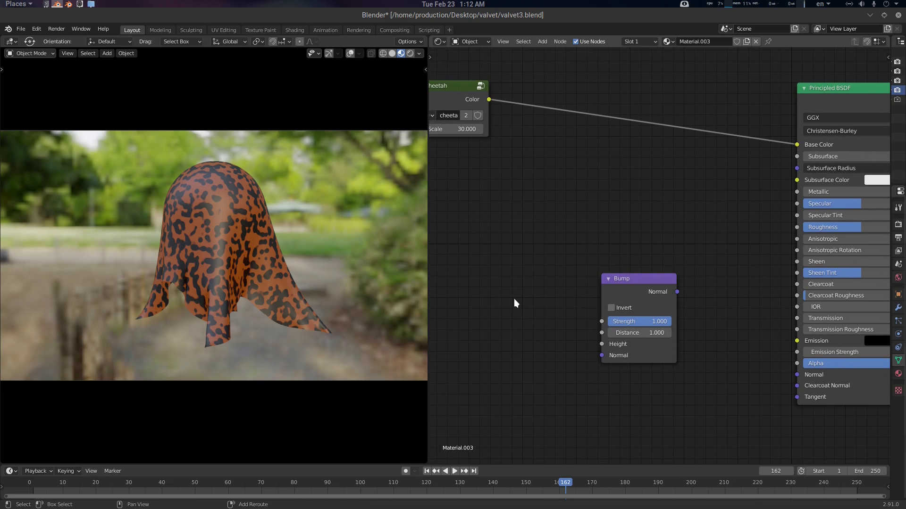
key("shift+a")
left_click(514, 298)
type("voronoi")
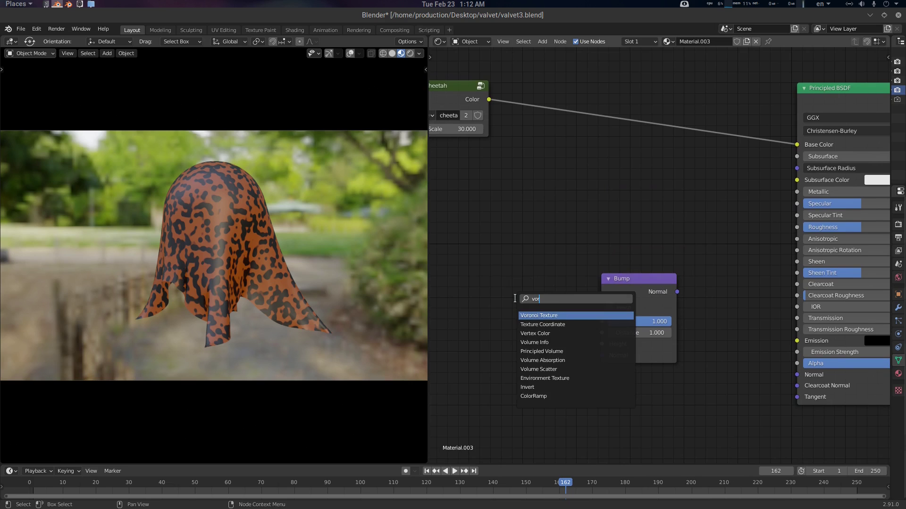
key("Return")
left_click(476, 282)
Connect the Voronoi Distance to the Bump's Height and the Bump's Normal to the Principled BSDF's Normal.
middle_click_drag(588, 371, 592, 351)
left_click_drag(556, 284, 612, 326)
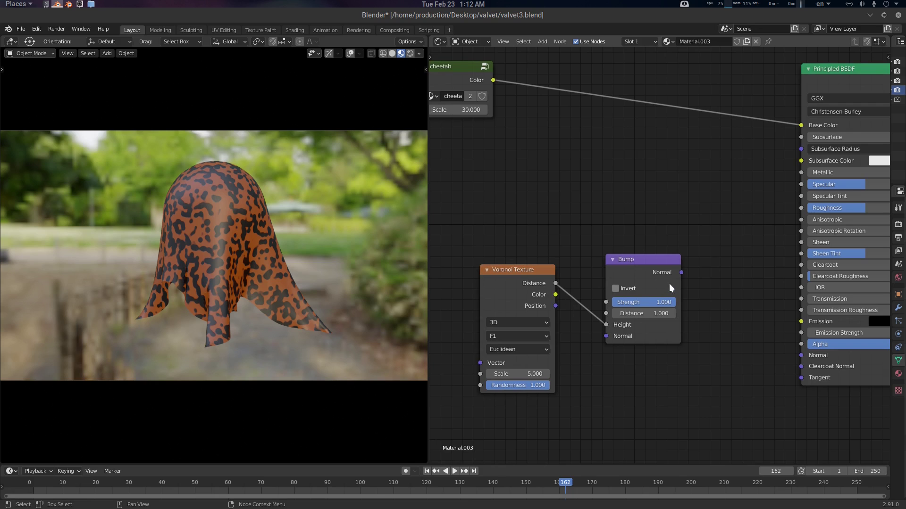
left_click_drag(682, 272, 837, 372)
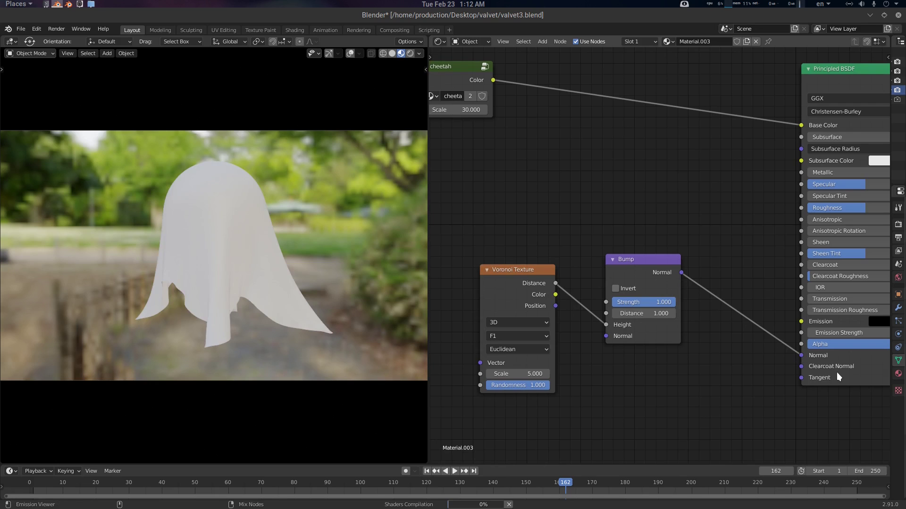
Set the Voronoi Texture's Scale to 300 and its feature output to F2.
scroll(656, 384, "up", 1)
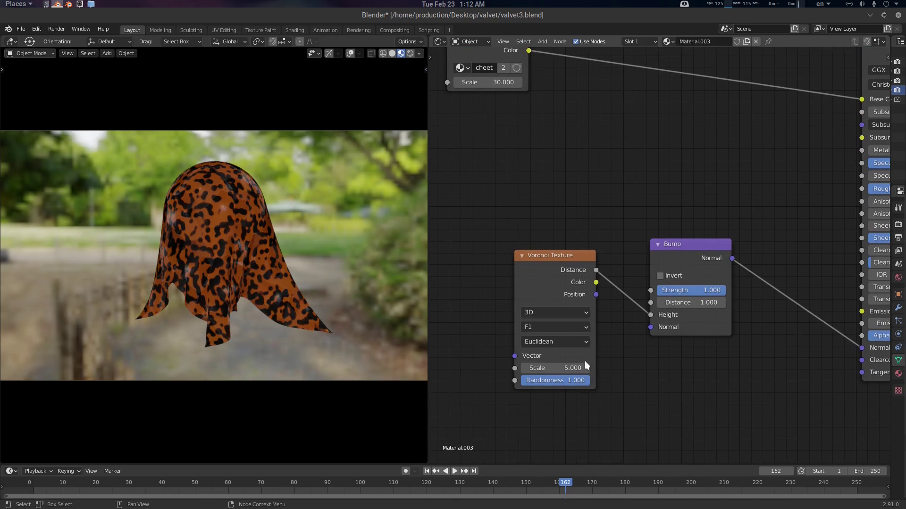
left_click(567, 369)
type("300")
key("Return")
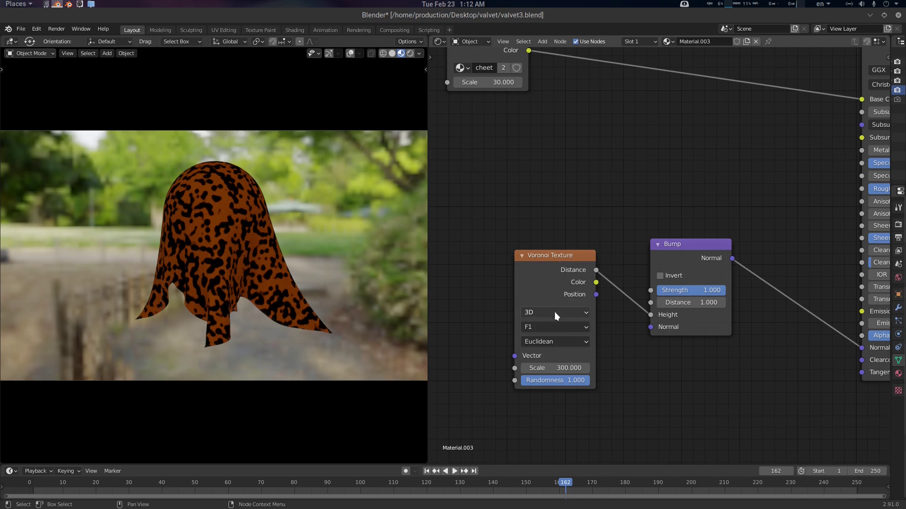
left_click(550, 328)
left_click(542, 352)
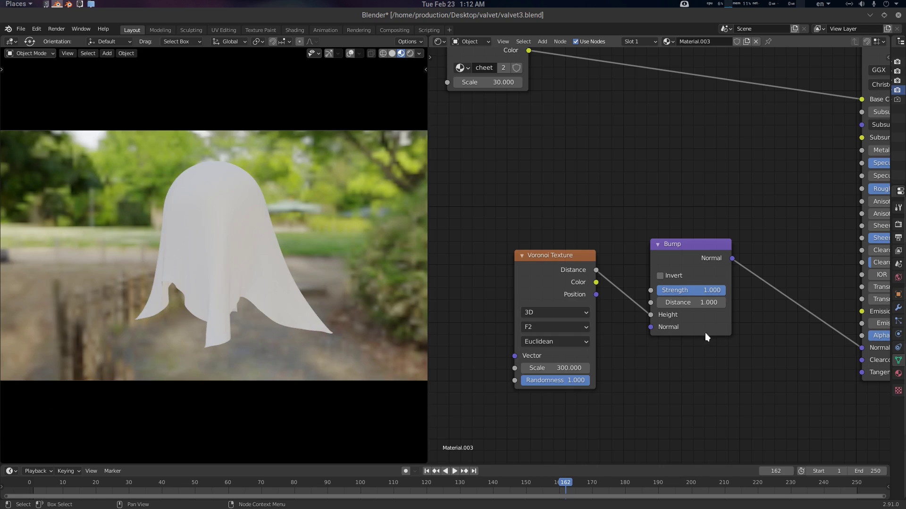
Set the Bump node's Distance to 0.01 and inspect the cloth from another side.
double_click(695, 303)
type("1.0")
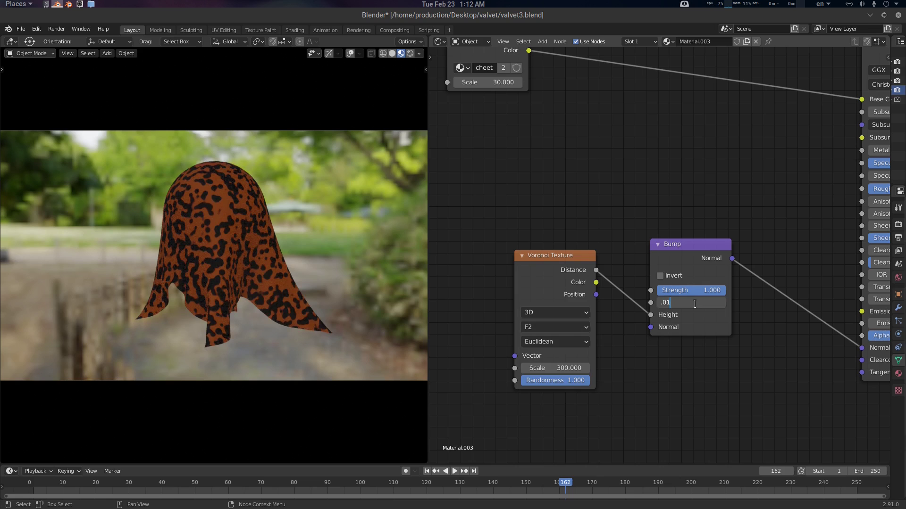
key("Return")
middle_click_drag(255, 236, 487, 276)
Move the Voronoi Texture and Bump nodes lower to free space below the cheetah node.
left_click(532, 255)
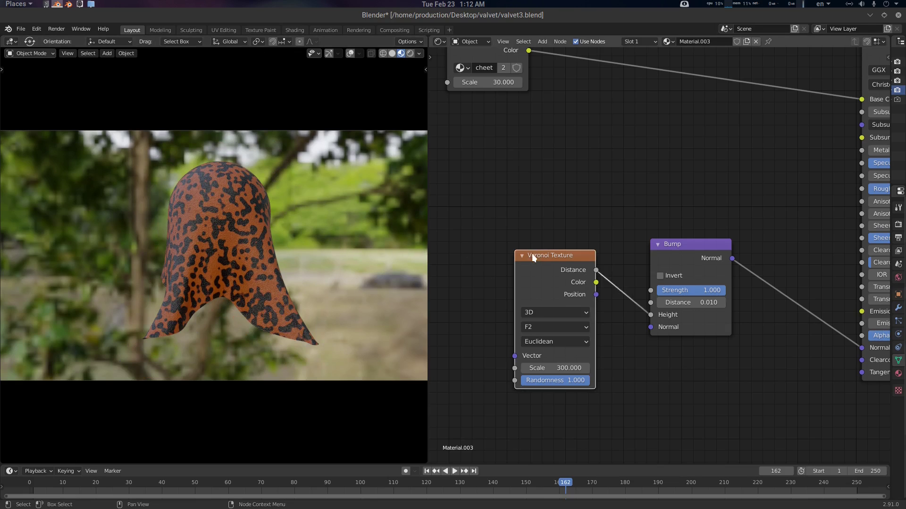
left_click_drag(532, 256, 467, 288)
left_click_drag(687, 245, 669, 332)
Add a Layer Weight node between the cheetah node and the Bump node.
middle_click_drag(741, 293, 726, 333)
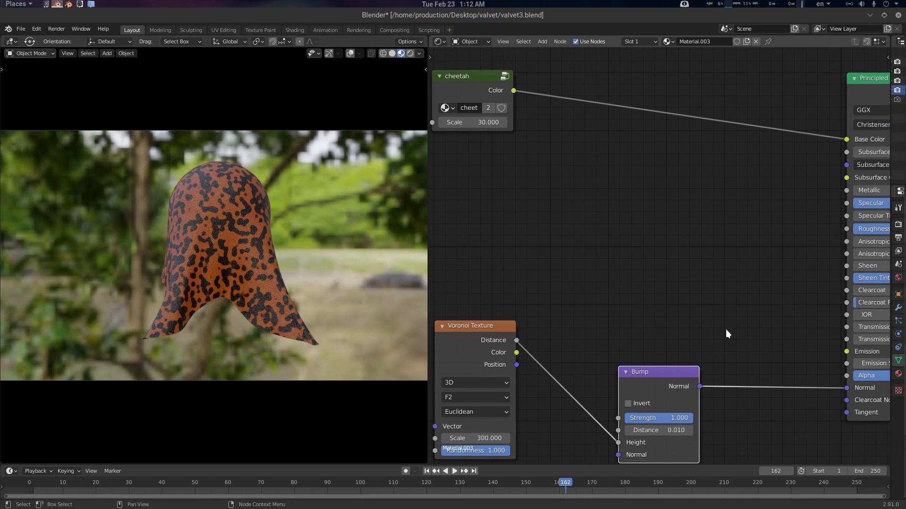
scroll(724, 252, "down", 2)
key("shift+a")
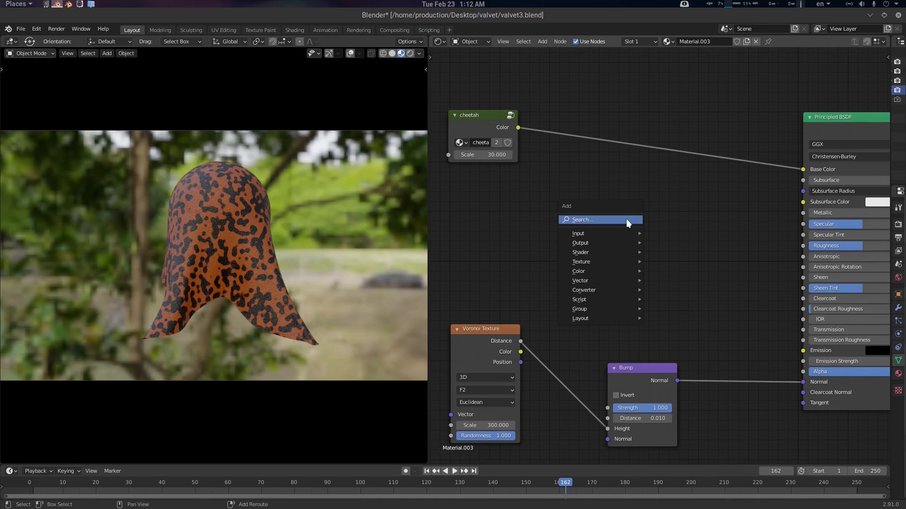
left_click(626, 219)
type("laye")
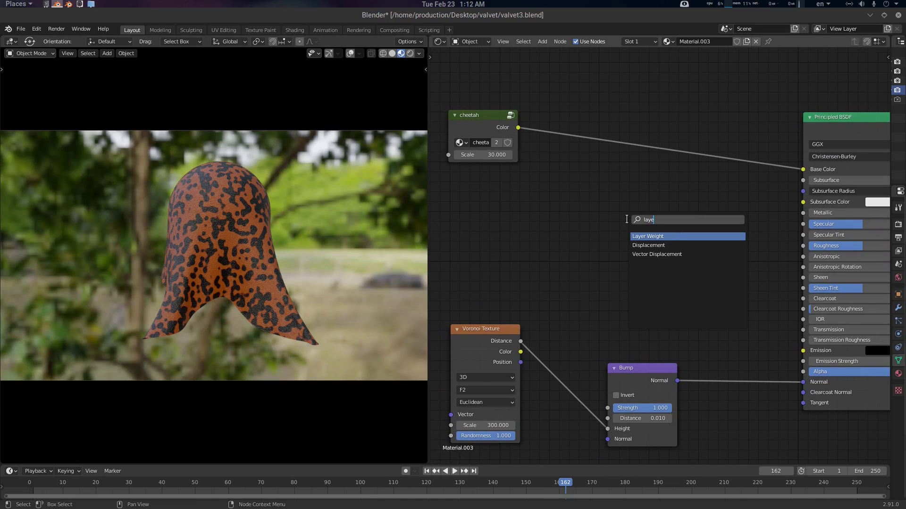
key("Return")
left_click(573, 222)
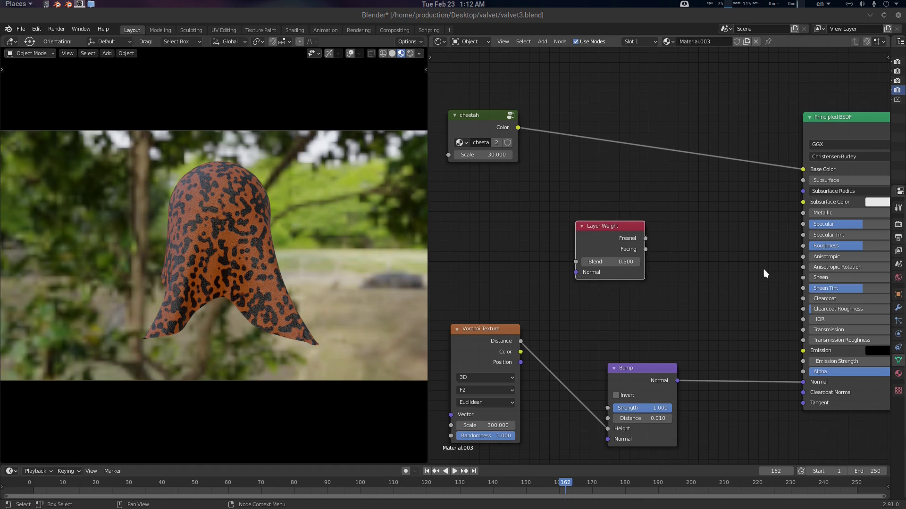
middle_click_drag(674, 267, 692, 261)
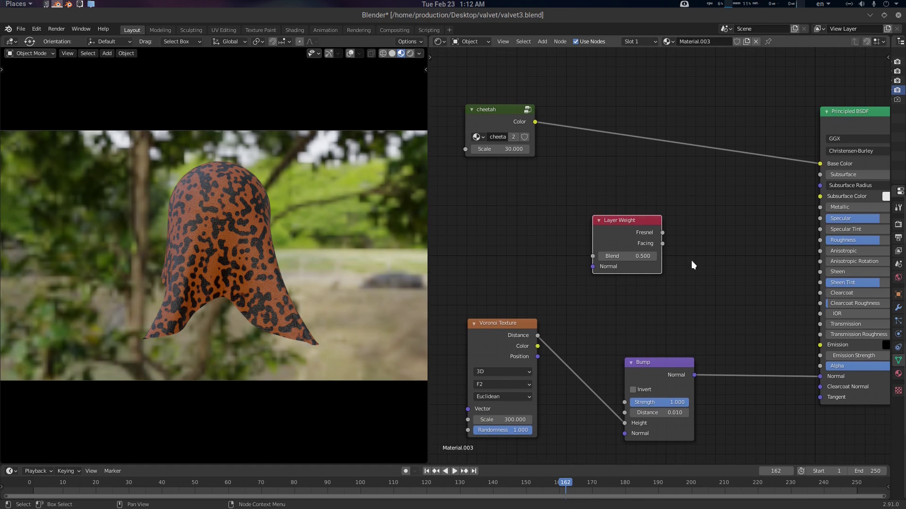
left_click_drag(615, 217, 607, 215)
Insert a MixRGB node into the link between the cheetah node and the Principled BSDF's Base Color.
middle_click_drag(713, 239, 657, 236)
left_click(690, 236)
key("shift+a")
left_click(644, 198)
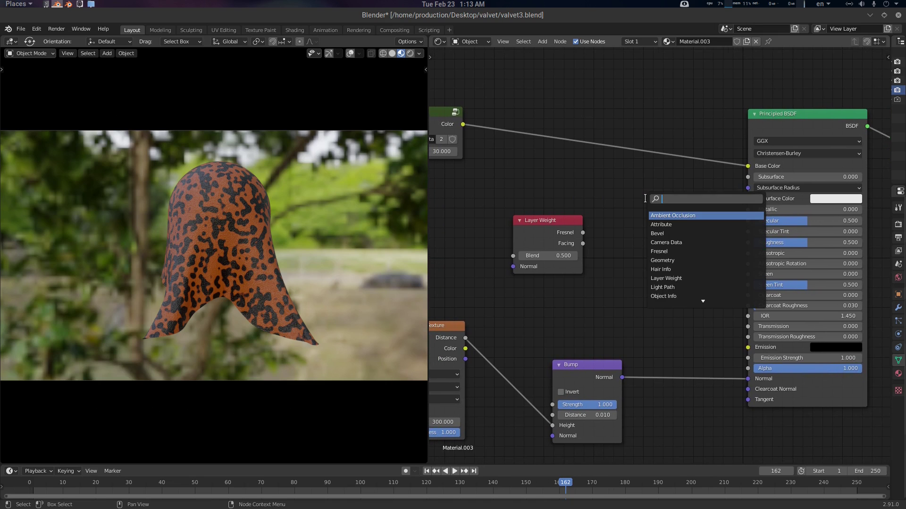
type("mix")
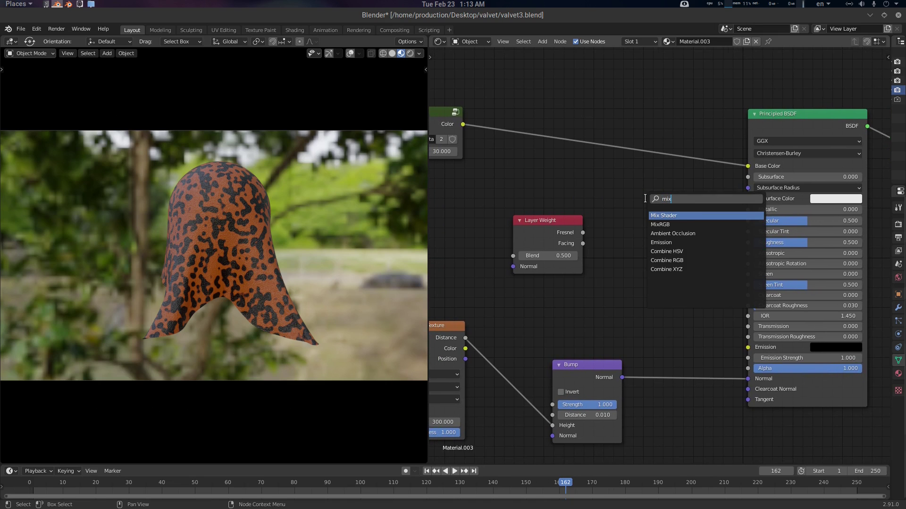
key("Down")
key("Return")
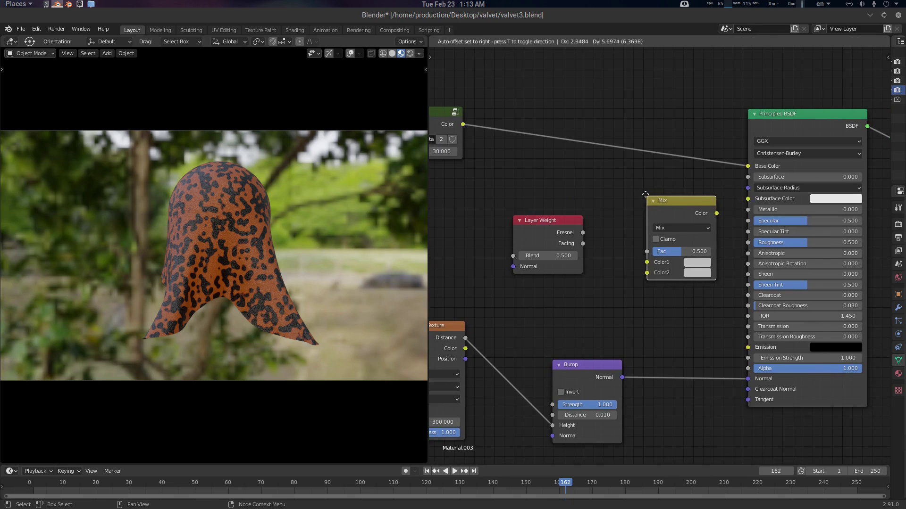
left_click(619, 107)
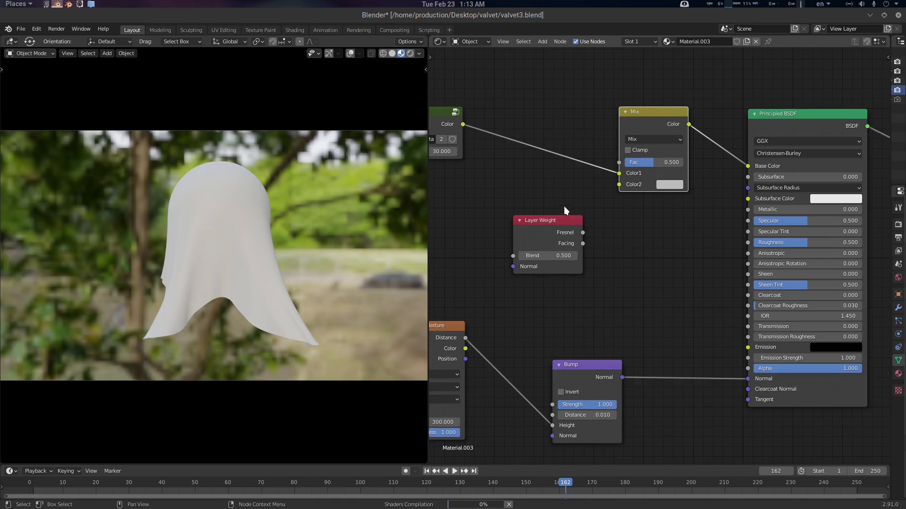
Set the MixRGB node's blending mode to Difference.
middle_click_drag(564, 206, 613, 222)
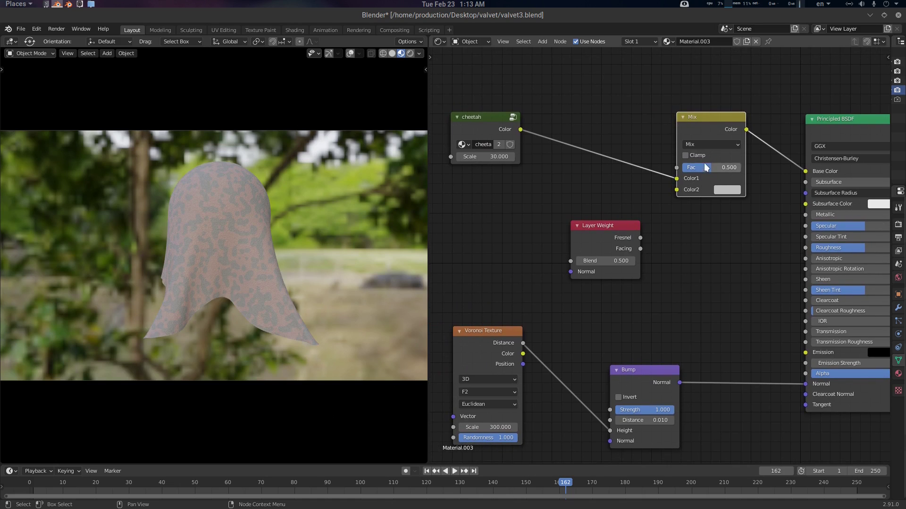
left_click(714, 146)
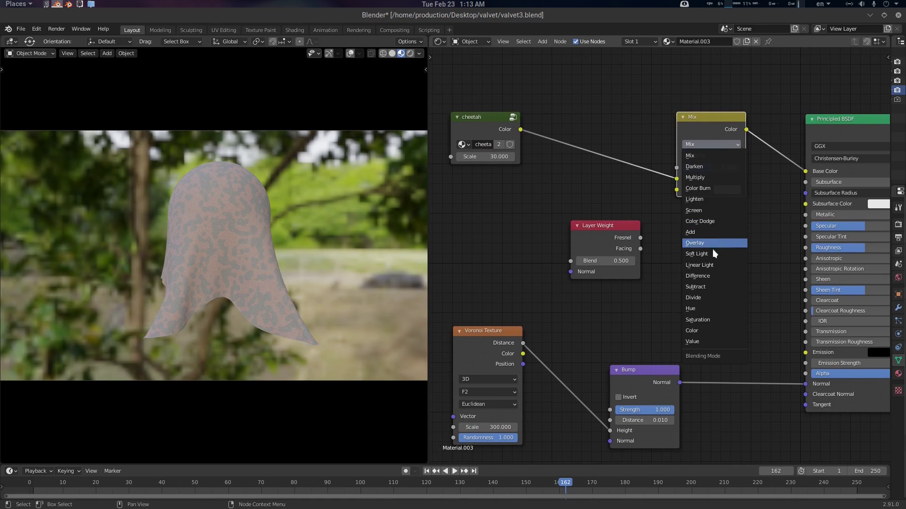
left_click(706, 276)
scroll(723, 221, "up", 2)
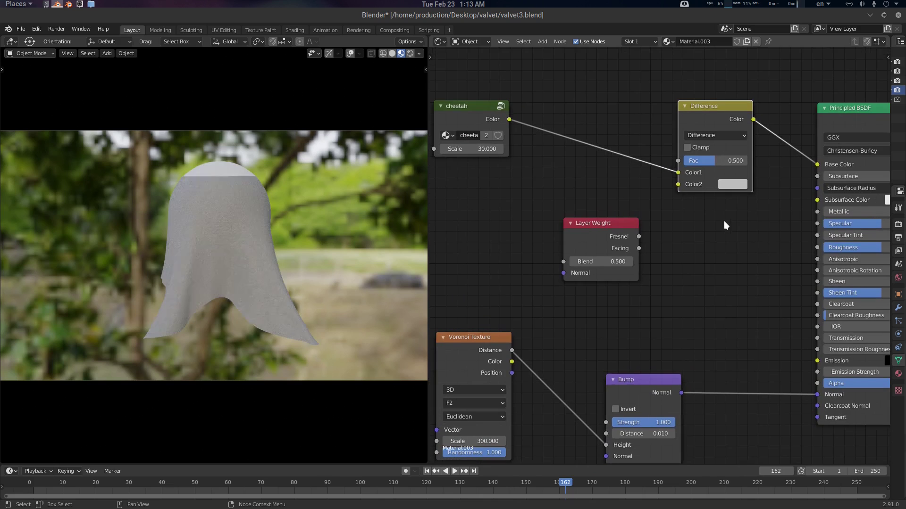
Connect the Layer Weight's Fresnel to the Difference node's Fac and reposition the Layer Weight node.
left_click_drag(609, 226, 672, 162)
middle_click_drag(578, 228, 587, 205)
mouse_move(588, 205)
left_mouse_down()
mouse_move(610, 226)
mouse_move(584, 218)
left_mouse_up()
middle_click_drag(666, 243, 673, 262)
middle_click_drag(595, 168, 611, 180)
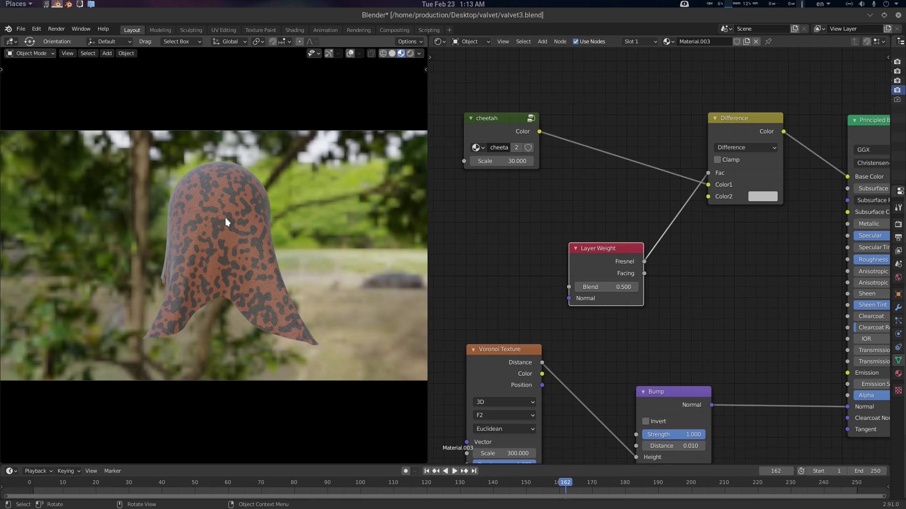
Move the cheetah node further from the Difference node to make room on their link.
left_click_drag(504, 125, 468, 78)
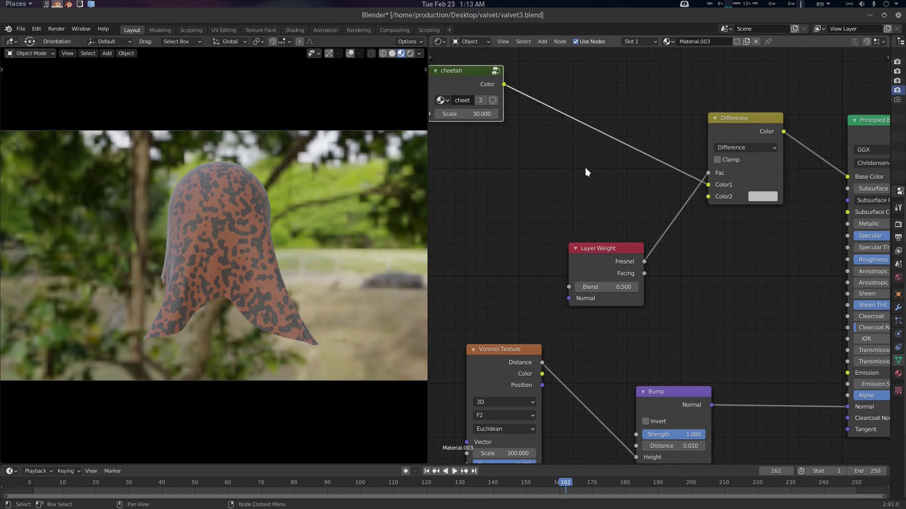
middle_click_drag(594, 182, 598, 190)
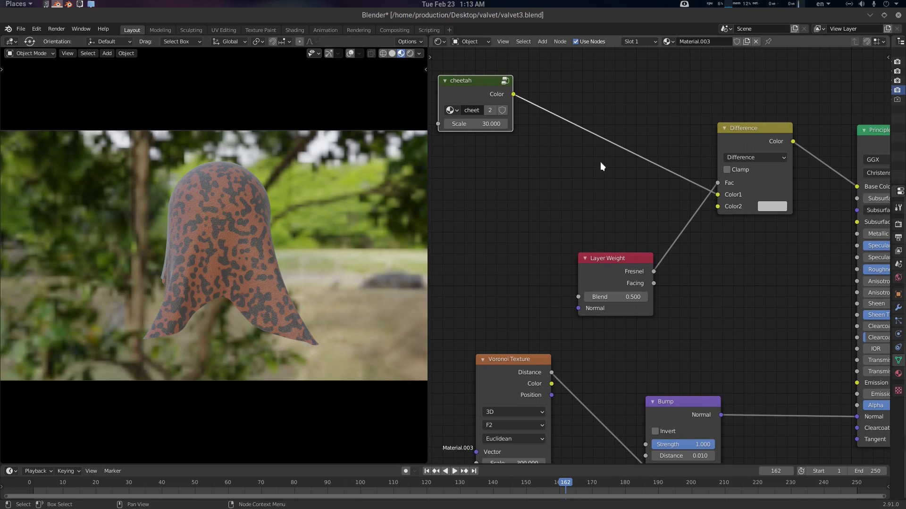
middle_click_drag(607, 194, 606, 197)
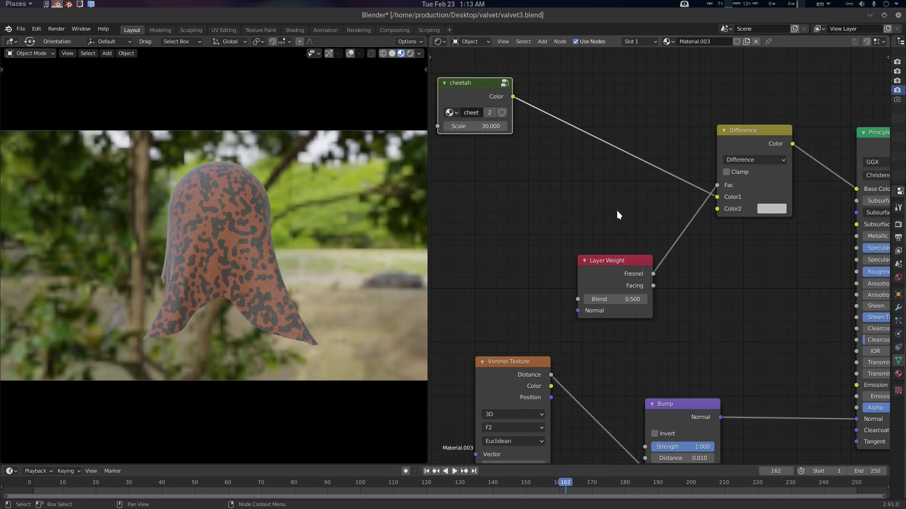
Add a Vector Math node below the cheetah node and set its operation to Multiply.
key("shift+a")
left_click(552, 202)
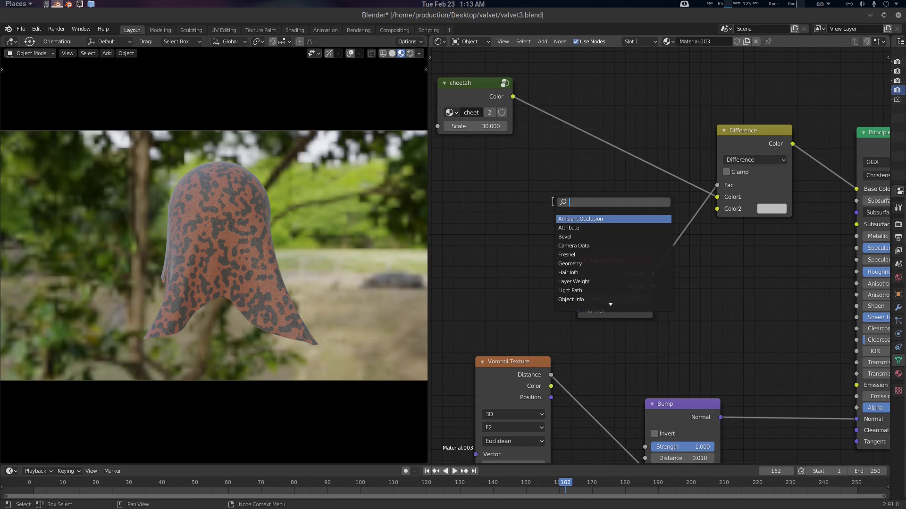
type("vec")
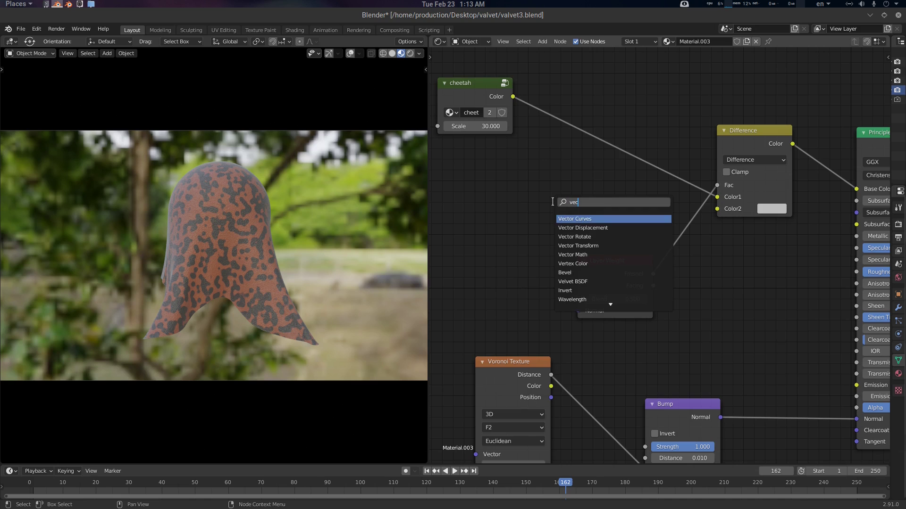
key("Down")
key("Down")
key("Down")
key("Down")
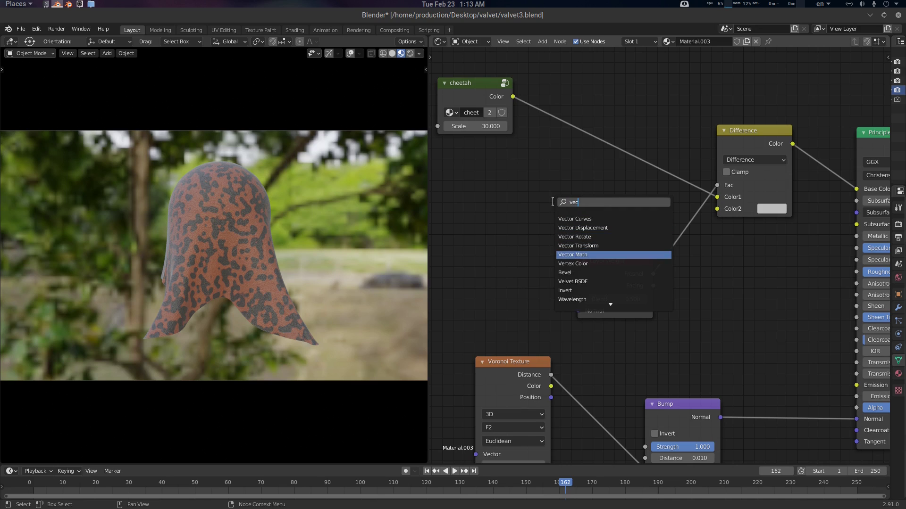
key("Return")
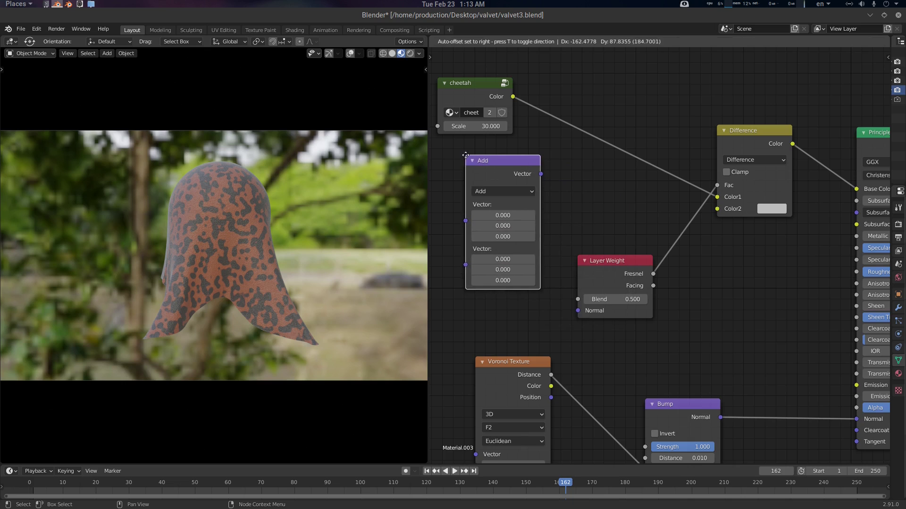
left_click(503, 194)
left_click(503, 193)
left_click(503, 226)
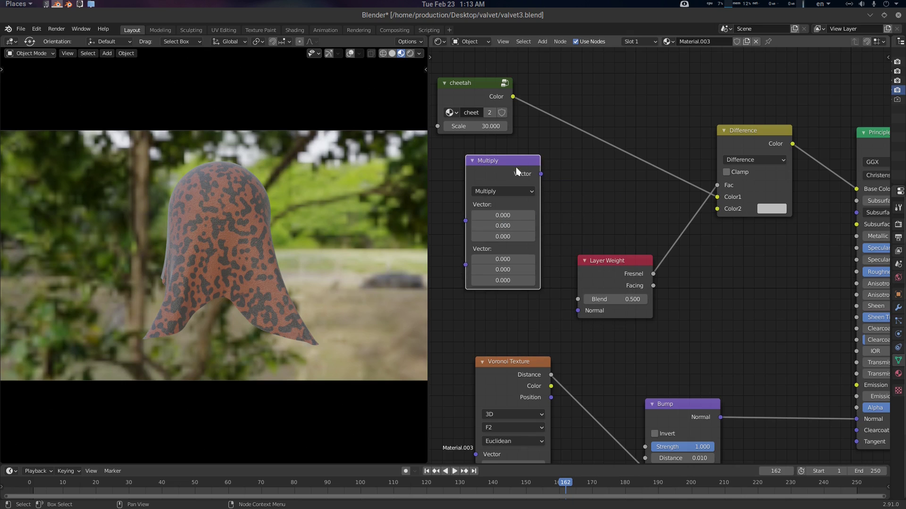
Insert the Multiply node into the link between cheetah and Difference and set its three second-vector components to 2.4.
key("g")
left_click(613, 78)
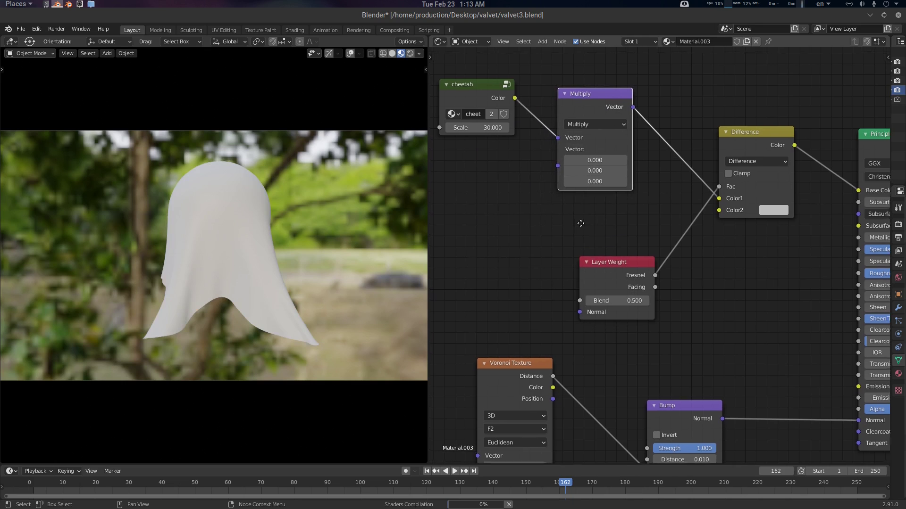
middle_click_drag(570, 219, 601, 221)
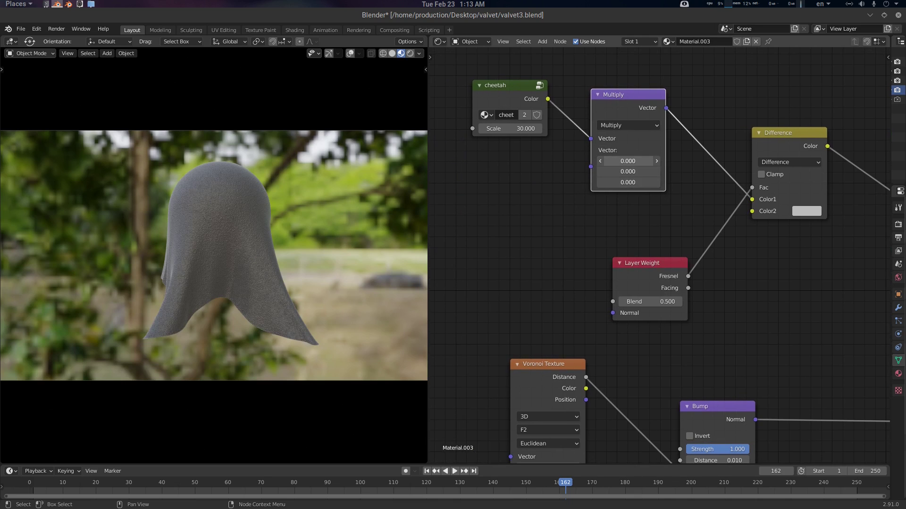
left_click_drag(628, 162, 647, 183)
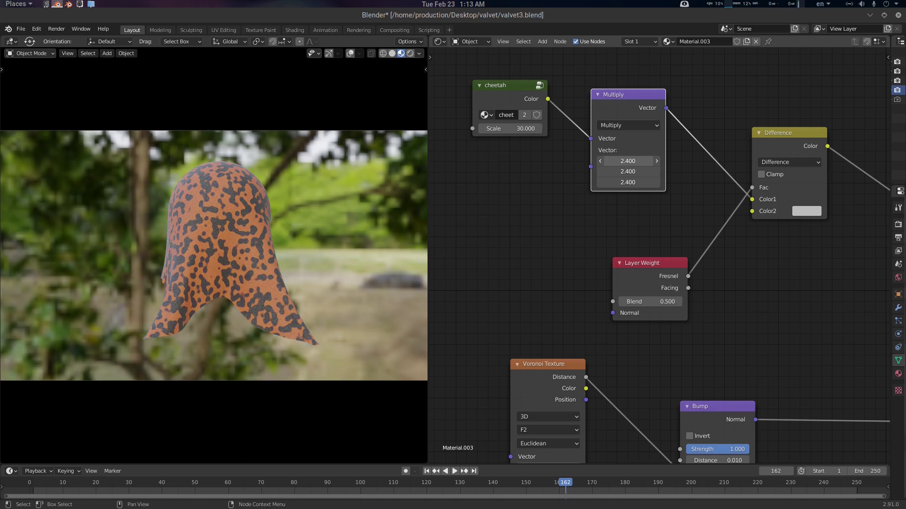
Add a Value node below the cheetah node, connect it to Multiply's second Vector input, and move the Multiply node closer.
key("Escape")
key("shift+a")
left_click(528, 189)
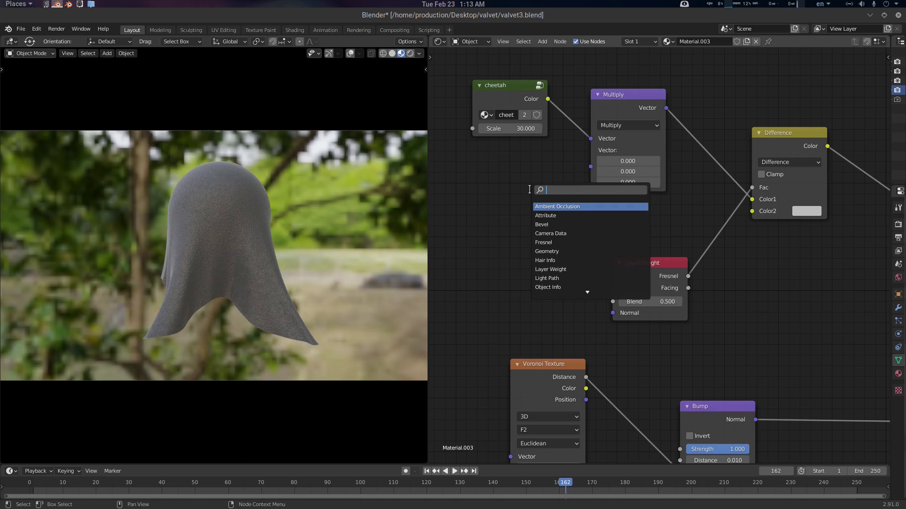
type("valu")
key("Return")
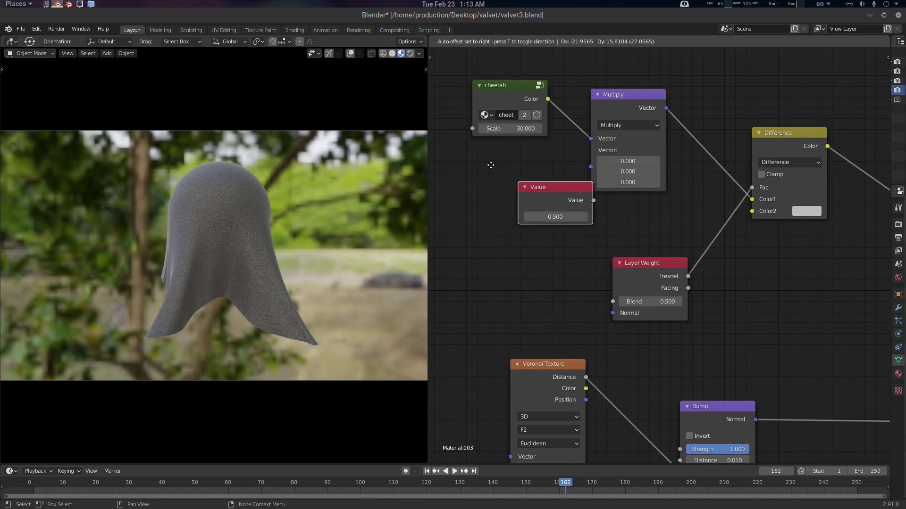
left_click(503, 172)
left_click_drag(554, 171, 591, 167)
left_click_drag(637, 100, 612, 99)
middle_click_drag(643, 158, 662, 175)
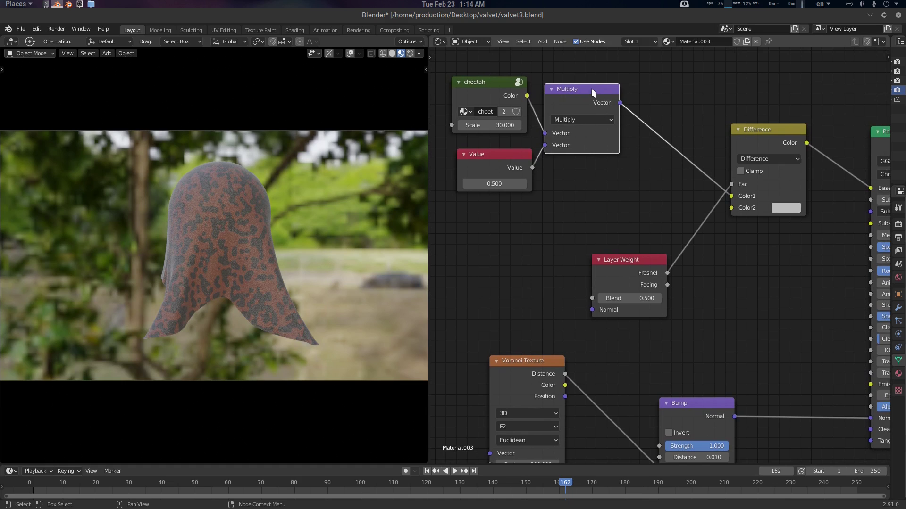
Duplicate the Multiply node below the original and move the Layer Weight node down to make room for it.
key("shift+d")
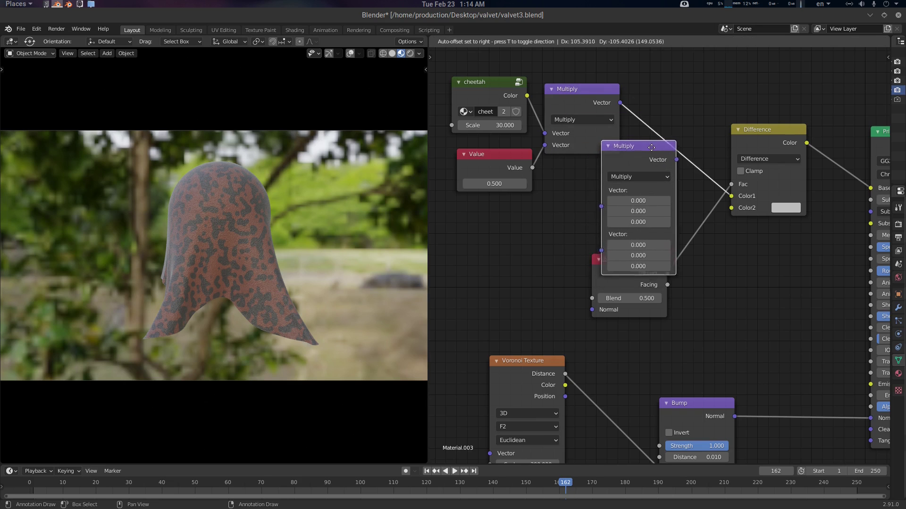
left_click(635, 197)
left_click_drag(658, 264, 667, 323)
left_click_drag(636, 172, 668, 173)
middle_click_drag(611, 174, 613, 176)
scroll(613, 177, "down", 2)
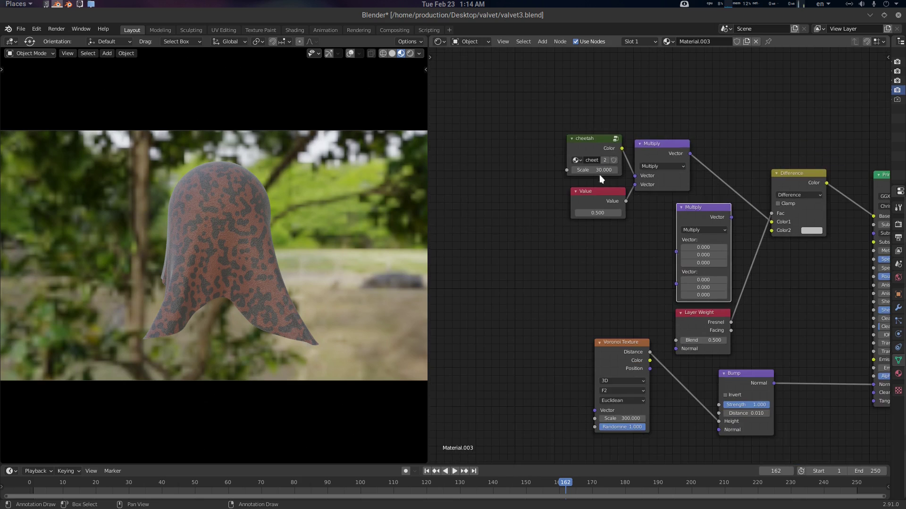
Move the cheetah, Value and first Multiply nodes together further from the Difference node, and shift the duplicated Multiply node the same way.
left_click_drag(542, 106, 652, 222)
left_click_drag(660, 181, 560, 170)
left_click_drag(696, 218, 671, 210)
left_click(719, 233)
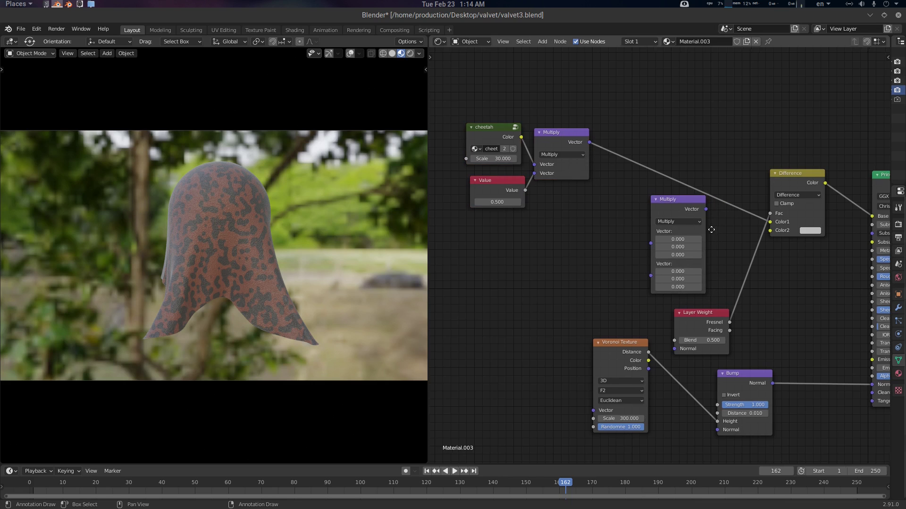
middle_click_drag(720, 233, 698, 223)
scroll(698, 223, "up", 1)
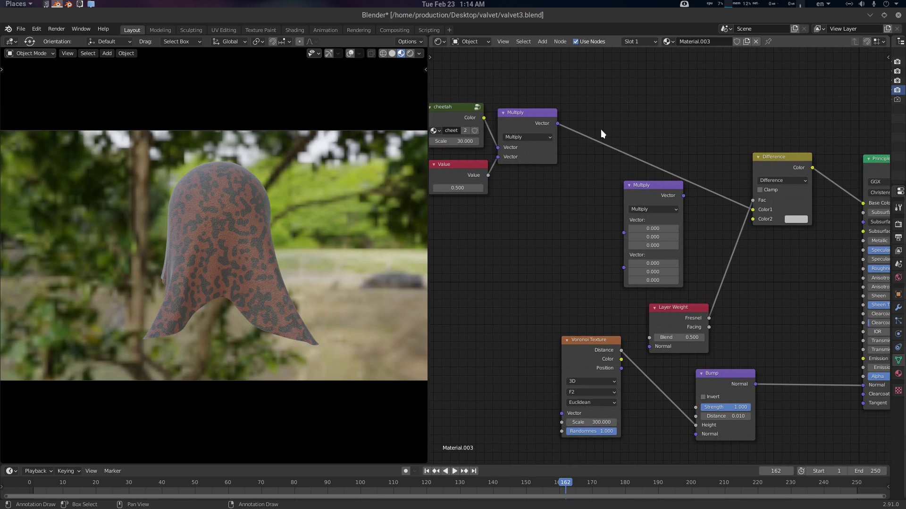
Feed the second Multiply with the first Multiply's output and a duplicated Value node, and connect its result to Difference's Color2.
left_click_drag(559, 123, 624, 233)
middle_click_drag(567, 210, 589, 209)
left_click(481, 161)
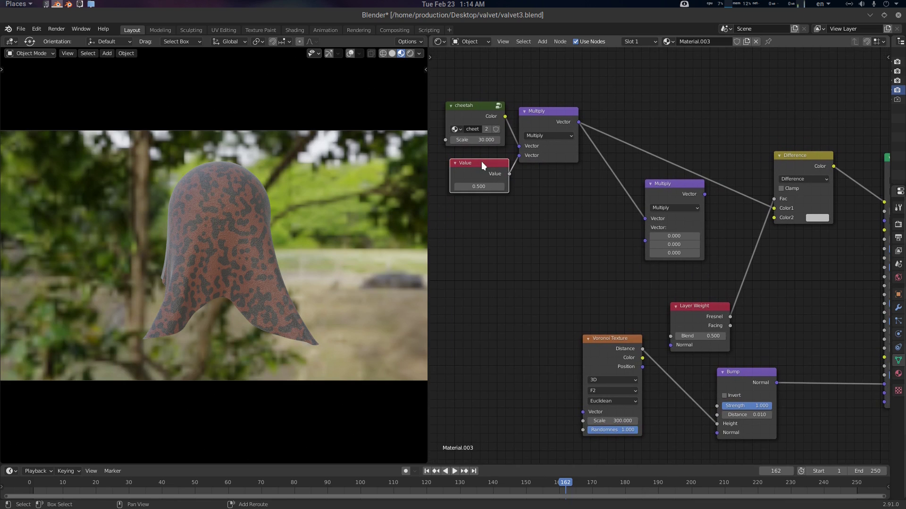
key("shift+d")
left_click(553, 234)
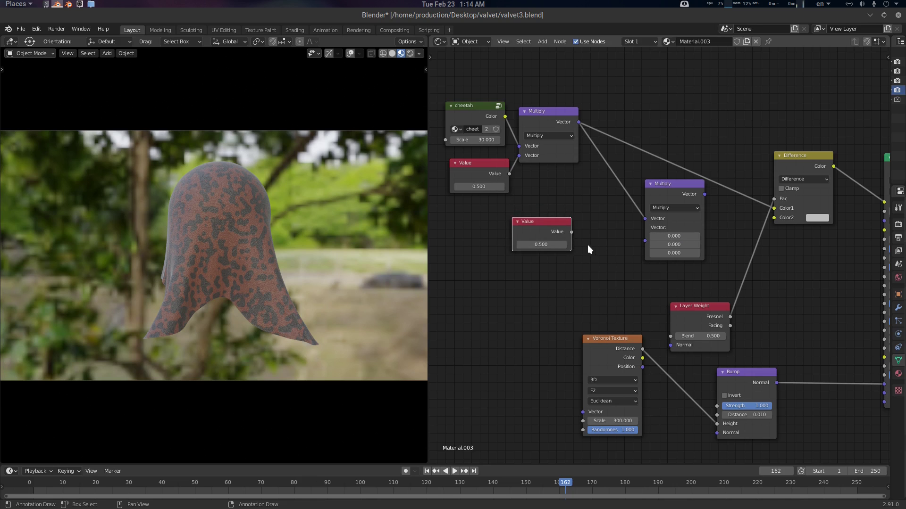
left_click(581, 210)
left_click_drag(572, 232, 645, 241)
left_click_drag(704, 194, 780, 217)
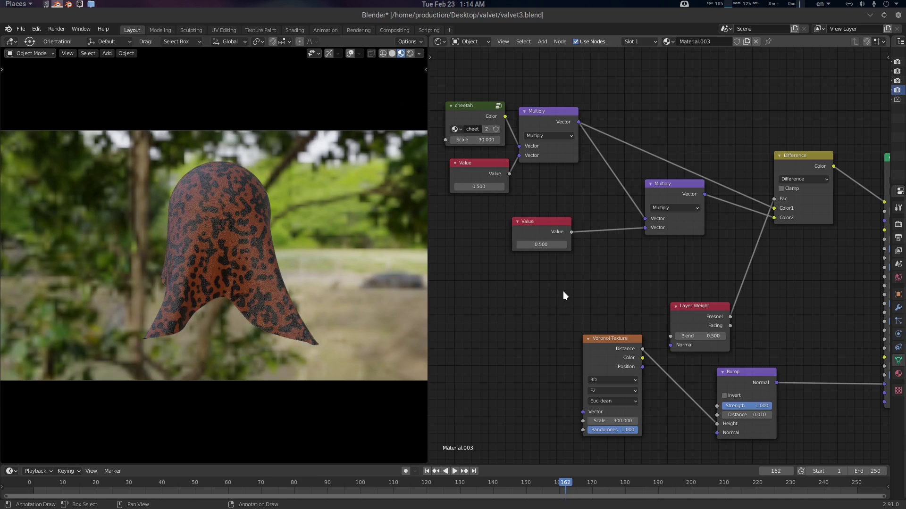
Set the Principled BSDF's Roughness to 1.000 and view the cloth from another side.
middle_click_drag(304, 244, 239, 246)
scroll(252, 246, "up", 1)
scroll(252, 246, "up", 1)
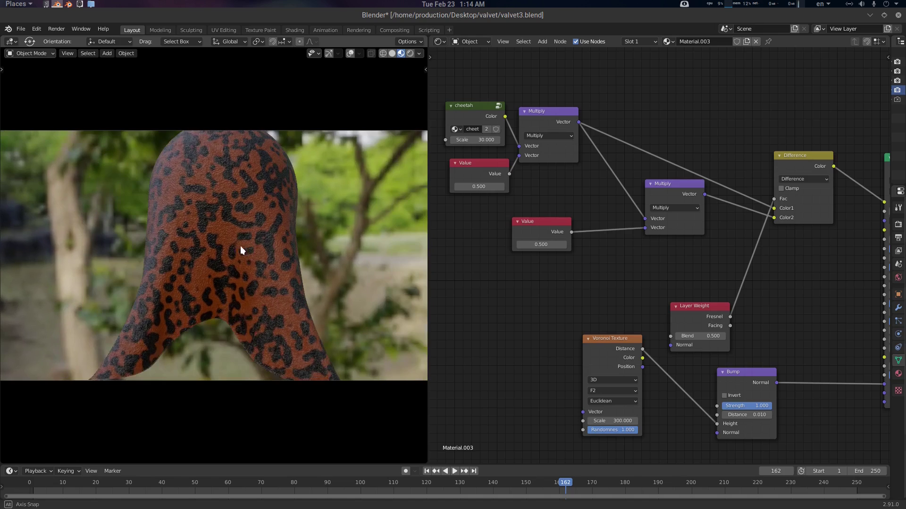
middle_click_drag(646, 263, 456, 244)
left_click_drag(742, 249, 782, 248)
middle_click_drag(585, 268, 689, 279)
scroll(217, 251, "down", 2)
middle_click_drag(217, 247, 256, 249)
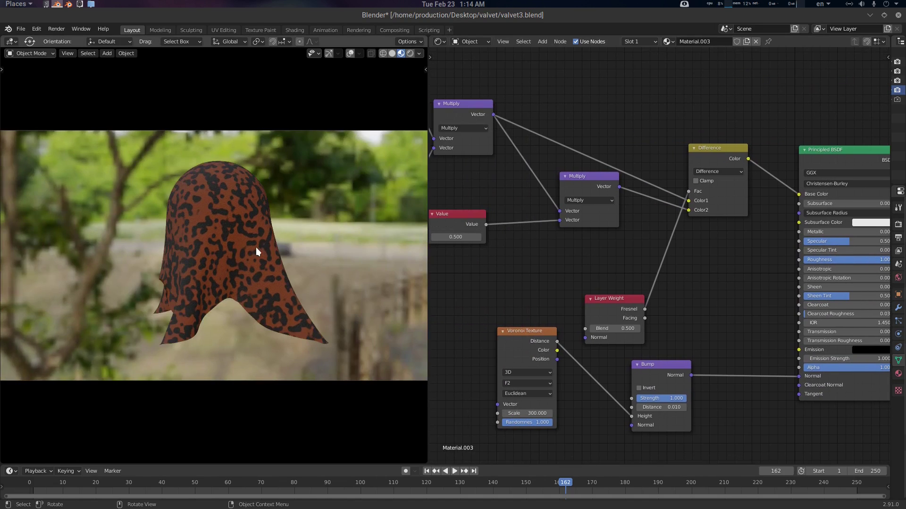
Try 20.800 in the Value node feeding the second Multiply and check the cloth.
middle_click_drag(574, 257, 603, 256)
left_click_drag(502, 236, 598, 236)
middle_click_drag(482, 186, 540, 196)
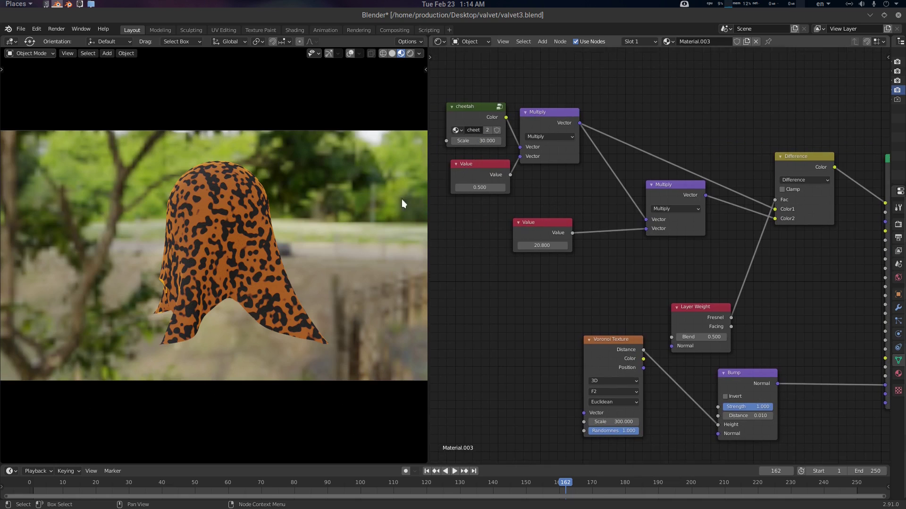
mouse_move(248, 197)
middle_mouse_down()
mouse_move(243, 191)
mouse_move(303, 191)
mouse_move(325, 176)
mouse_move(265, 197)
middle_mouse_up()
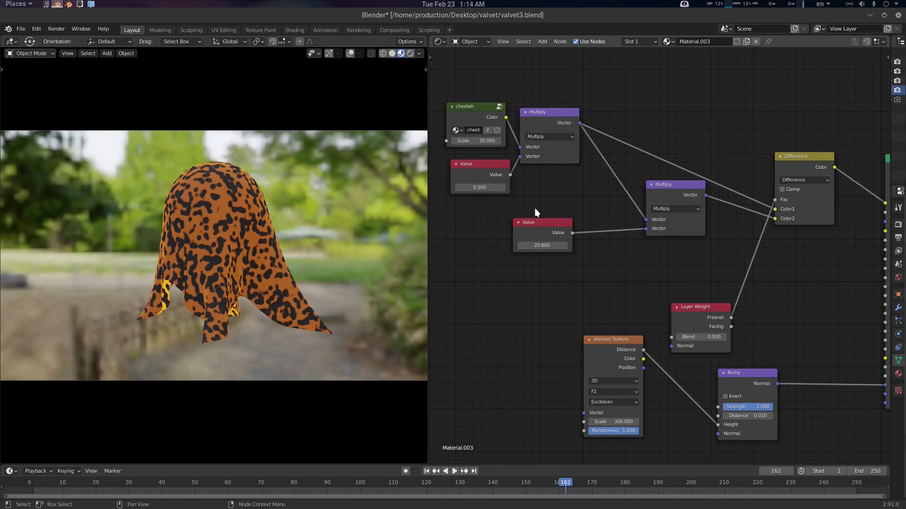
Set the Value node feeding the second Multiply to 10.
left_click(543, 245)
type("10")
key("Return")
Rearrange the Layer Weight, Voronoi Texture and Bump nodes, and connect Bump's Normal output to the Layer Weight's Normal input.
mouse_move(661, 275)
middle_mouse_down()
mouse_move(605, 281)
mouse_move(580, 273)
middle_mouse_up()
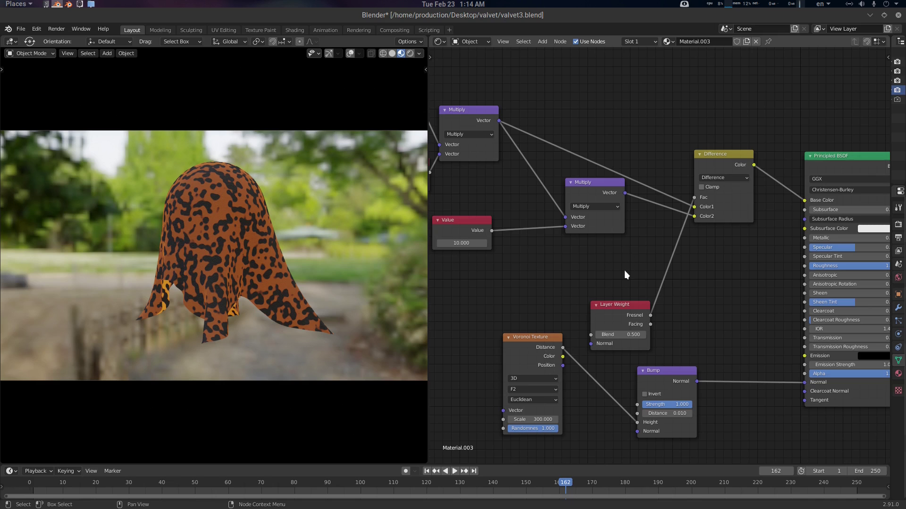
left_click_drag(619, 318, 635, 277)
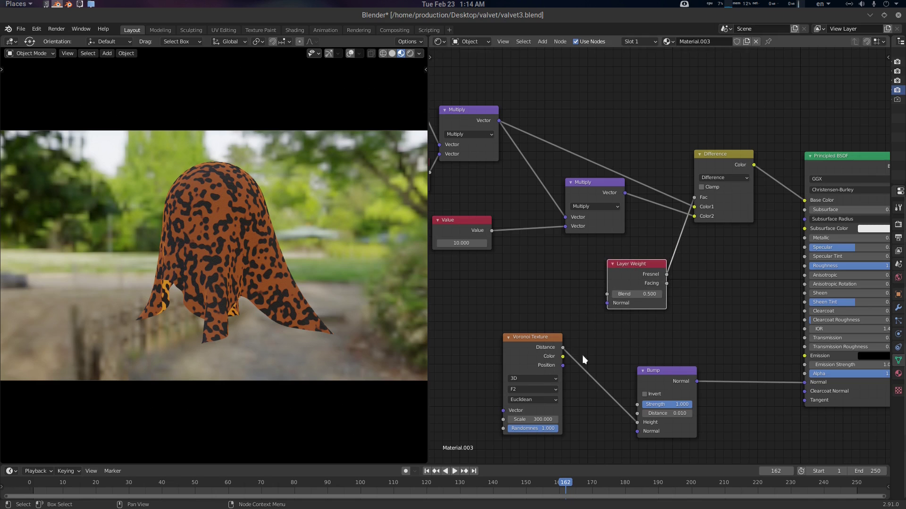
middle_click_drag(584, 357, 606, 332)
left_click_drag(554, 322, 460, 368)
left_click_drag(691, 346, 631, 280)
middle_click_drag(271, 244, 292, 238)
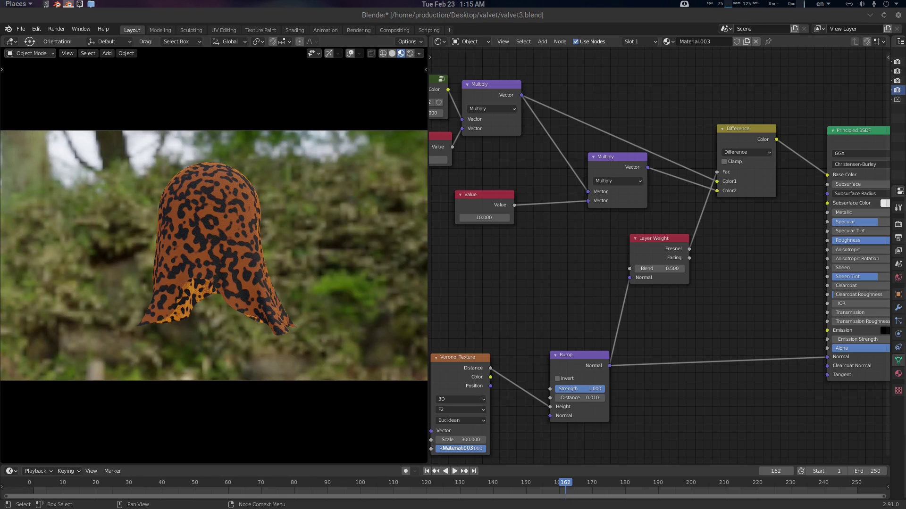
Add a Math node between the 10.000 Value node and the Voronoi Texture, and set its operation to Multiply.
middle_click_drag(618, 300, 672, 307)
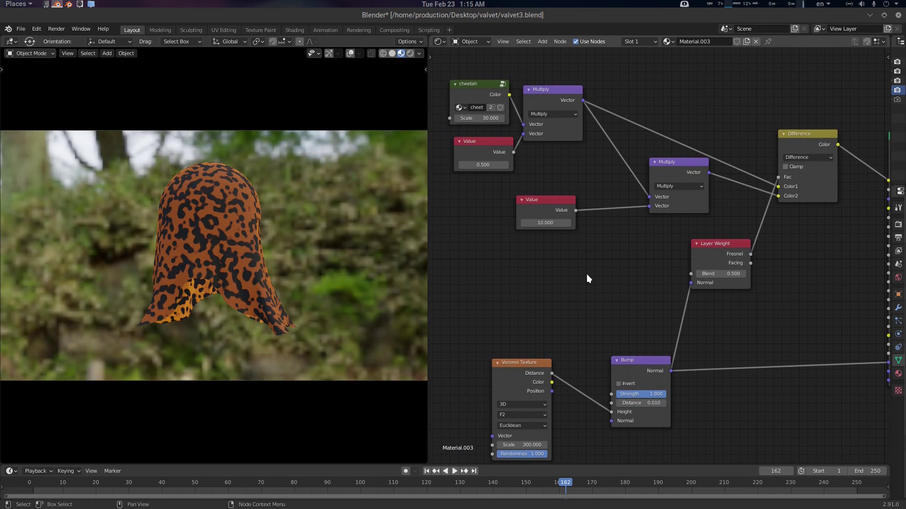
key("shift+a")
type("math")
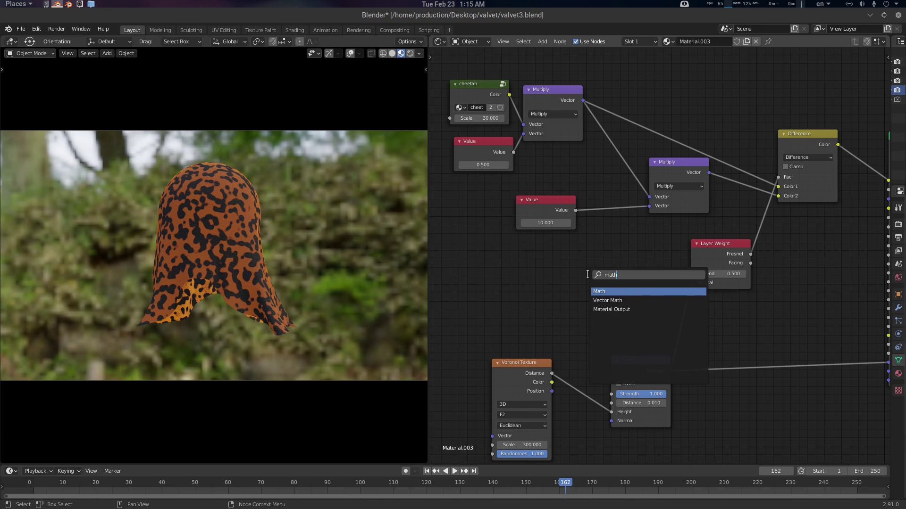
key("Return")
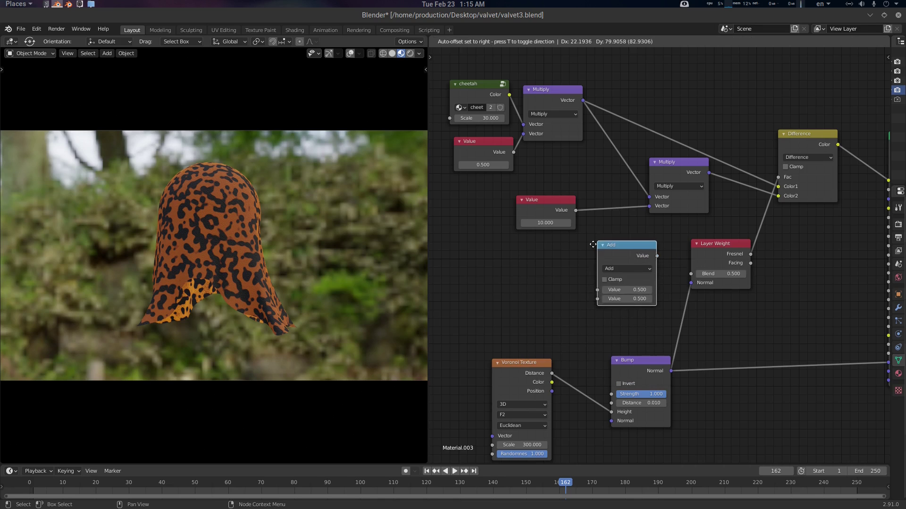
left_click(567, 290)
left_click(569, 284)
left_click(569, 327)
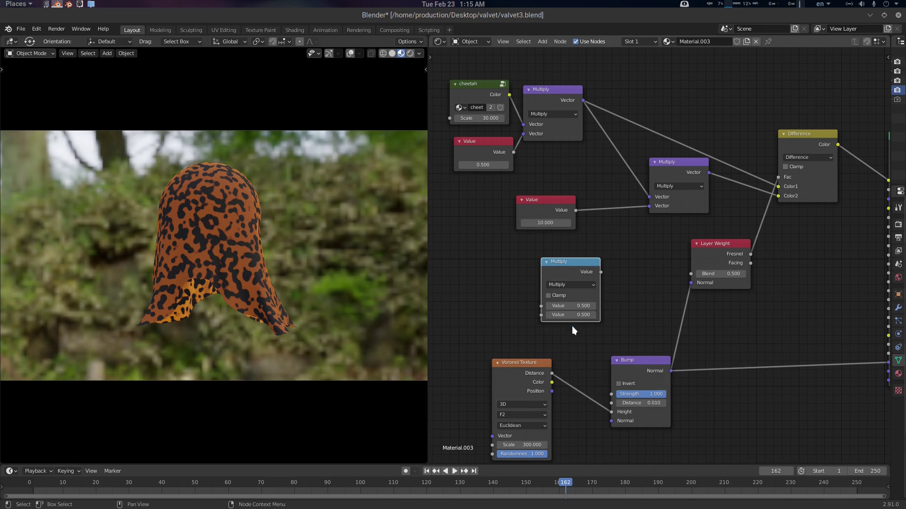
Connect the Math Multiply node to the Layer Weight's Blend and set its values to 10.800 and -0.010.
left_click(570, 315)
left_click_drag(600, 272, 690, 274)
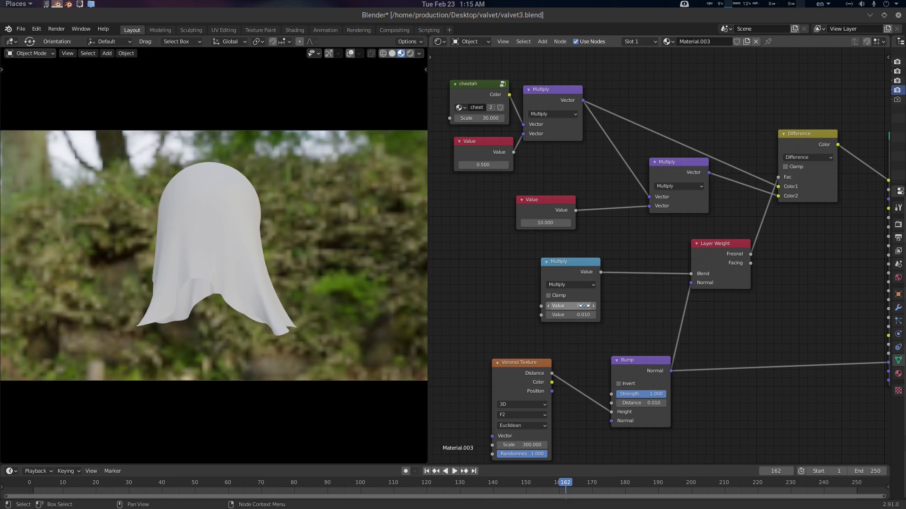
left_click_drag(572, 307, 637, 306)
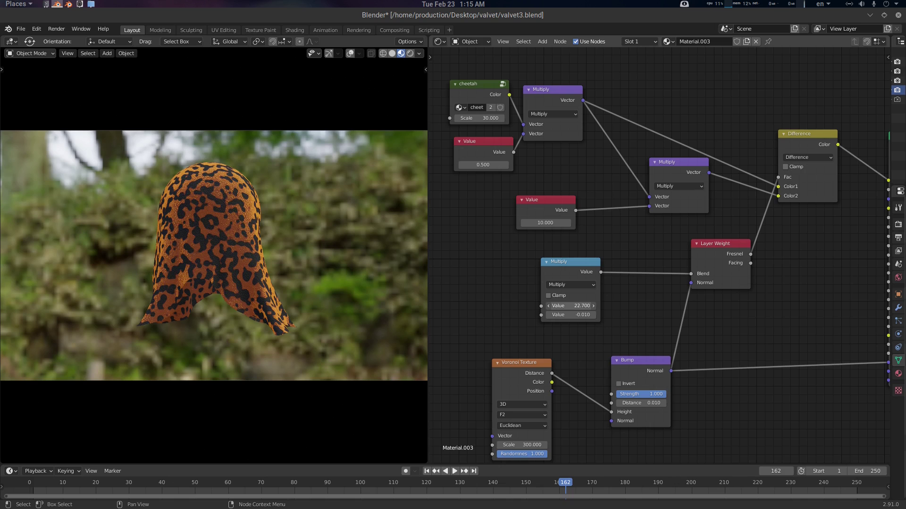
middle_click_drag(364, 271, 299, 272)
left_click_drag(594, 306, 587, 304)
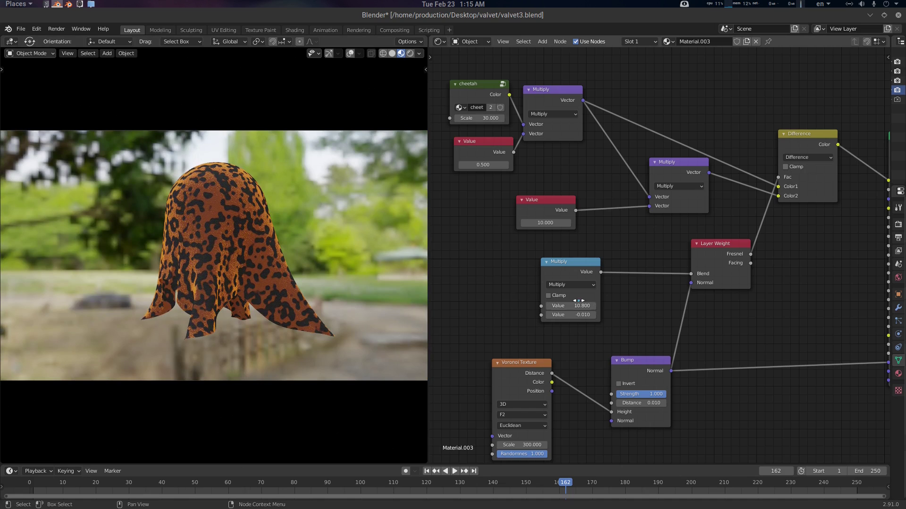
Connect the Layer Weight's Fresnel output to the Principled BSDF's Specular input.
middle_click_drag(284, 215, 345, 231)
scroll(613, 288, "right", 8, "ctrl")
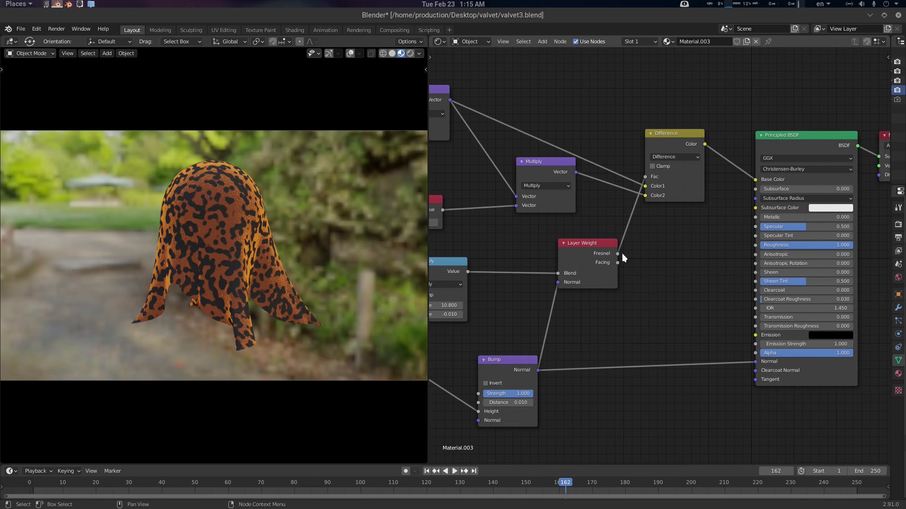
left_click_drag(618, 254, 755, 226)
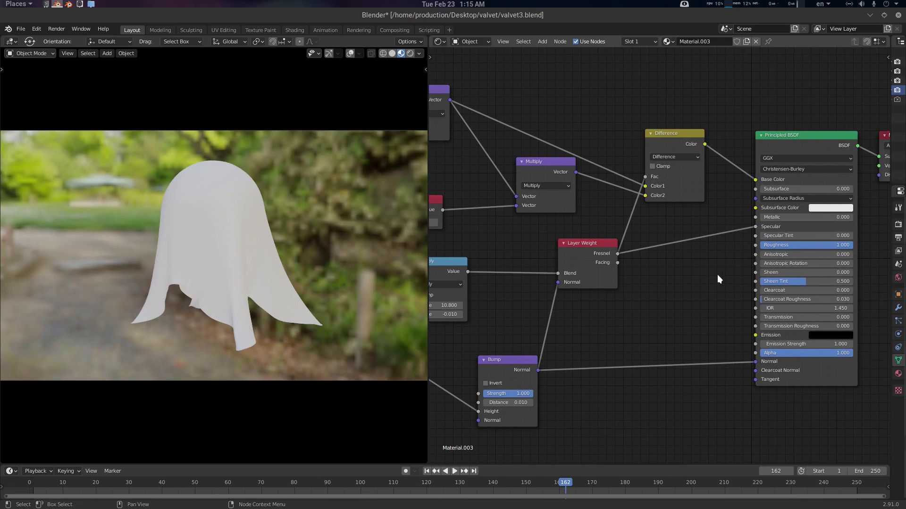
middle_click_drag(717, 274, 715, 273)
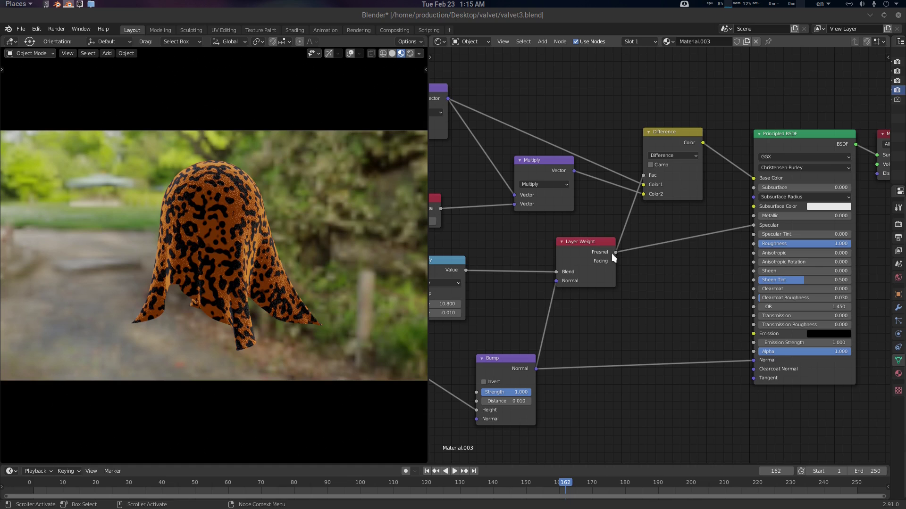
Connect the Layer Weight's Fresnel to the Principled BSDF's Sheen input and set Sheen Tint to 1.000.
left_click_drag(614, 253, 755, 270)
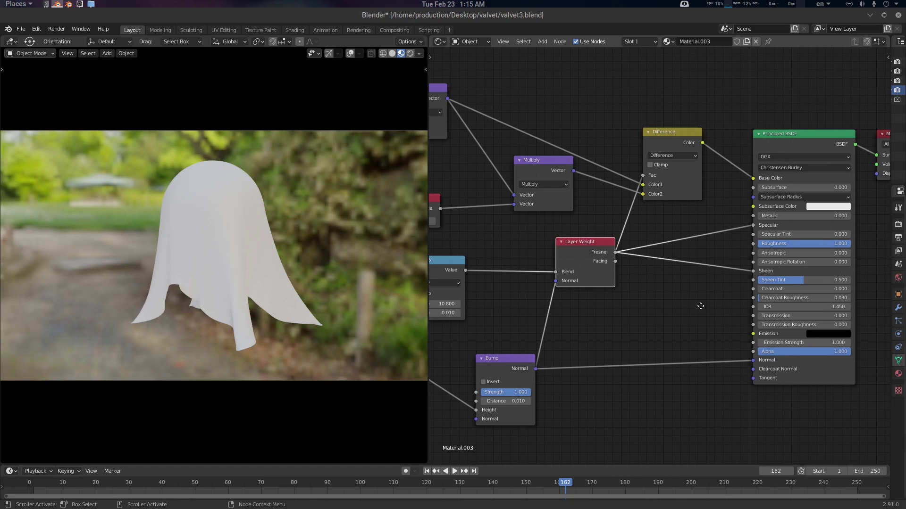
middle_click_drag(700, 307, 656, 304)
left_click_drag(758, 279, 802, 279)
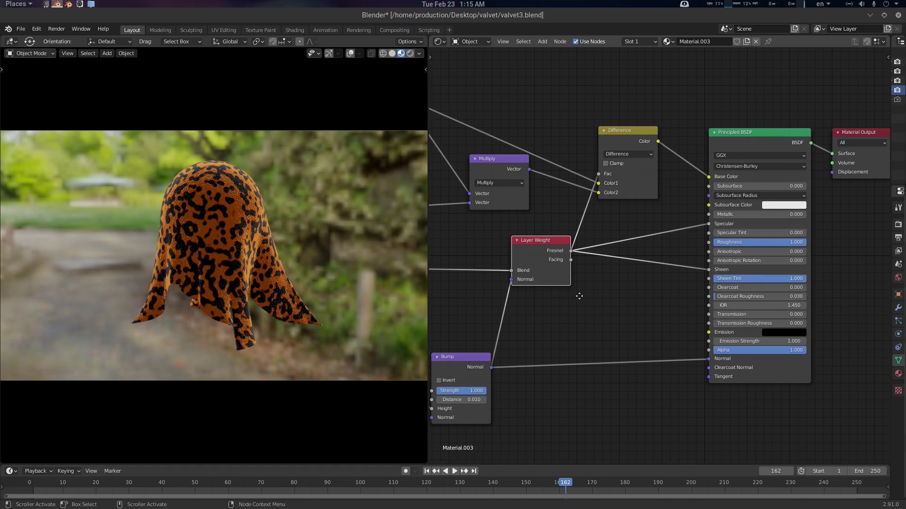
Set the Math Multiply node's first value to 11.600 and check the cloth from another angle.
middle_click_drag(579, 296, 617, 289)
middle_click_drag(264, 262, 316, 255)
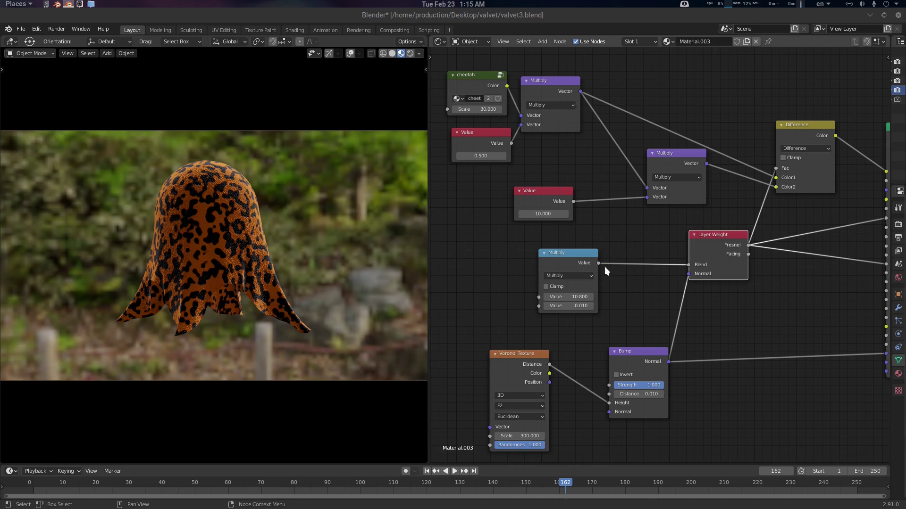
mouse_move(579, 297)
left_mouse_down()
mouse_move(566, 297)
mouse_move(574, 297)
left_mouse_up()
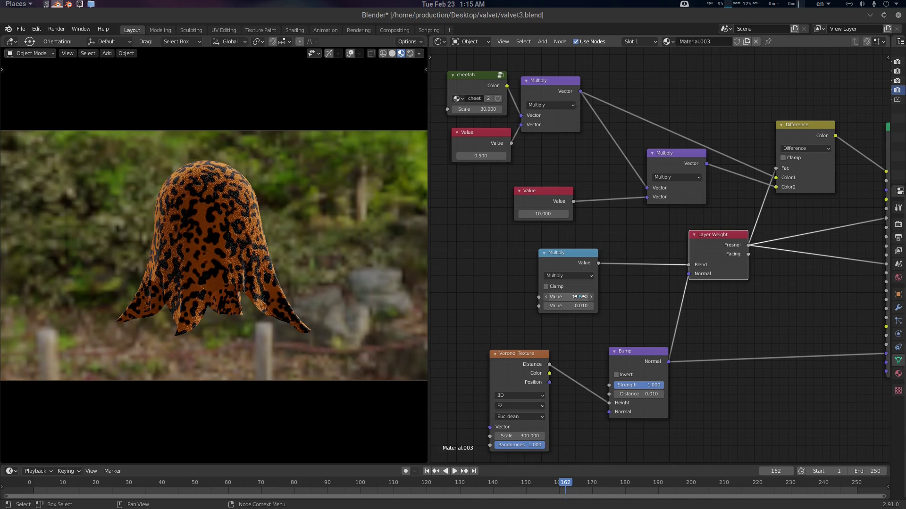
middle_click_drag(319, 269, 337, 270)
middle_click_drag(689, 216, 613, 233)
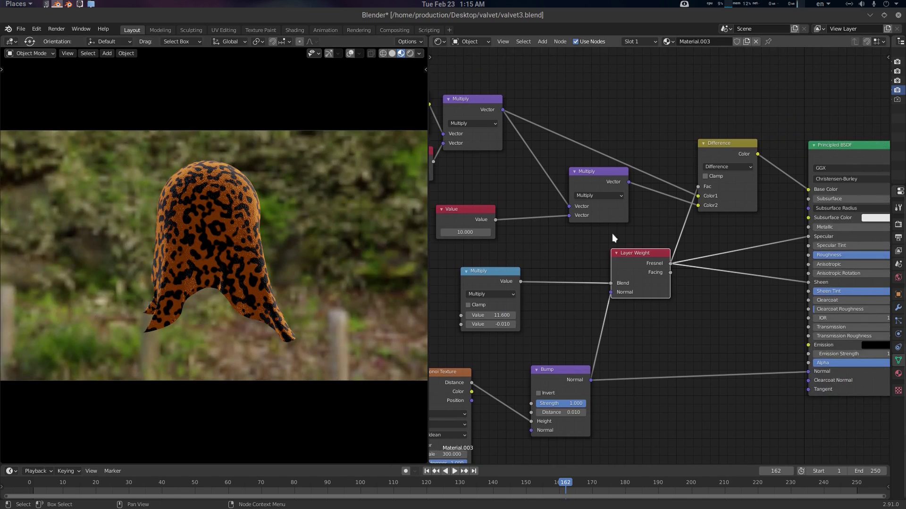
Move the cheetah node away from the first Multiply node and cut the link between them.
middle_click_drag(528, 192, 662, 221)
scroll(663, 226, "down", 2)
left_click_drag(558, 152, 469, 127)
right_click_drag(549, 159, 530, 176, "ctrl")
middle_click_drag(530, 176, 548, 185)
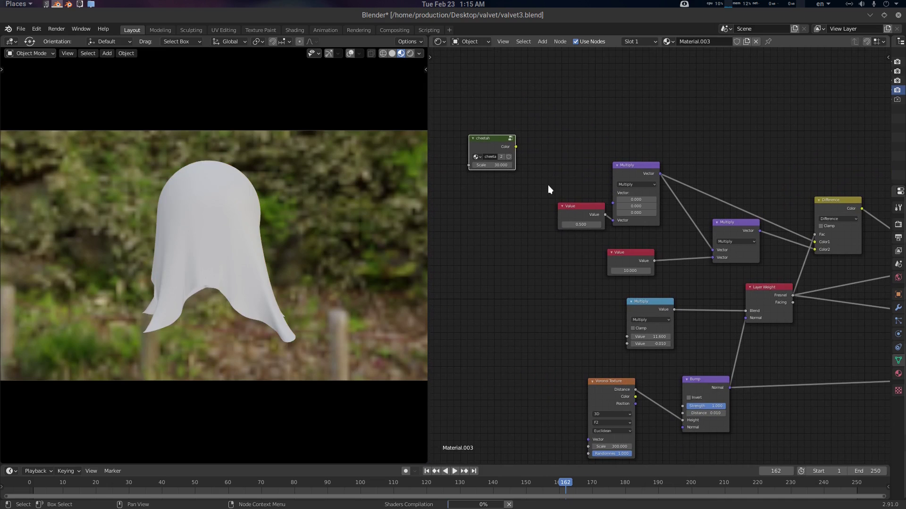
Add an RGB node below the cheetah node and set its color to red.
key("shift+a")
left_click(553, 145)
type("rgb")
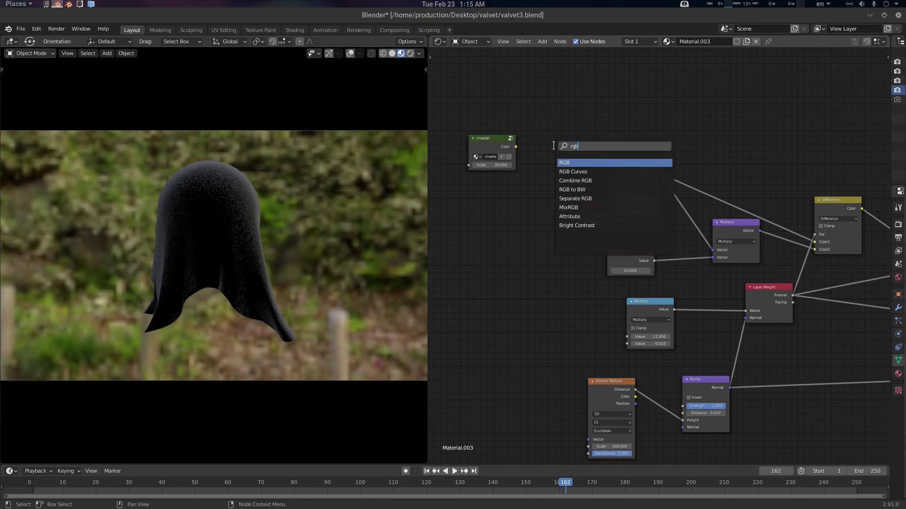
key("Return")
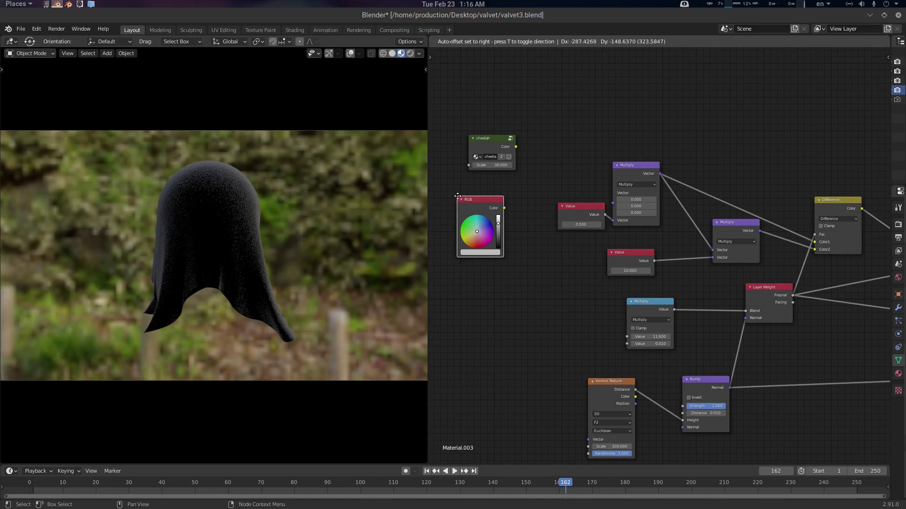
left_click(457, 197)
left_click(477, 245)
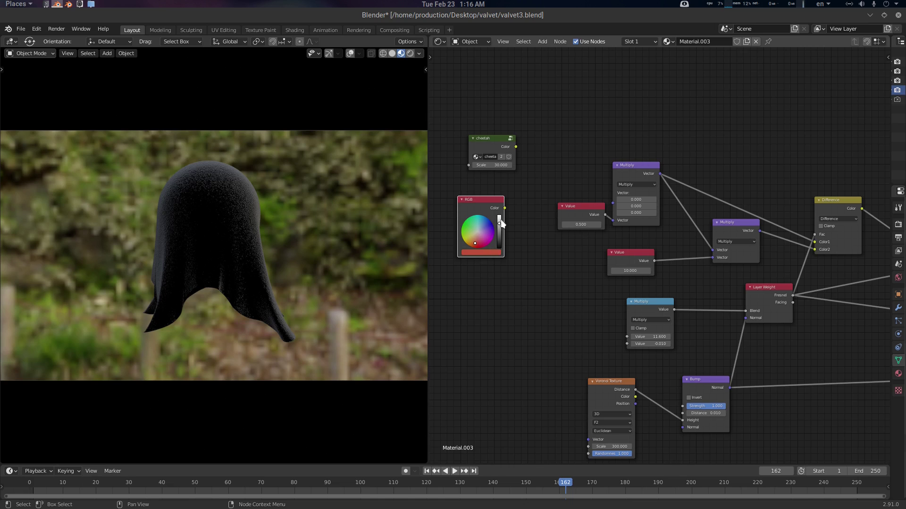
Connect the RGB node's Color to the first Multiply's upper Vector input and move the 0.500 Value node clear of the link.
left_click_drag(504, 208, 613, 202)
left_click_drag(505, 208, 570, 218)
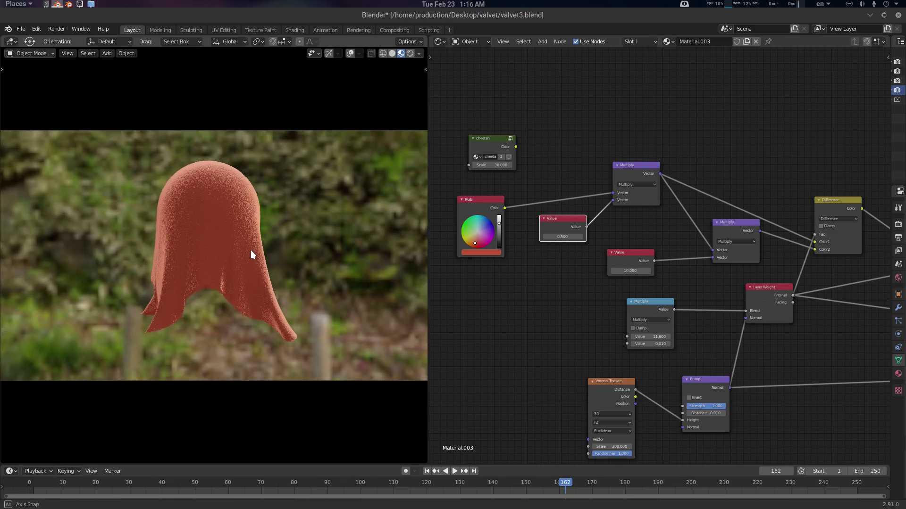
scroll(472, 274, "up", 2)
left_click_drag(527, 210, 524, 205)
Try 0.200 and 0.470 in the first Multiply's Value node and test the second Multiply's Value node.
mouse_move(606, 220)
left_mouse_down()
mouse_move(622, 220)
mouse_move(584, 220)
mouse_move(598, 221)
left_mouse_up()
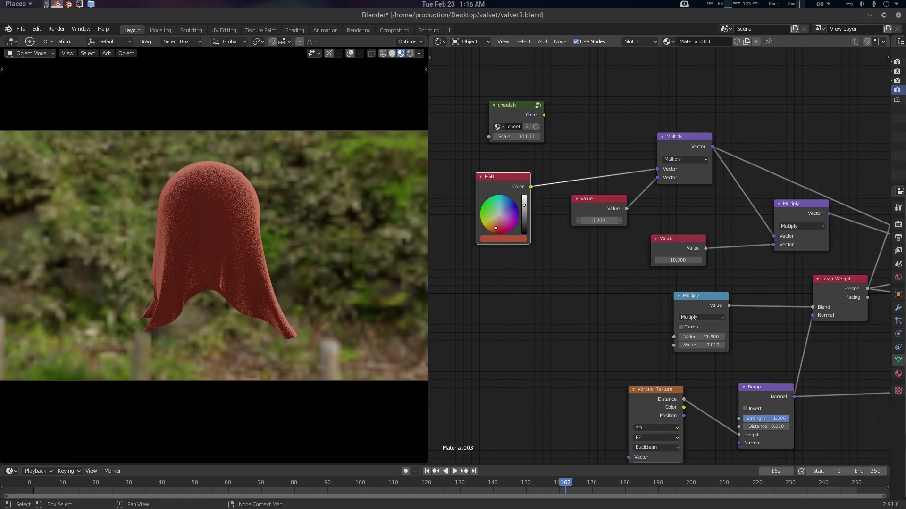
mouse_move(598, 220)
left_mouse_down()
mouse_move(623, 221)
mouse_move(600, 220)
left_mouse_up()
middle_click_drag(631, 255, 620, 253)
mouse_move(663, 258)
left_mouse_down()
mouse_move(676, 258)
mouse_move(654, 259)
mouse_move(665, 258)
left_mouse_up()
mouse_move(591, 270)
middle_mouse_down()
mouse_move(551, 266)
mouse_move(578, 258)
middle_mouse_up()
left_click(633, 251)
type("1")
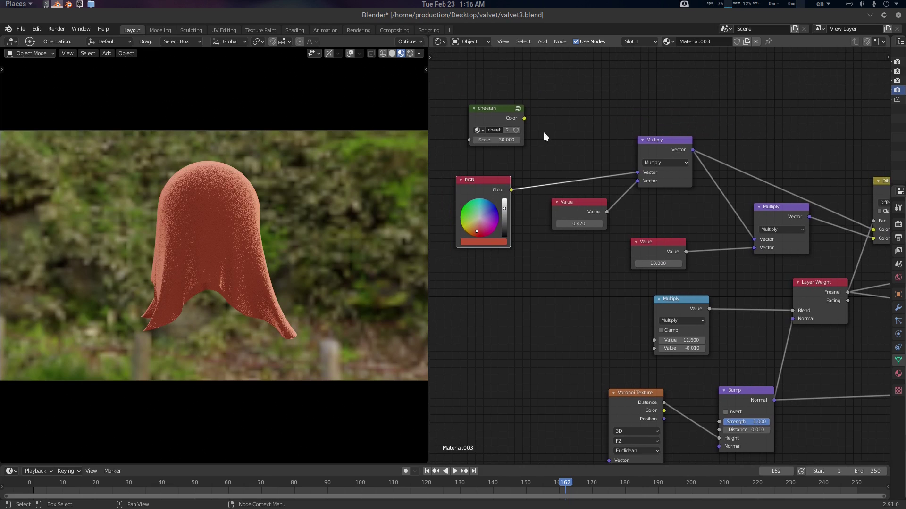
Connect the cheetah node's Color output to the first Multiply's upper Vector input in place of the RGB node.
left_click_drag(524, 118, 642, 171)
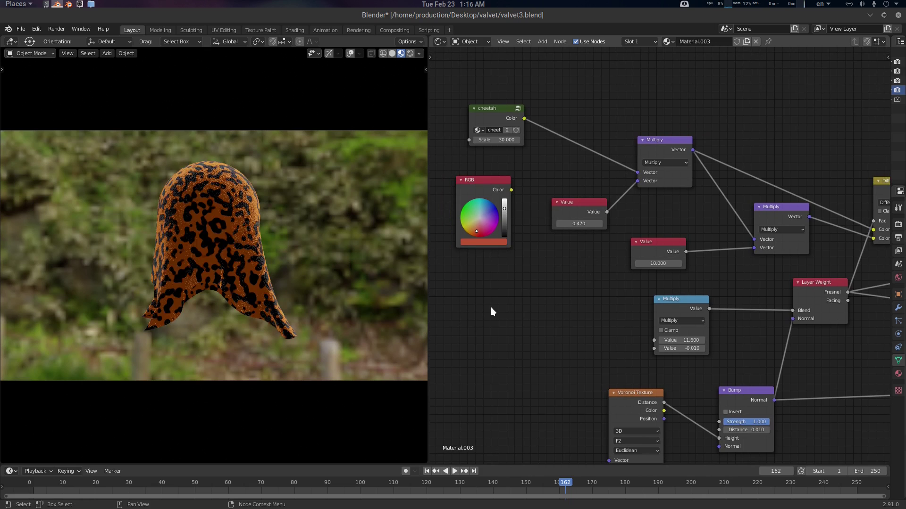
middle_click_drag(320, 290, 323, 279)
scroll(327, 279, "up", 1)
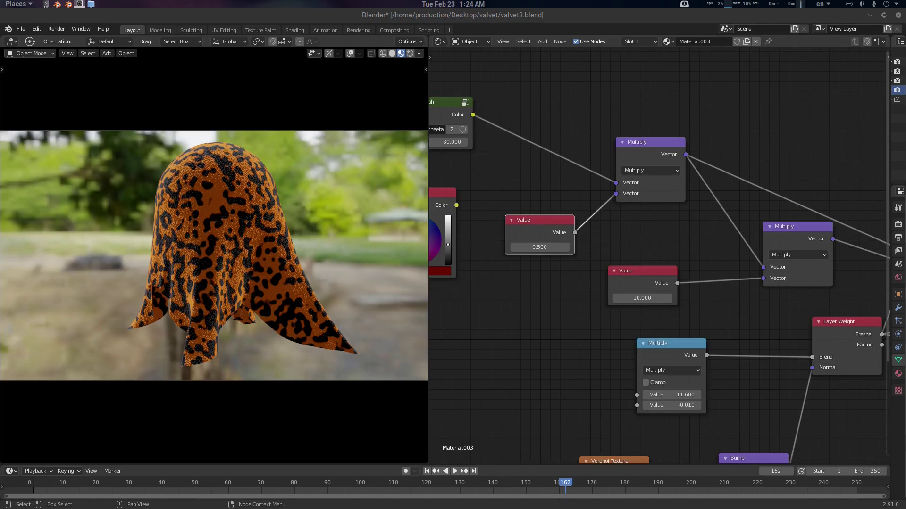
Nudge the first Multiply's Value node aside, try a value of 1.000 in it and check the cloth from other angles.
middle_click_drag(553, 249, 559, 255)
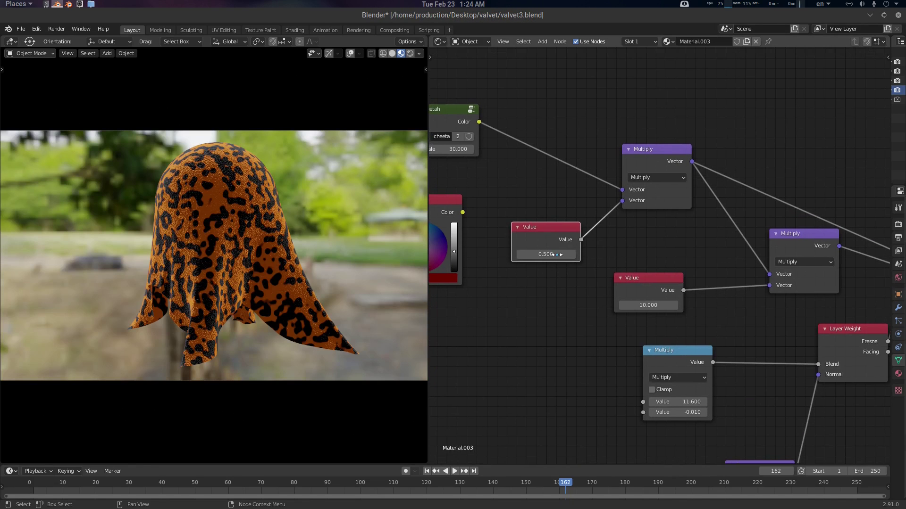
left_click_drag(526, 225, 518, 221)
left_click(544, 249)
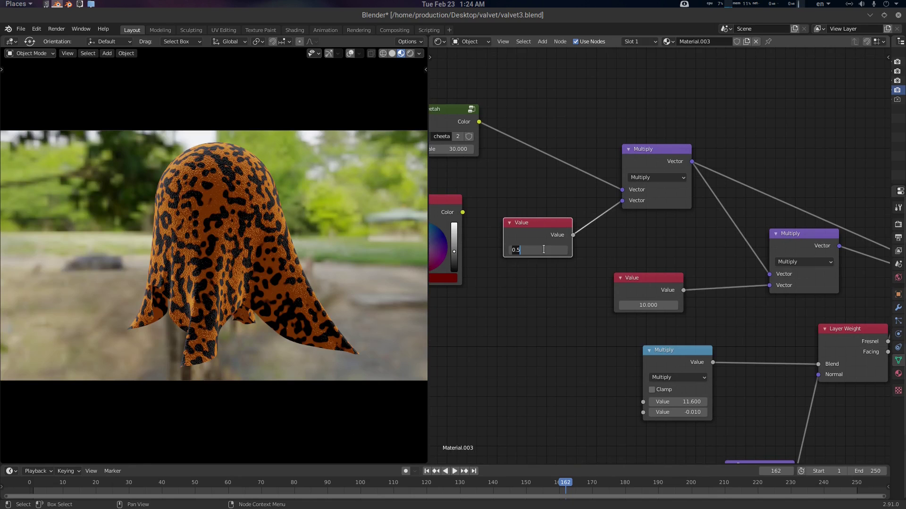
type("1")
key("Return")
middle_click_drag(251, 234, 207, 194)
middle_click_drag(236, 274, 242, 236)
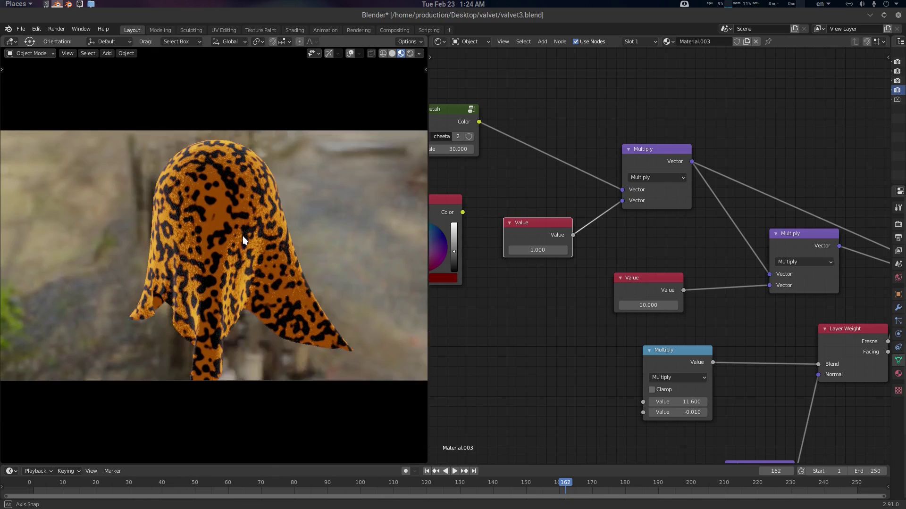
Set the first Multiply's Value node back to 0.500 and check the cloth from other angles.
left_click(542, 250)
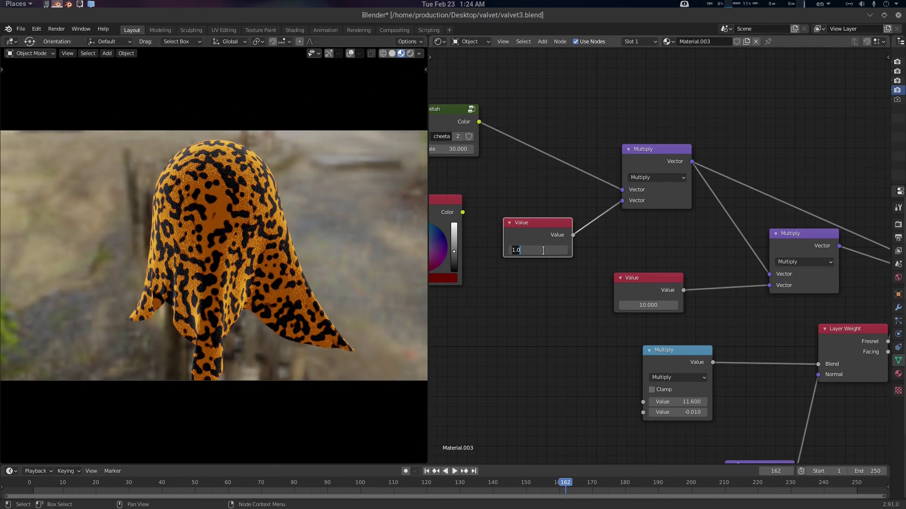
type(".5")
key("Return")
middle_click_drag(265, 235, 283, 262)
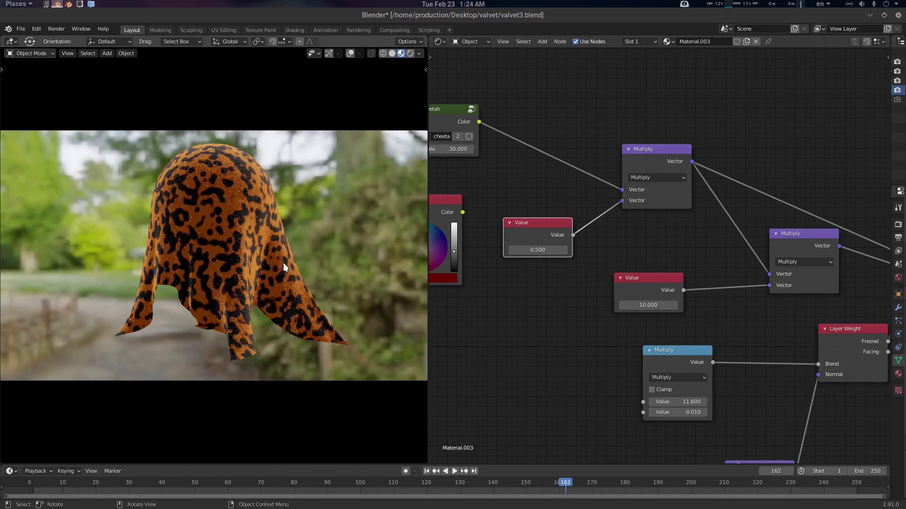
middle_click_drag(219, 298, 216, 269)
Try a value of 68.200 in the second Multiply's Value node and inspect the cloth's edge color.
left_click_drag(654, 306, 887, 306)
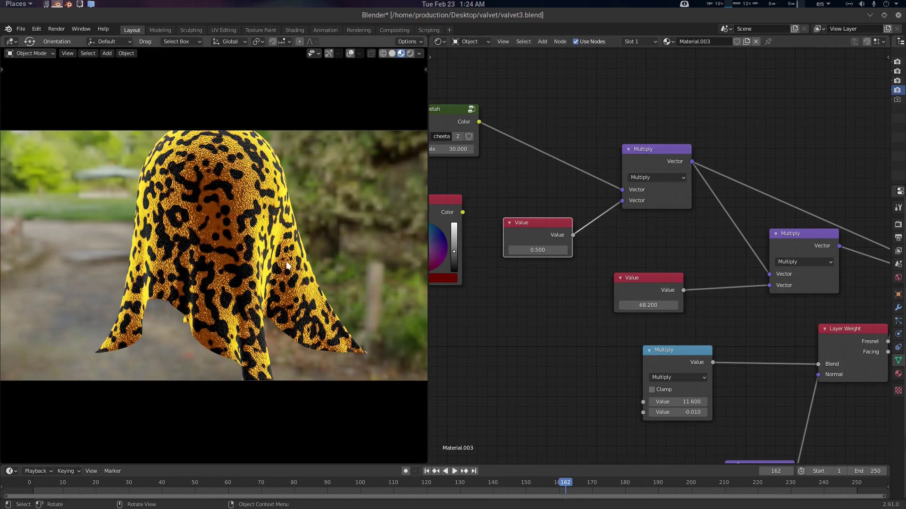
scroll(293, 268, "down", 1)
middle_click_drag(286, 267, 255, 269)
mouse_move(297, 239)
middle_mouse_down()
mouse_move(202, 265)
mouse_move(213, 263)
middle_mouse_up()
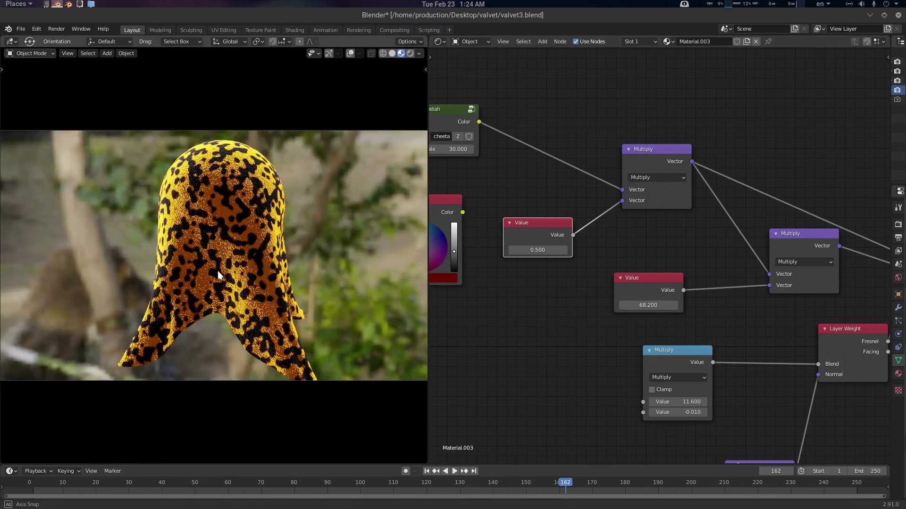
Set the second Multiply's Value node to 10.000 and check the cloth from another angle.
mouse_move(651, 305)
left_mouse_down()
mouse_move(453, 306)
mouse_move(662, 306)
left_mouse_up()
left_click(662, 307)
type("10")
key("Return")
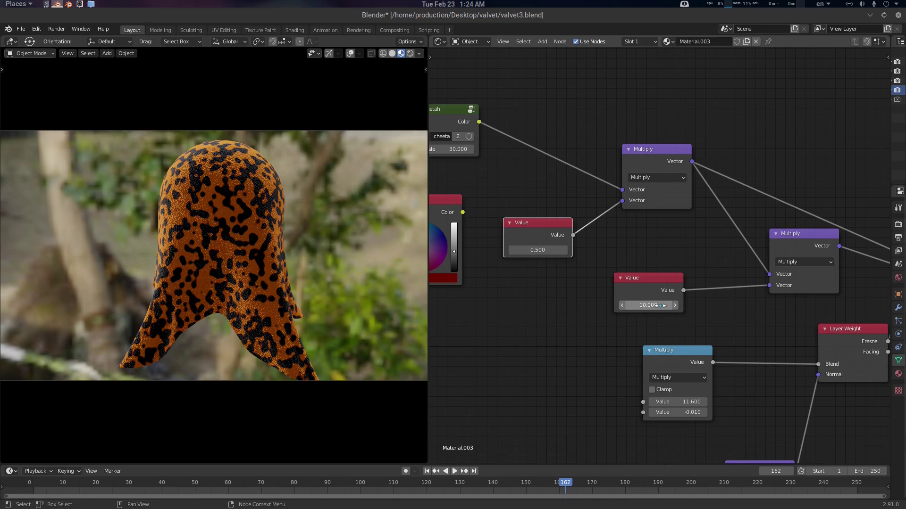
middle_click_drag(274, 283, 315, 294)
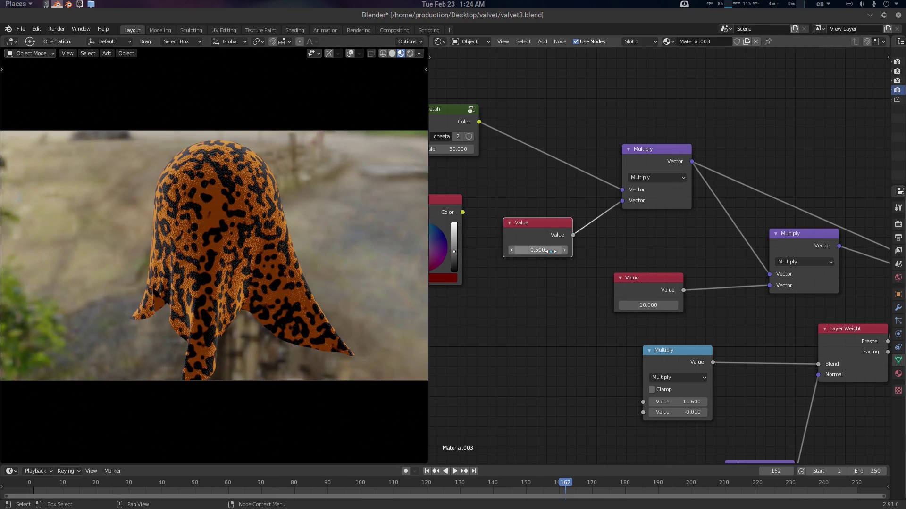
Try 0.110, 0.460 and 0.520 in the first Multiply's Value node and compare the cloth's brightness.
left_click_drag(550, 250, 528, 251)
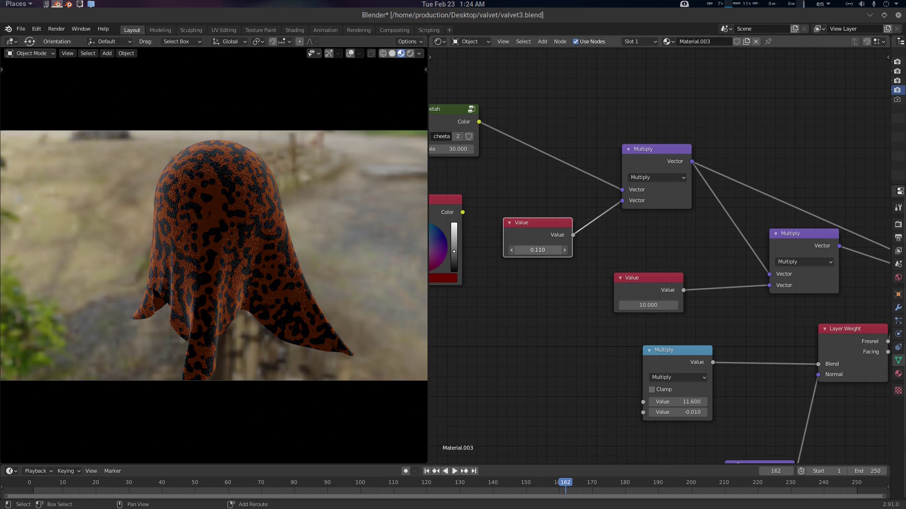
left_click_drag(533, 251, 546, 251)
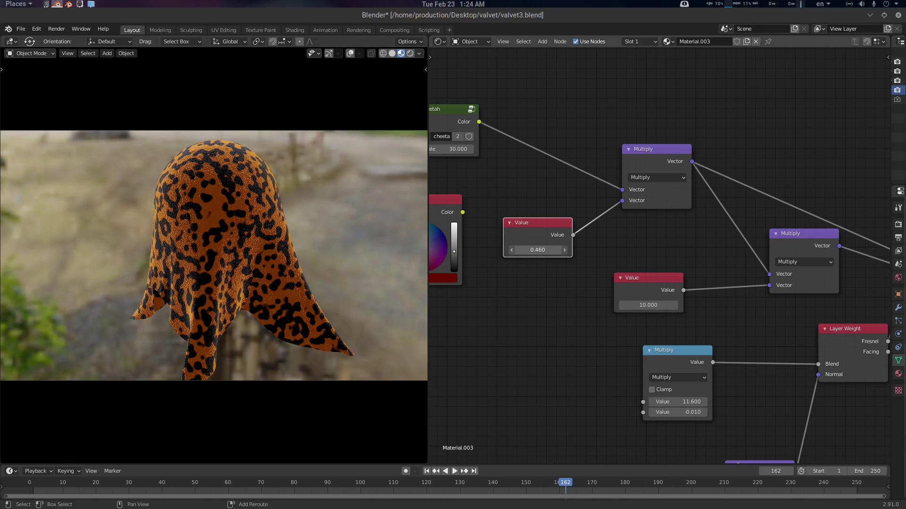
mouse_move(319, 253)
middle_mouse_down()
mouse_move(287, 285)
mouse_move(242, 282)
mouse_move(251, 262)
mouse_move(358, 226)
mouse_move(335, 238)
mouse_move(286, 234)
mouse_move(311, 233)
mouse_move(315, 222)
middle_mouse_up()
middle_click_drag(276, 259, 274, 279)
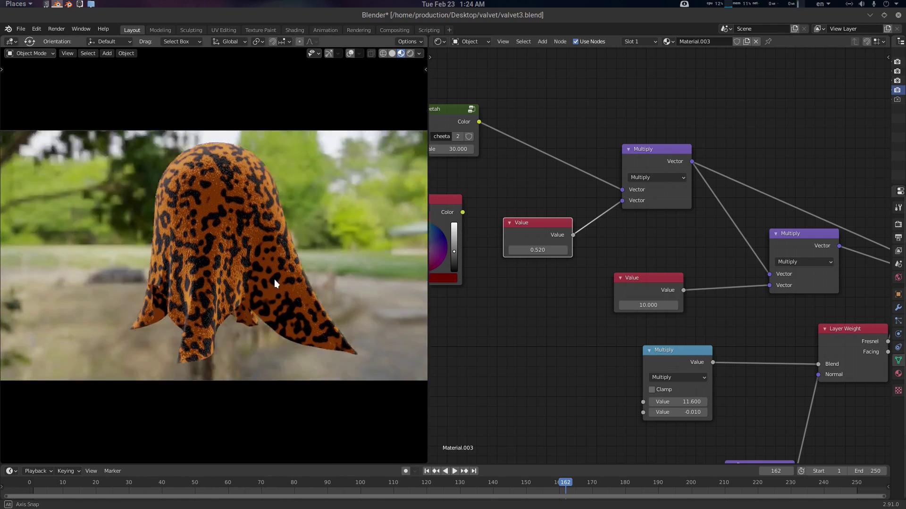
Try a value of 1.000 in the first Multiply's Value node and check the cloth from another angle.
left_click(532, 251)
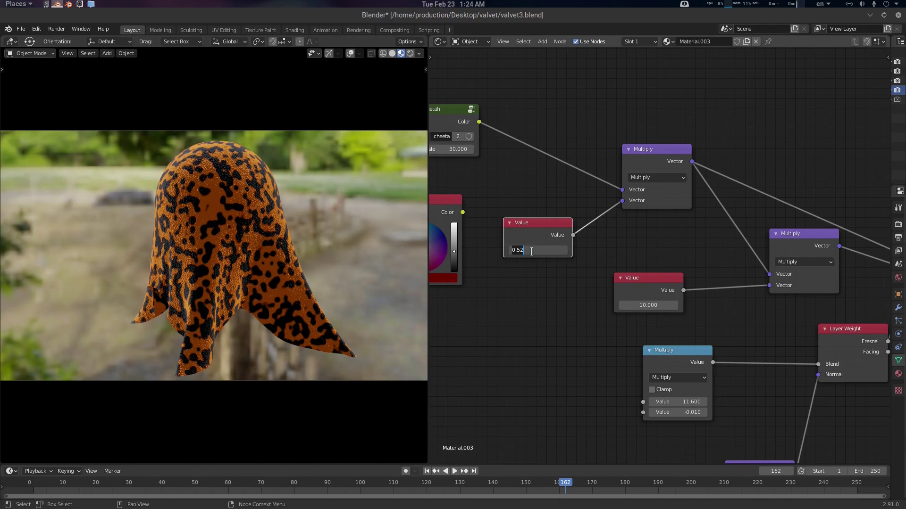
type("1")
key("Return")
middle_click_drag(293, 257, 283, 255)
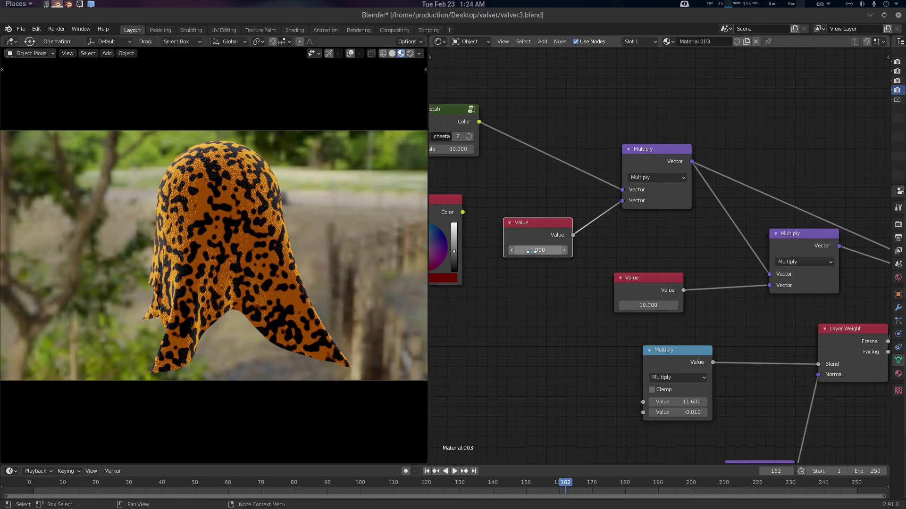
Set the first Multiply's Value node to 0.500 and inspect the cloth from several angles.
left_click(532, 251)
type(".5")
key("Return")
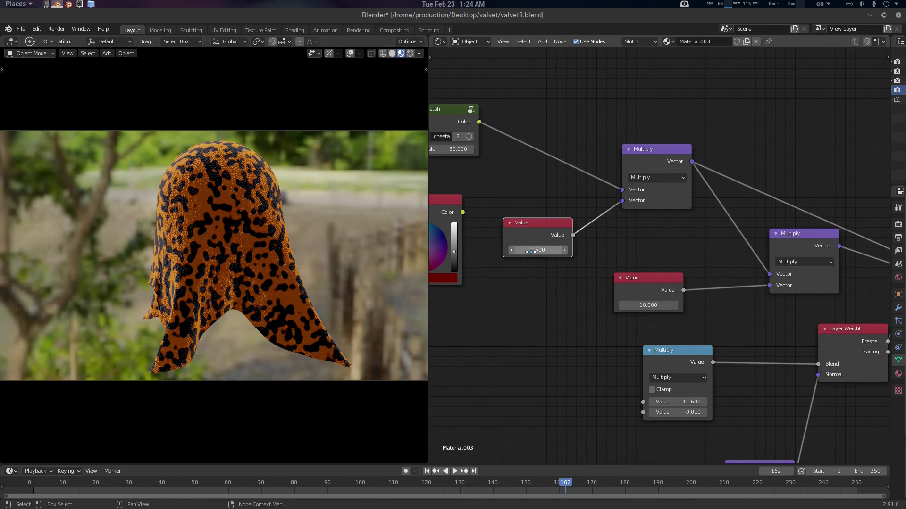
middle_click_drag(218, 229, 198, 299)
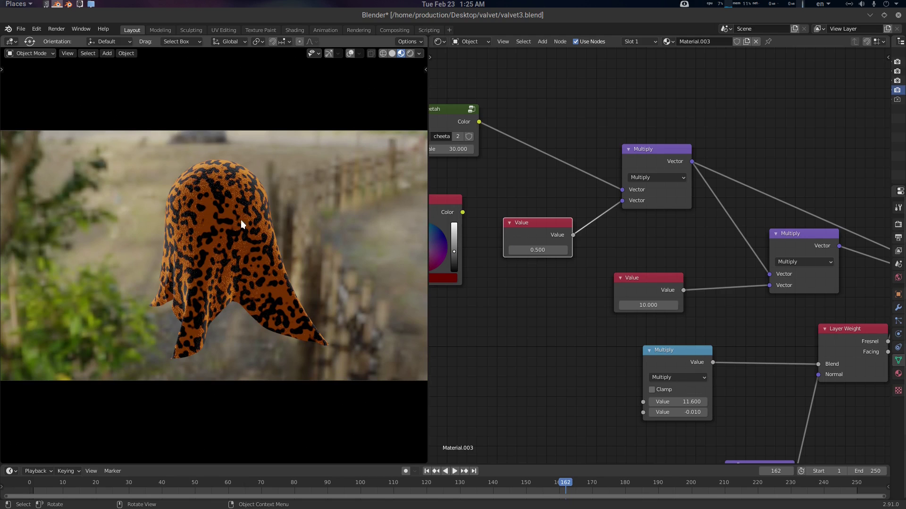
mouse_move(241, 223)
middle_mouse_down()
mouse_move(229, 235)
mouse_move(236, 235)
middle_mouse_up()
Maximize the node editor and group the nodes from the Multiply and Value nodes to the Principled BSDF, excluding cheetah, RGB and Voronoi Texture.
middle_click_drag(650, 351, 616, 311)
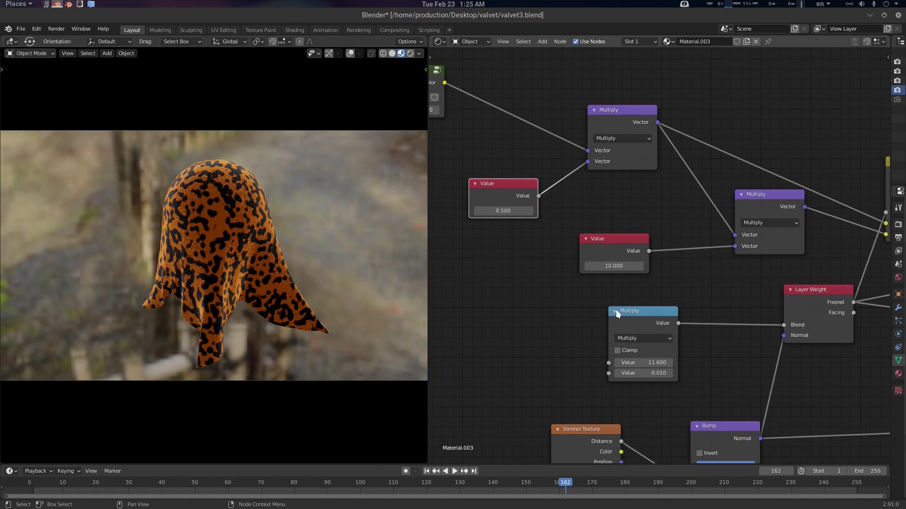
scroll(672, 344, "down", 6)
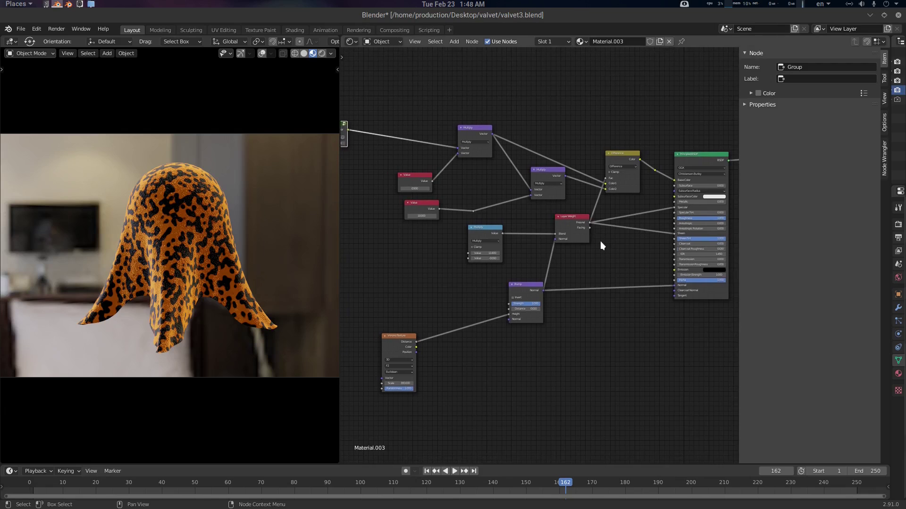
scroll(600, 242, "down", 1)
scroll(650, 322, "down", 1)
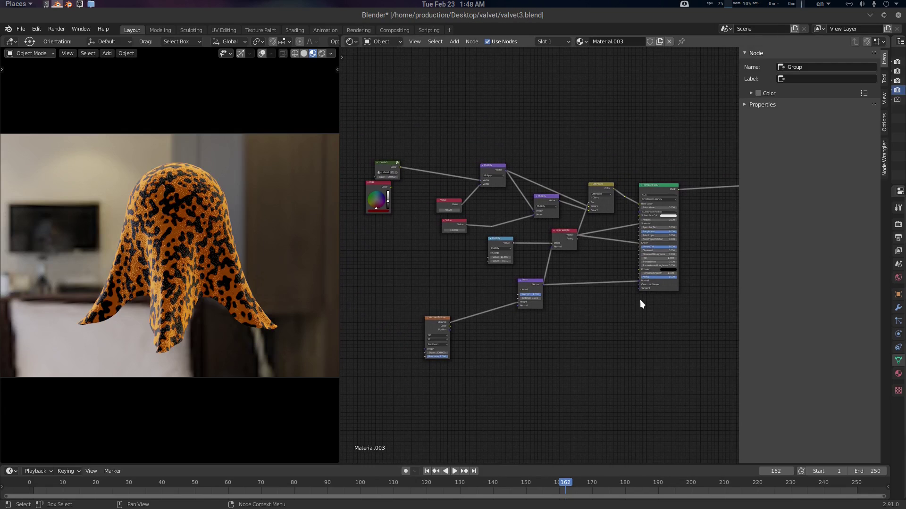
left_click_drag(705, 155, 440, 301)
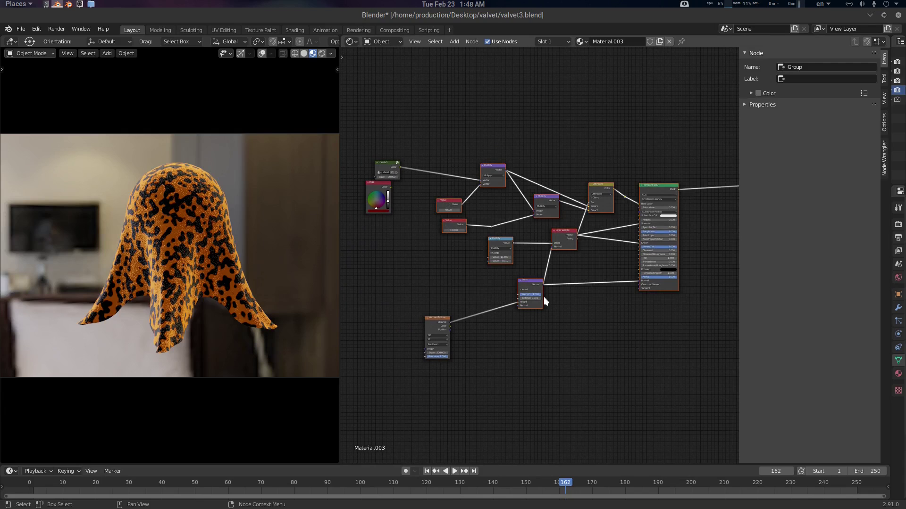
key("KP_Decimal")
middle_click_drag(522, 303, 519, 309)
key("ctrl+space")
scroll(476, 270, "up", 2)
middle_click_drag(475, 266, 566, 277)
scroll(566, 277, "up", 2)
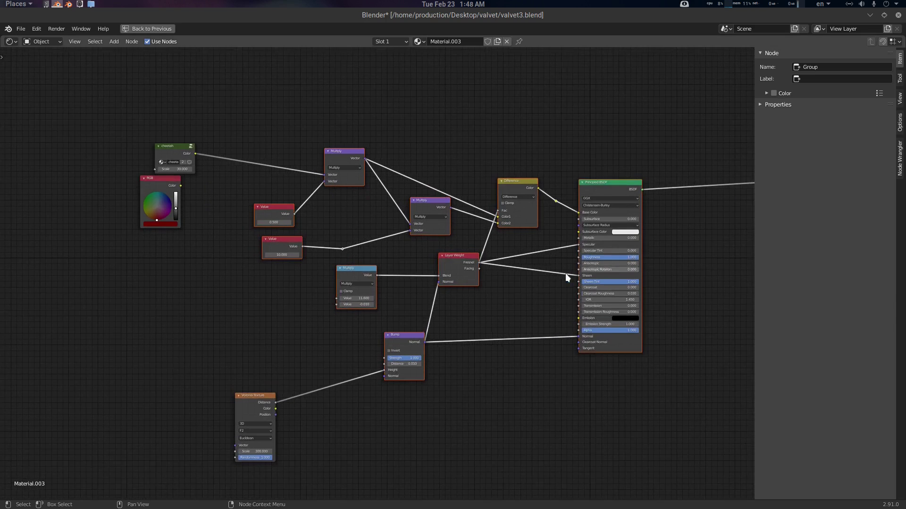
middle_click_drag(493, 286, 482, 267)
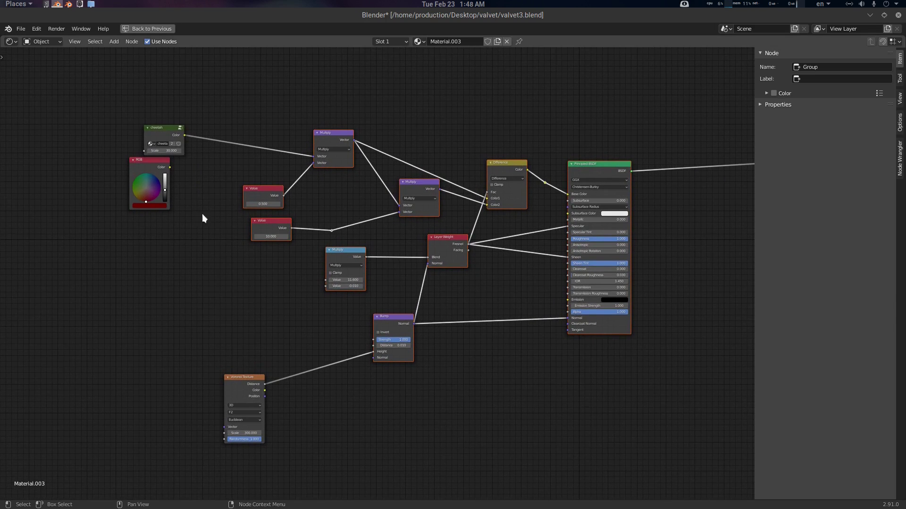
key("ctrl+g")
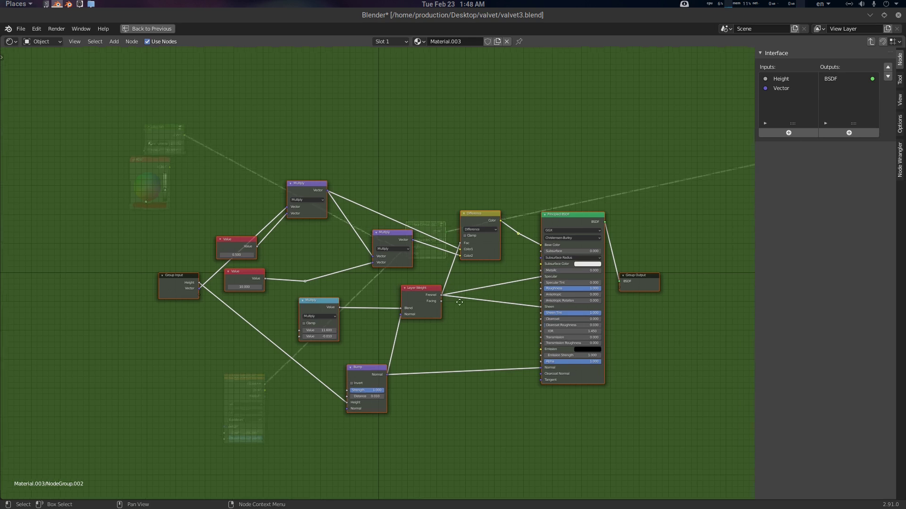
Inside the group, move the Group Input node away from the Value nodes and place the 0.500 Value node beneath the first Multiply.
middle_click_drag(440, 333, 483, 350)
left_click_drag(267, 278, 202, 326)
scroll(369, 317, "up", 4)
mouse_move(340, 314)
middle_mouse_down()
mouse_move(337, 327)
mouse_move(341, 306)
middle_mouse_up()
left_click_drag(300, 216, 344, 220)
middle_click_drag(339, 312, 357, 306)
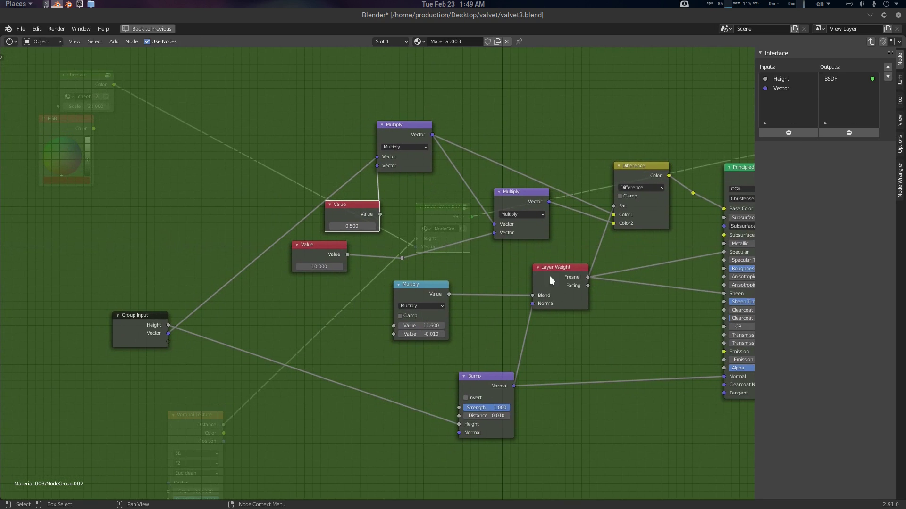
Expose the Principled BSDF's Base Color as a socket on the Group Input node and cut the link between them.
middle_click_drag(576, 275, 534, 273)
scroll(639, 228, "down", 1)
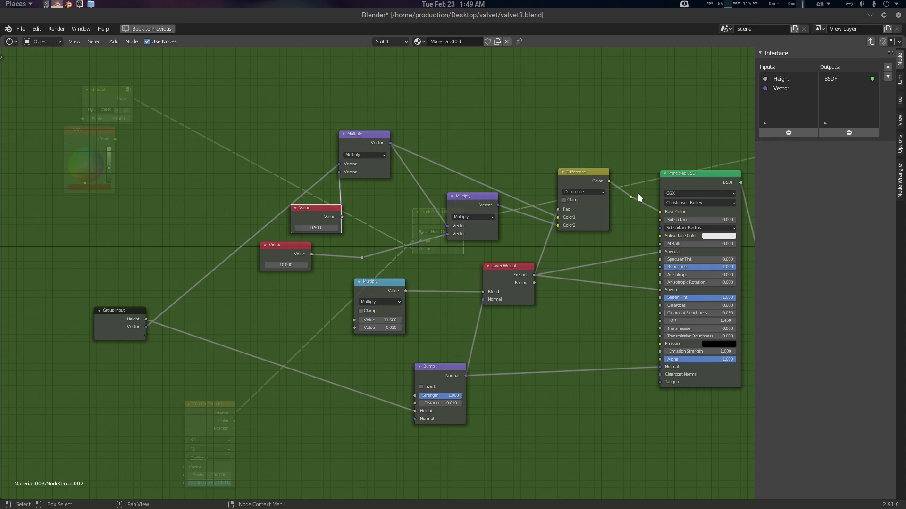
left_click_drag(659, 212, 146, 335)
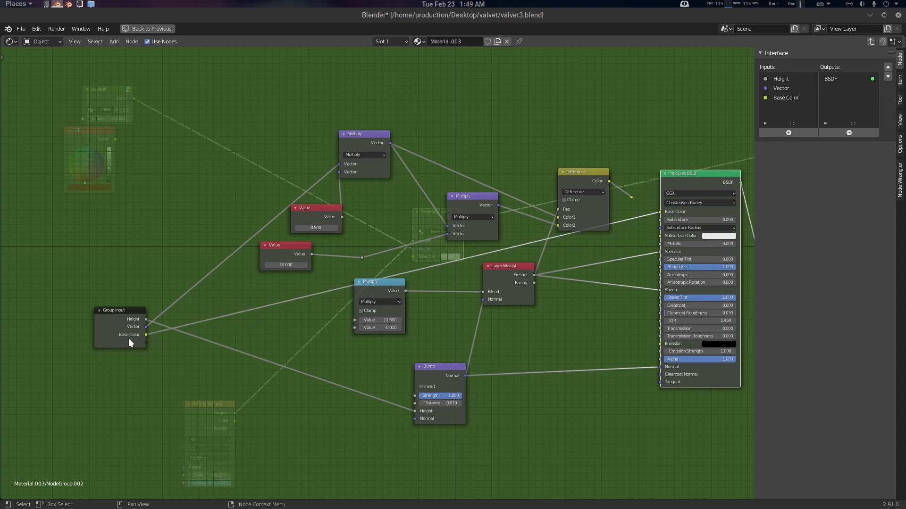
right_click_drag(640, 222, 637, 208, "ctrl")
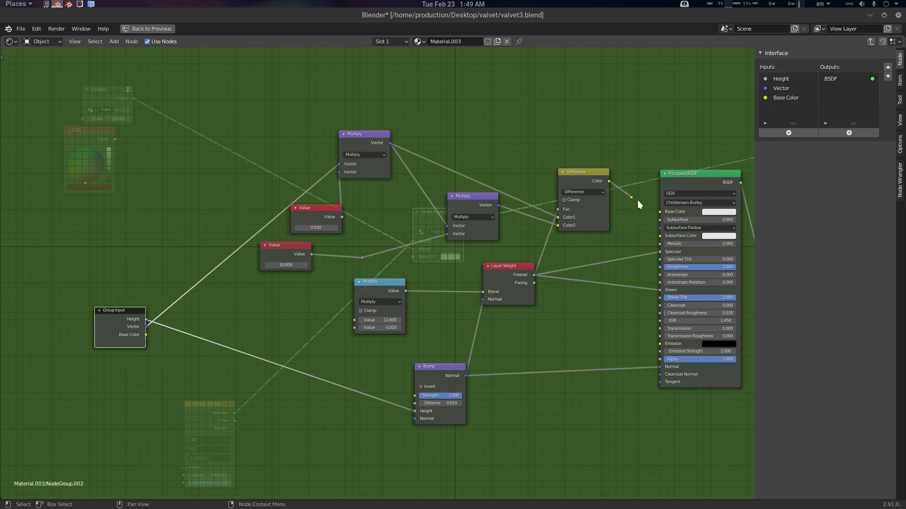
Reconnect the Difference color to the Principled BSDF's Base Color and move the group's Base Color input to the top of the inputs.
left_click_drag(665, 216, 663, 213)
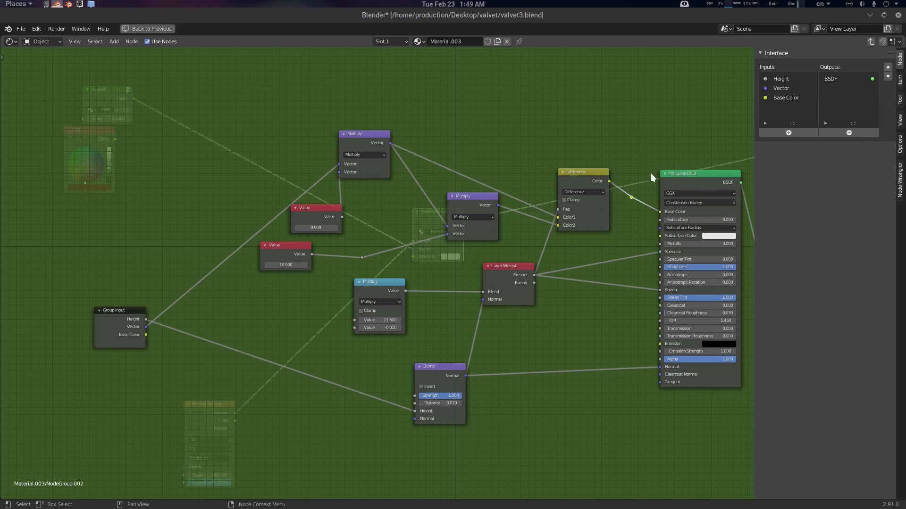
left_click(791, 98)
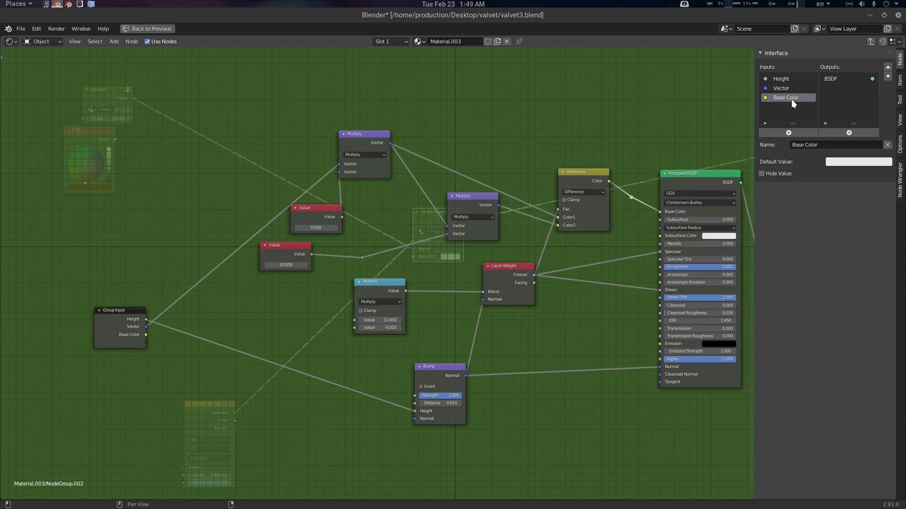
left_click(888, 67)
left_click(888, 67)
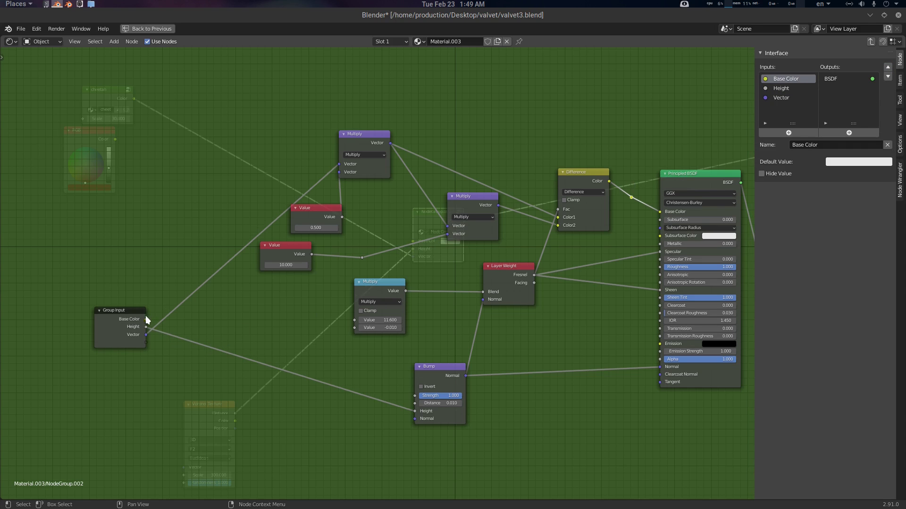
Link the Base Color group input to the first Multiply in place of Vector, and remove the unused Vector input.
left_click_drag(146, 319, 339, 164)
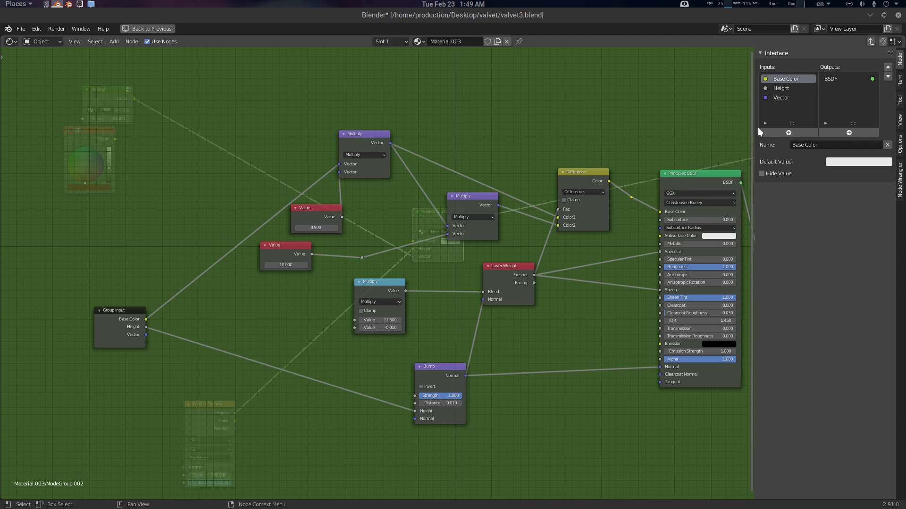
left_click(783, 98)
left_click(888, 146)
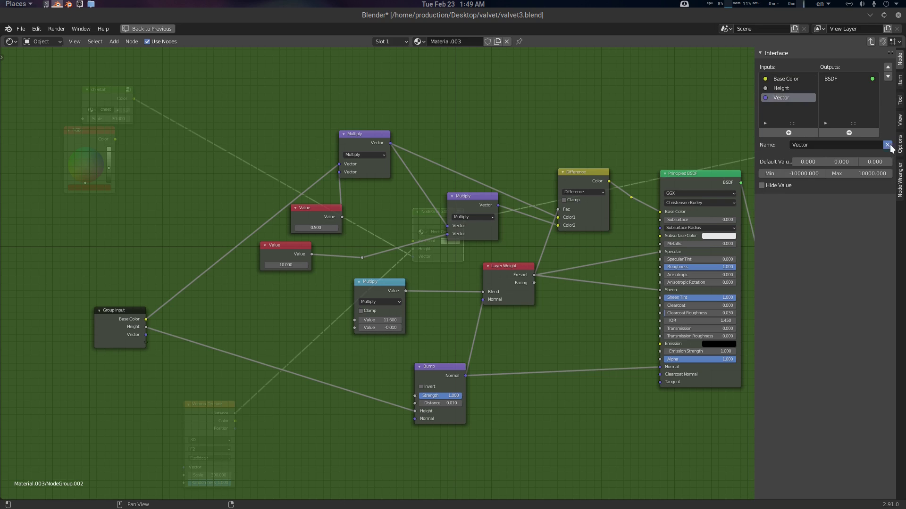
Space the Group Input and math Multiply nodes apart and expose the Multiply's 11.600 Value as a new group input.
mouse_move(202, 332)
middle_mouse_down()
mouse_move(219, 327)
mouse_move(197, 315)
middle_mouse_up()
scroll(194, 325, "up", 1)
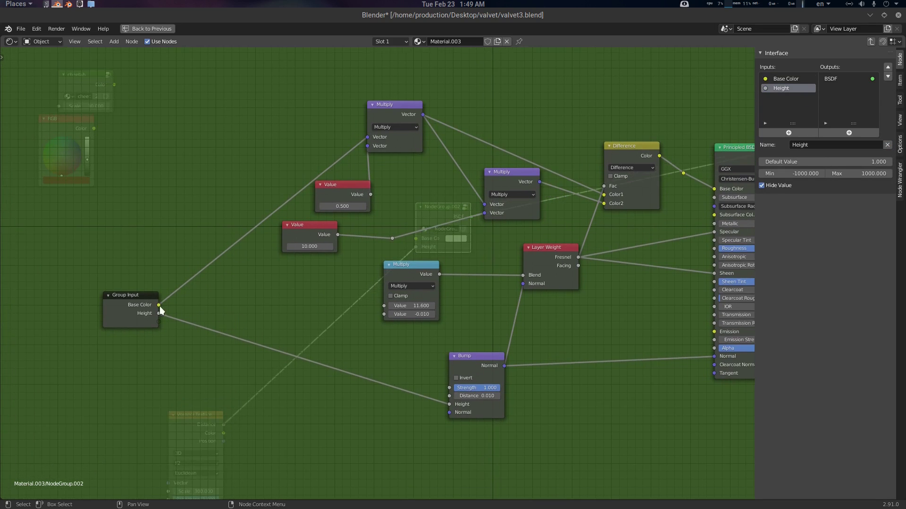
left_click_drag(139, 299, 131, 285)
scroll(272, 326, "up", 2)
middle_click_drag(273, 325, 250, 333)
scroll(250, 332, "down", 1)
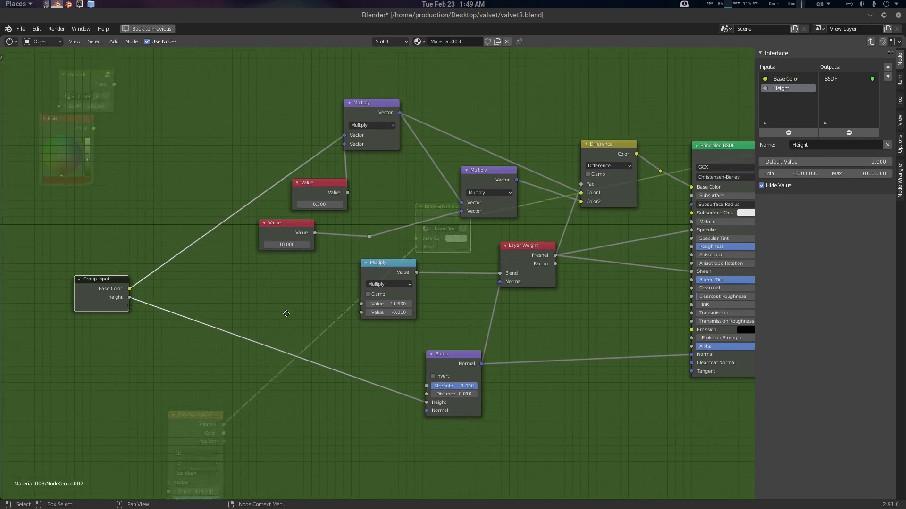
middle_click_drag(355, 295, 359, 306)
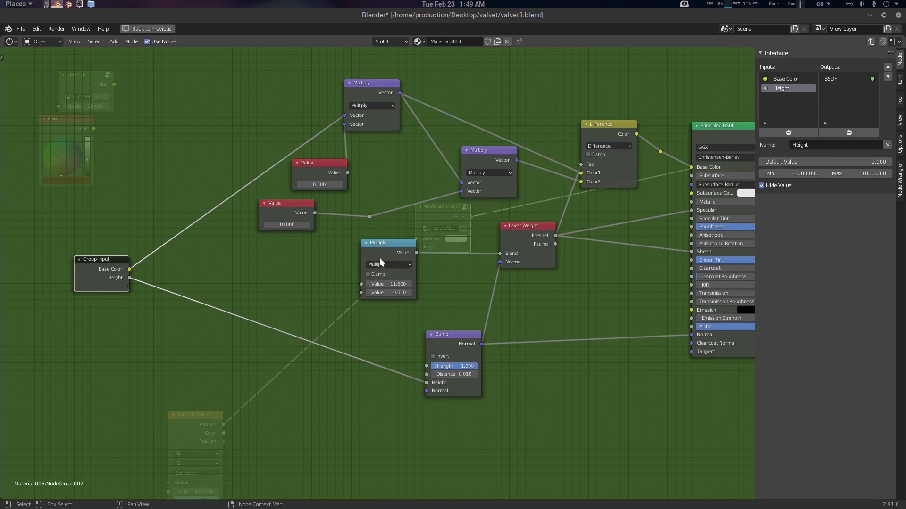
left_click_drag(381, 248, 395, 250)
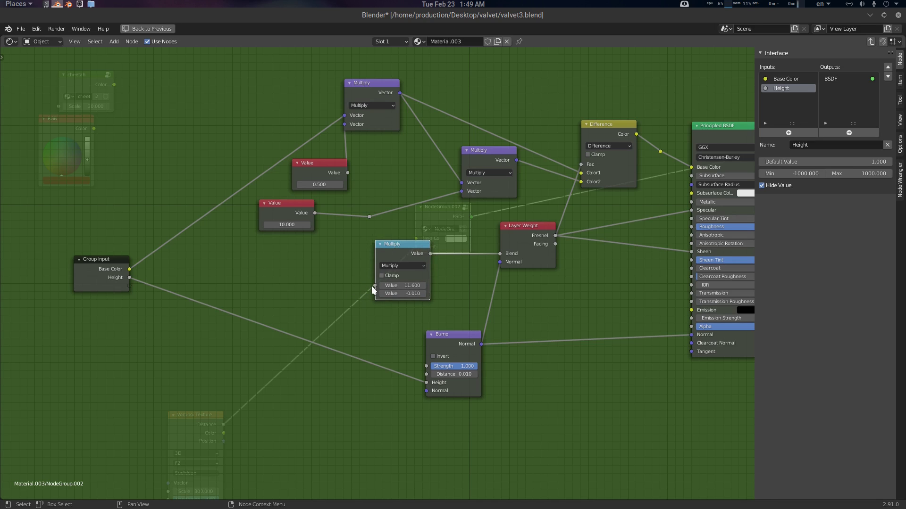
left_click_drag(373, 286, 131, 284)
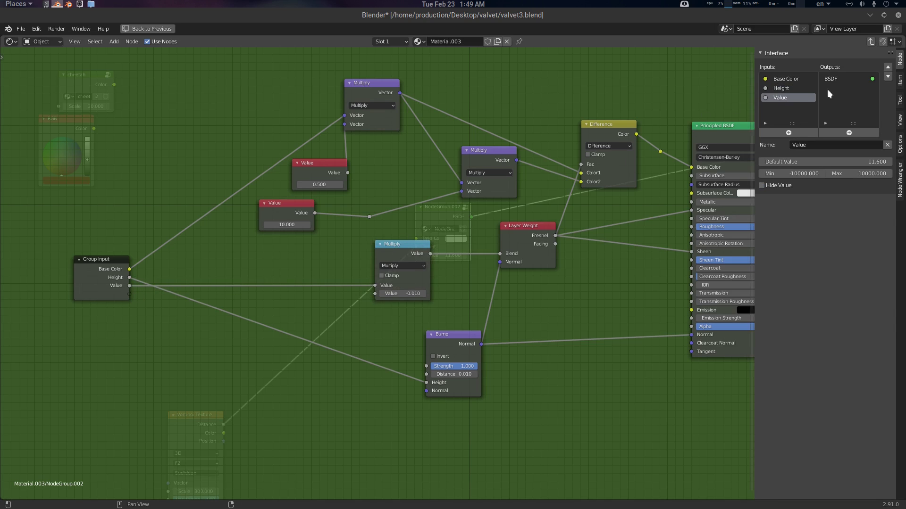
Move the new Value input above Height in the group interface and rename it Sigma.
left_click(887, 67)
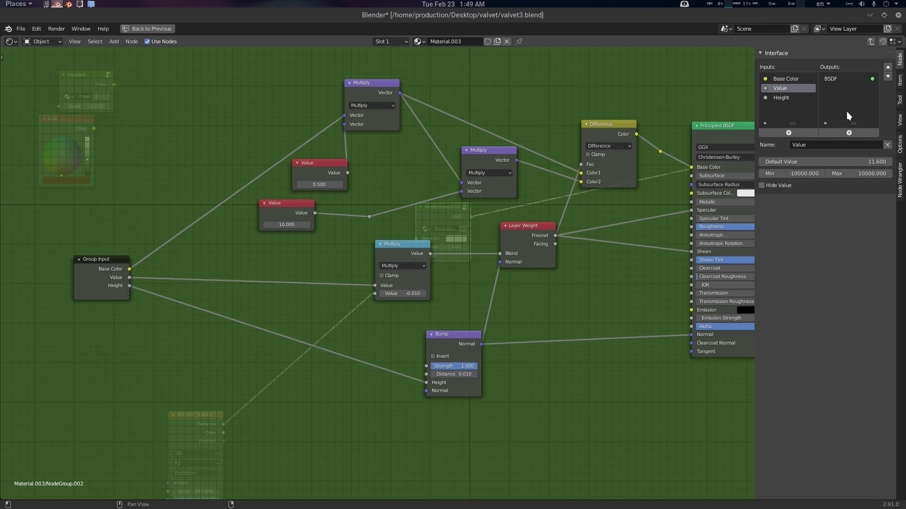
left_click(811, 145)
type("Sigma")
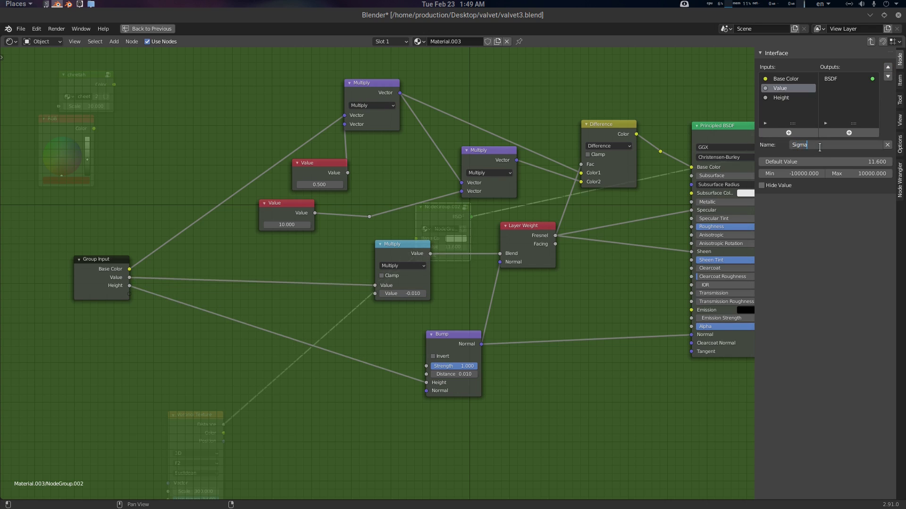
key("Return")
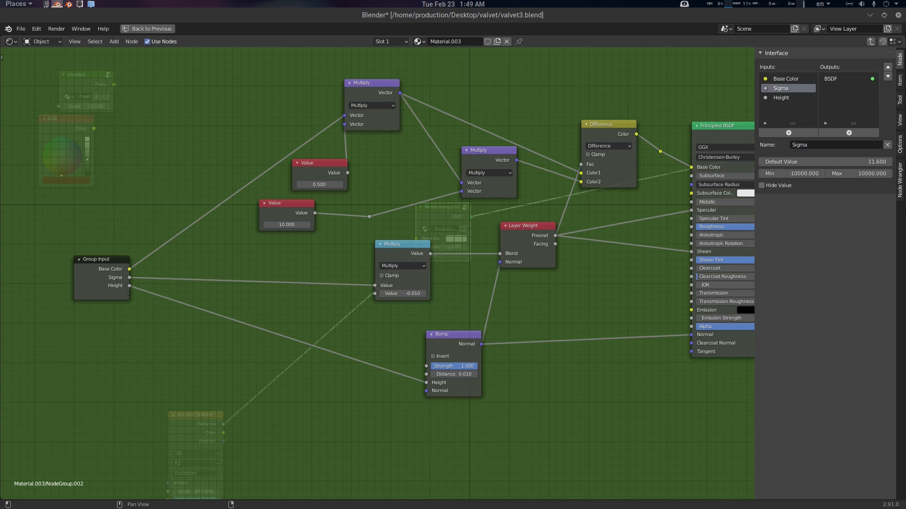
Set the Sigma input's default value to 15, its minimum to 0 and its maximum to 100.
left_click(833, 164)
key("Tab")
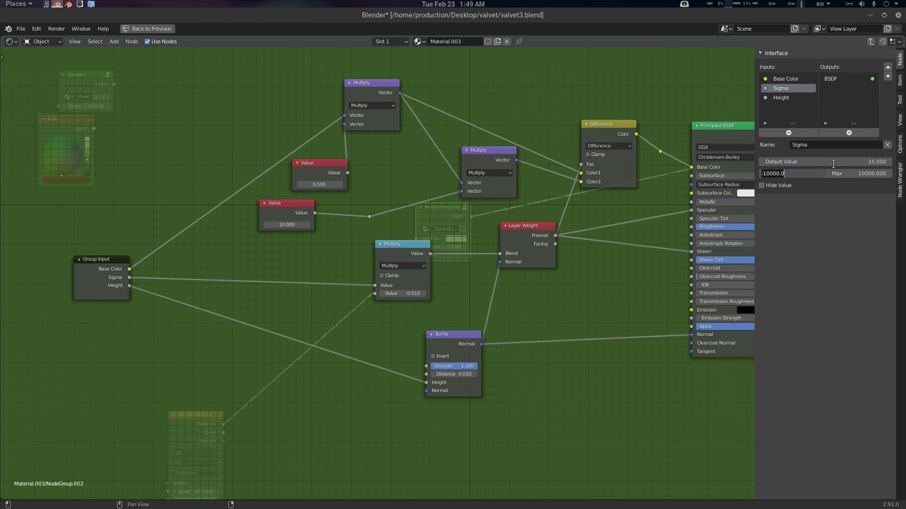
type("0")
key("Tab")
type("1")
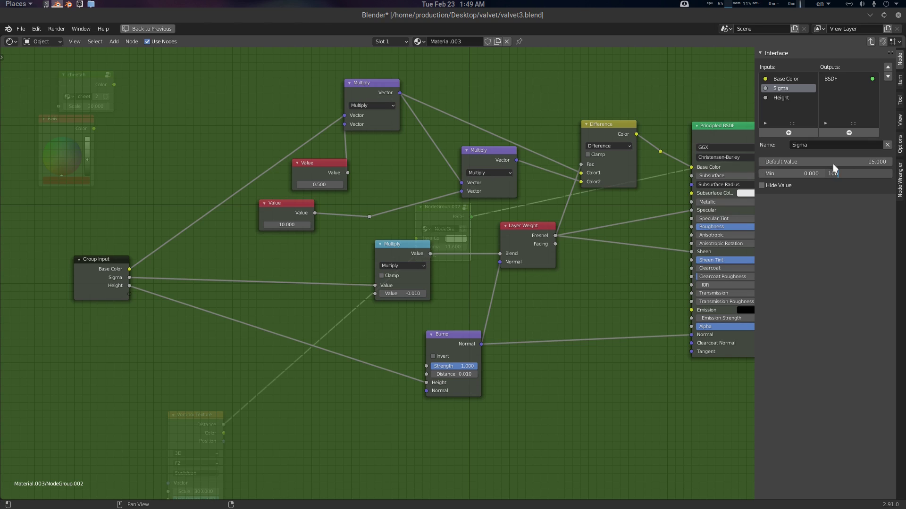
type("00")
key("Return")
Add an unlinked group input based on the math Multiply's second Value and name it Texture Darkness.
middle_click_drag(441, 289, 473, 285)
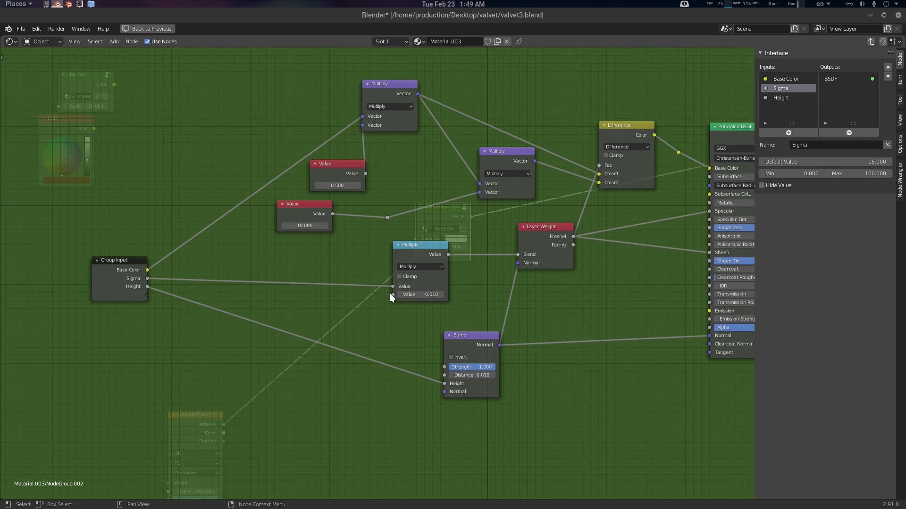
left_click_drag(390, 294, 146, 293)
right_click_drag(229, 289, 249, 305, "ctrl")
left_click(785, 107)
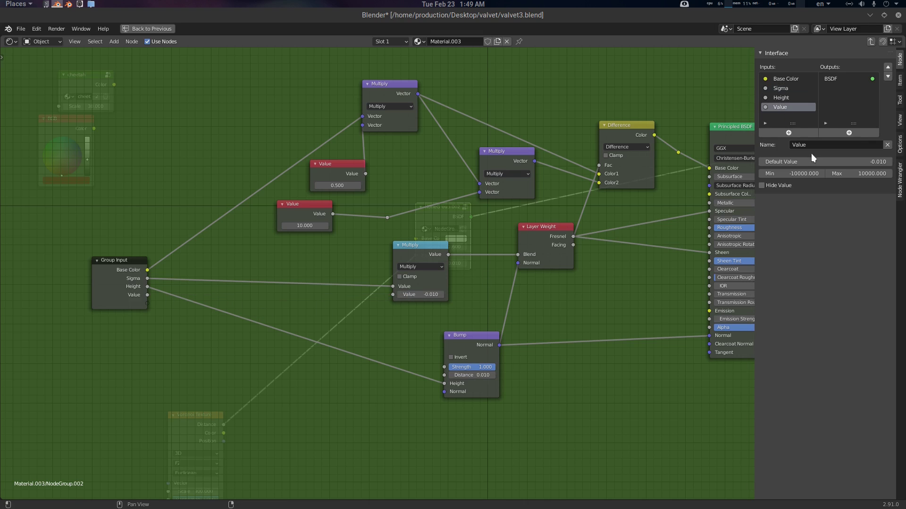
left_click(811, 141)
type("Texture Darkn")
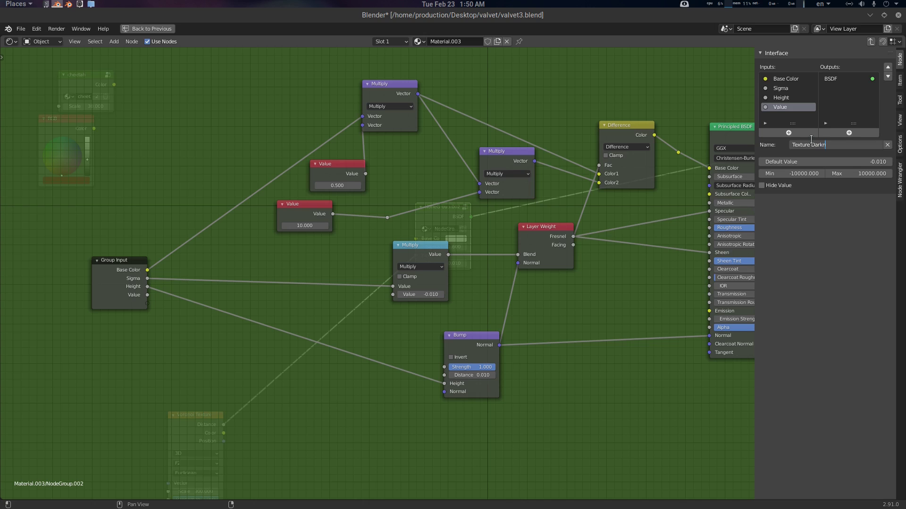
type("ess")
key("Return")
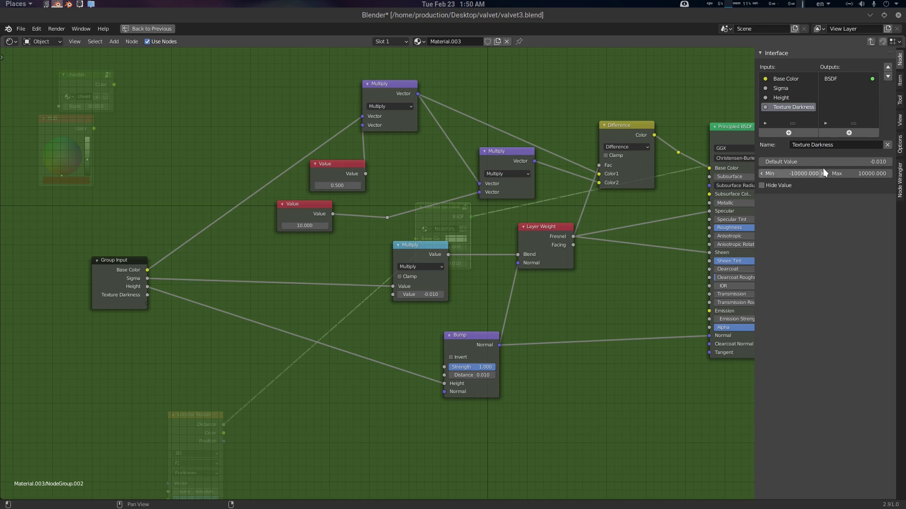
Set the Texture Darkness input's default value to 0.5, its minimum to 0 and its maximum to 1.
key("alt+Tab")
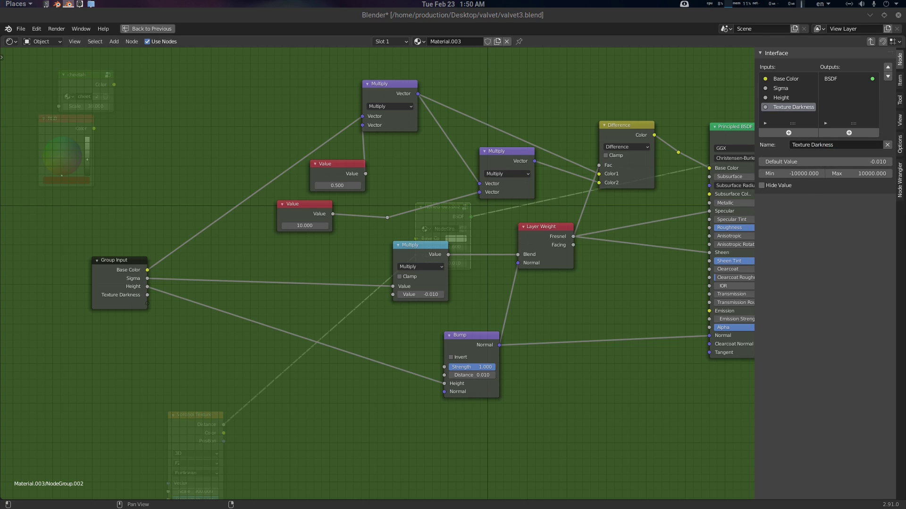
left_click(866, 160)
key("BackSpace")
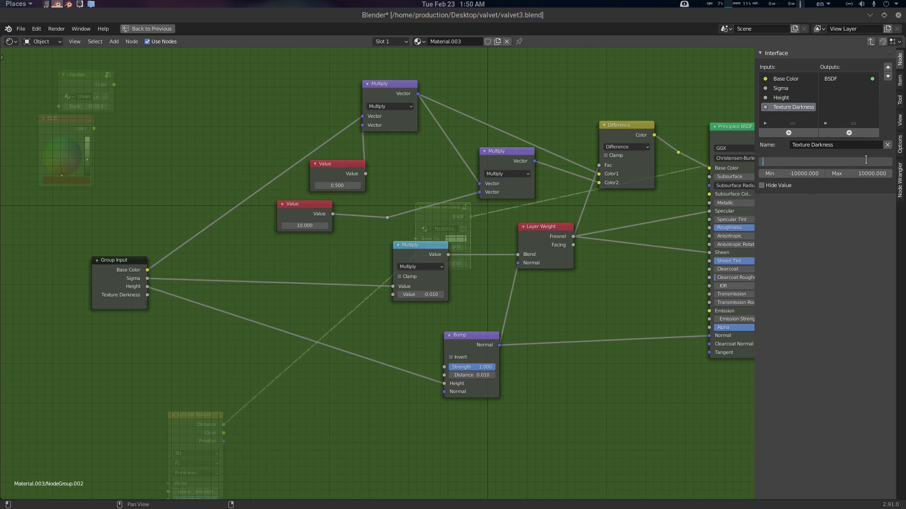
type(".5")
key("Tab")
type("0")
key("Tab")
type("1")
key("Return")
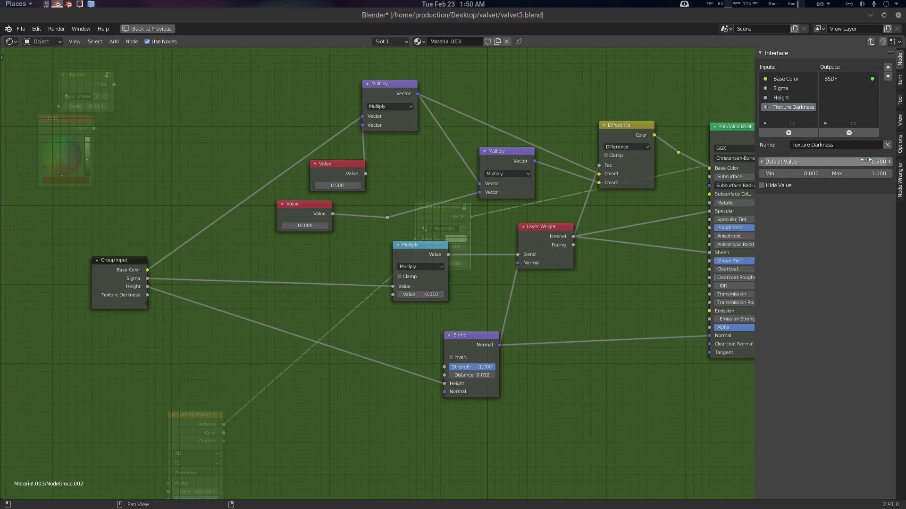
Link Texture Darkness to the first Multiply's second Vector in place of the 0.500 Value node, and delete that node.
middle_click_drag(499, 227, 498, 239)
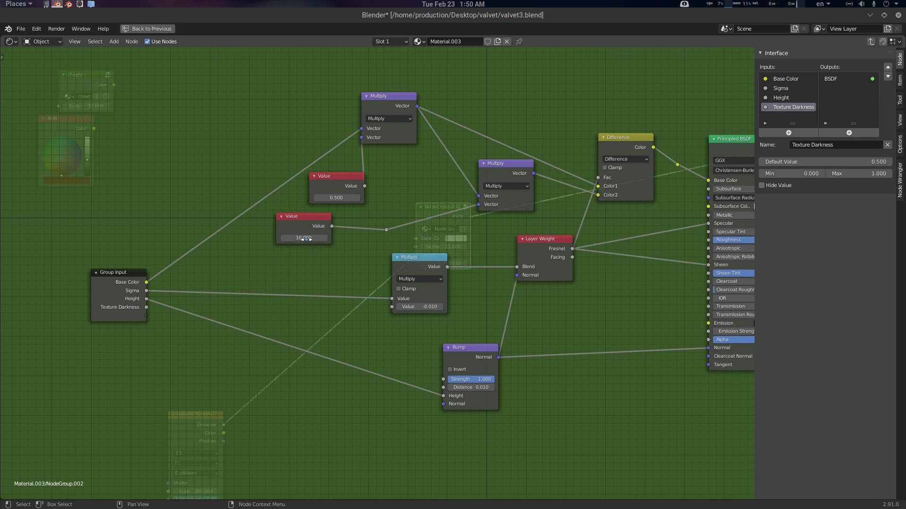
left_click_drag(334, 182, 168, 112)
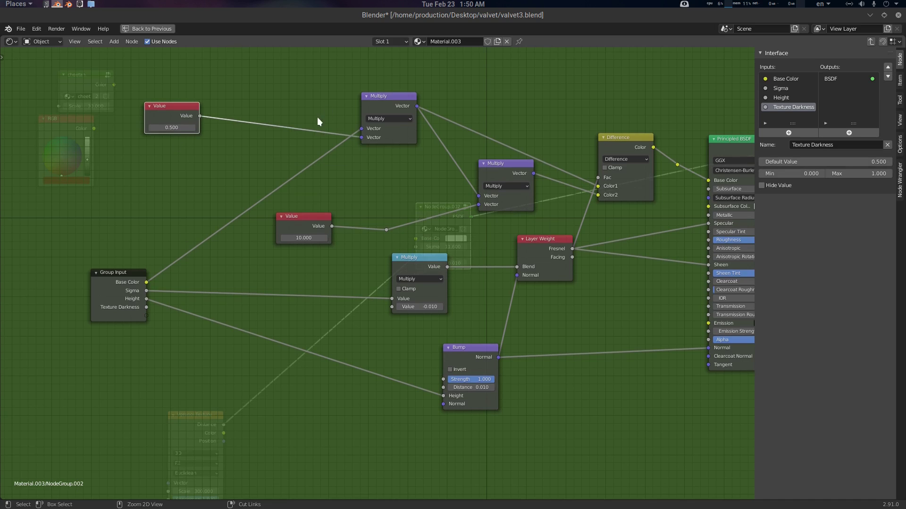
right_click_drag(317, 117, 220, 218, "ctrl")
left_click_drag(146, 306, 356, 149)
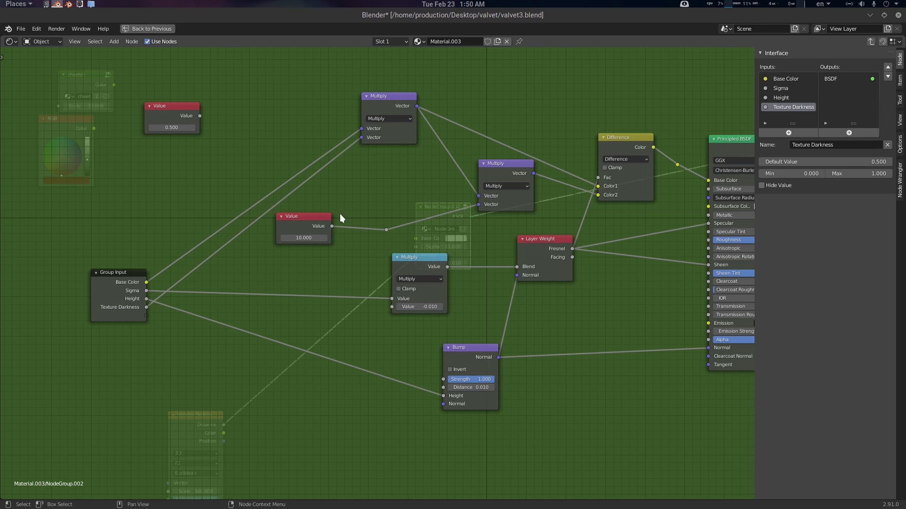
left_click_drag(176, 110, 165, 109)
key("x")
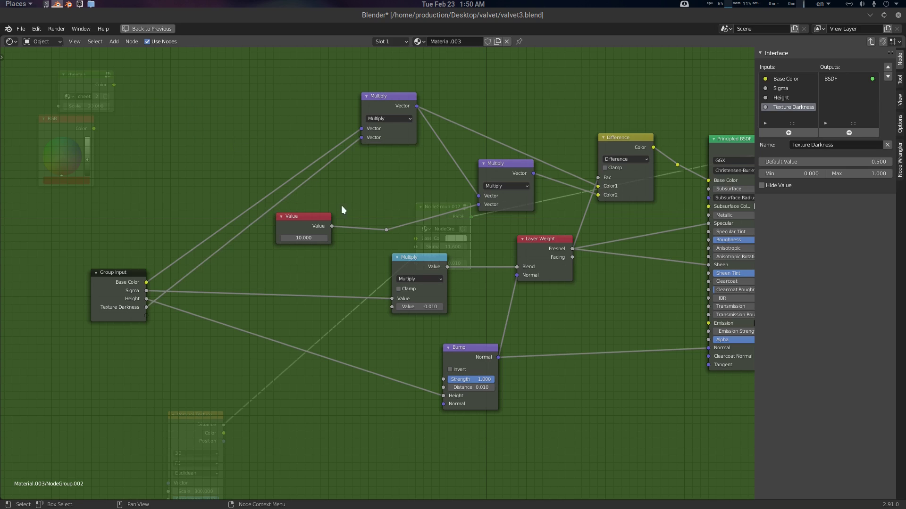
Add another unlinked group input from the math Multiply's second Value and name it Highlight.
middle_click_drag(366, 256, 381, 239)
left_click_drag(407, 289, 161, 298)
right_click_drag(252, 290, 258, 304, "ctrl")
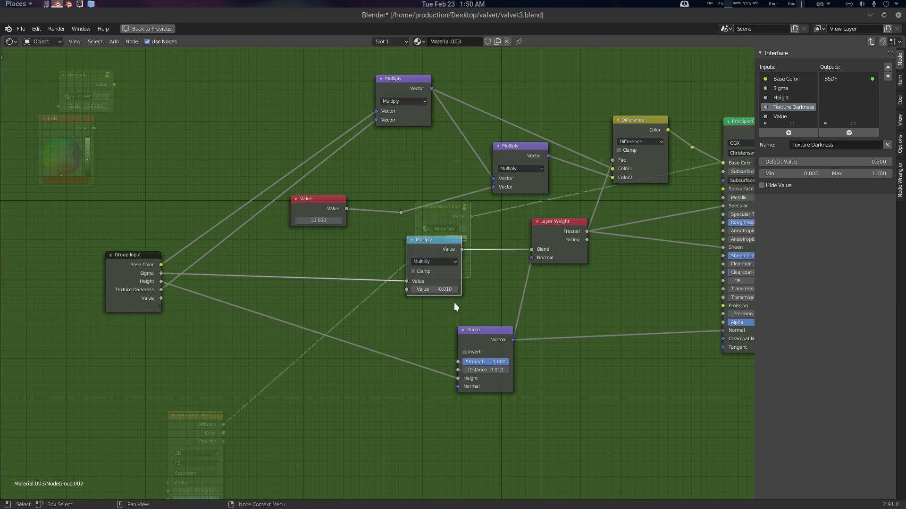
left_click(783, 118)
left_click(826, 145)
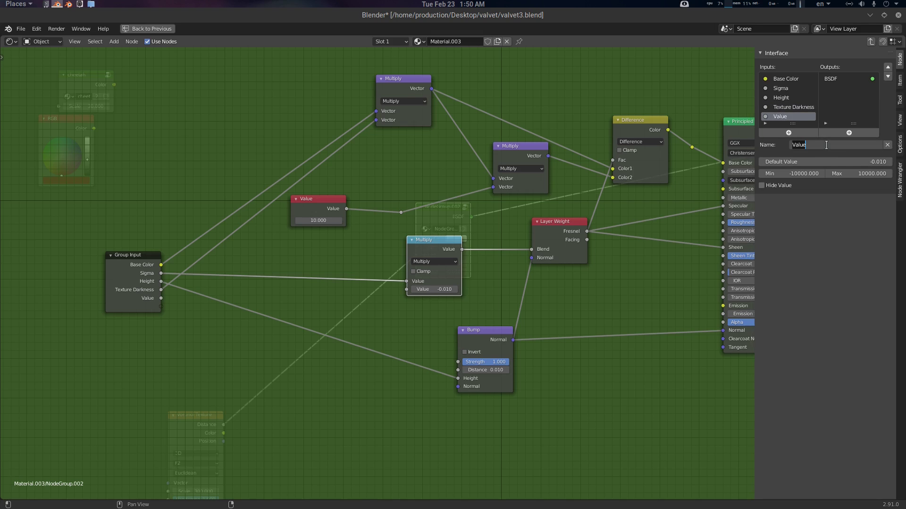
type("Highlight")
key("Return")
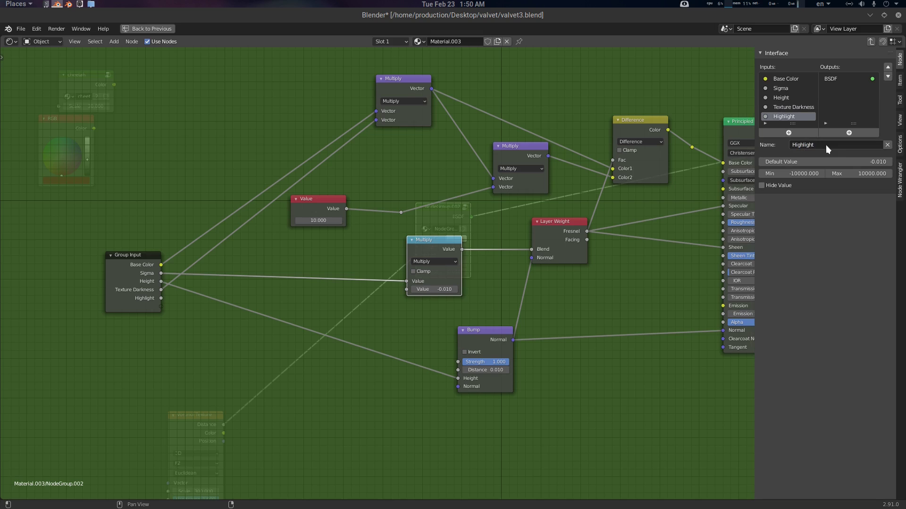
Link Highlight to the reroute feeding the second vector Multiply and delete the 10.000 Value node it replaces.
left_click_drag(163, 298, 400, 213)
left_click_drag(309, 201, 351, 191)
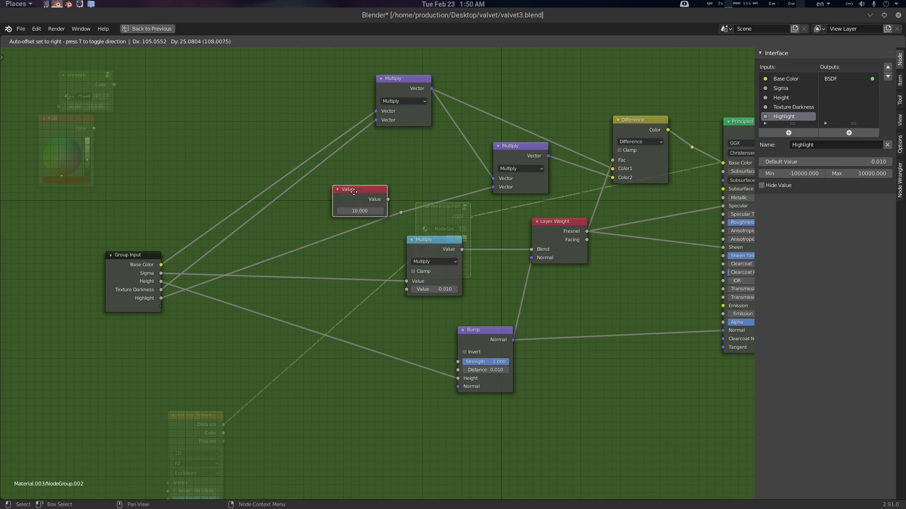
key("x")
Set the Highlight input's default value to 10, its minimum to 0 and its maximum to 100.
left_click(816, 161)
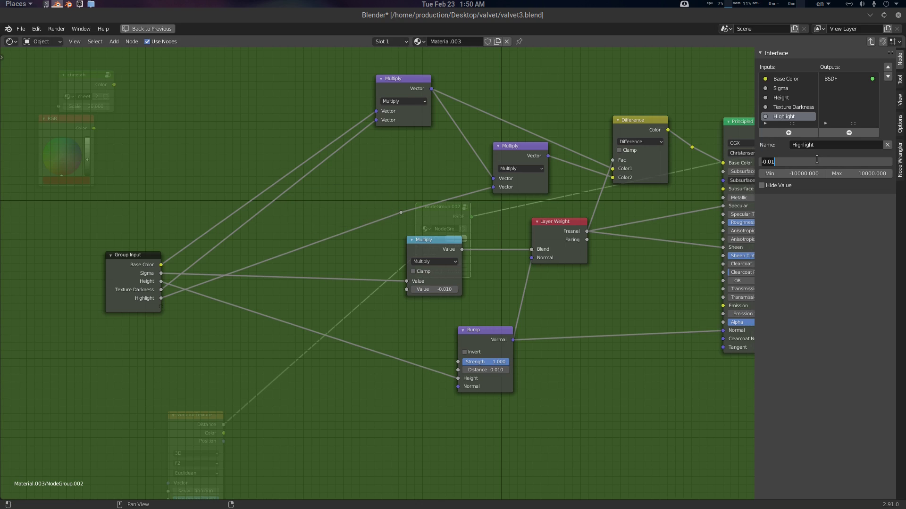
key("Return")
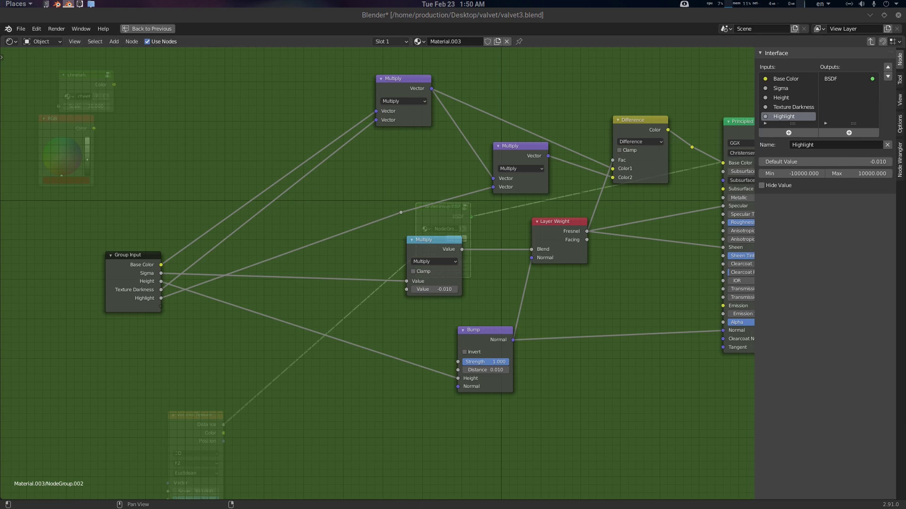
left_click(840, 159)
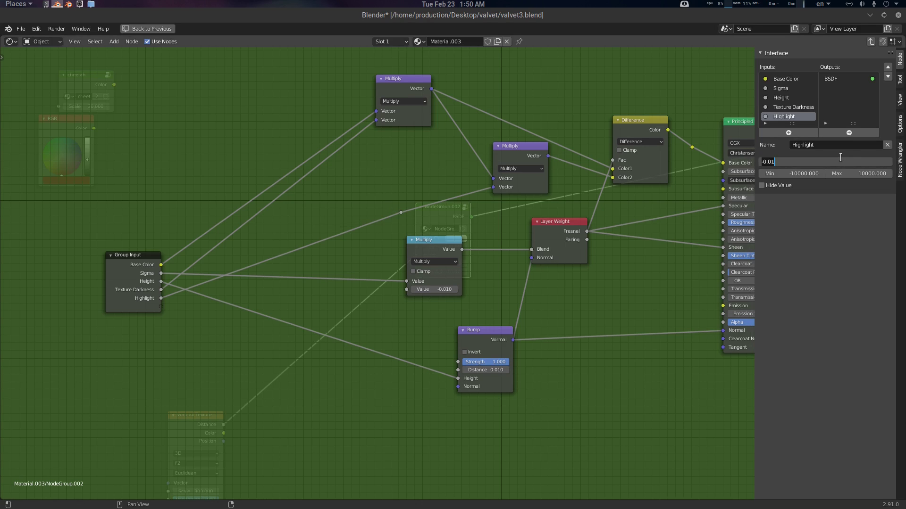
type("10")
key("Tab")
type("0")
key("Tab")
type("1")
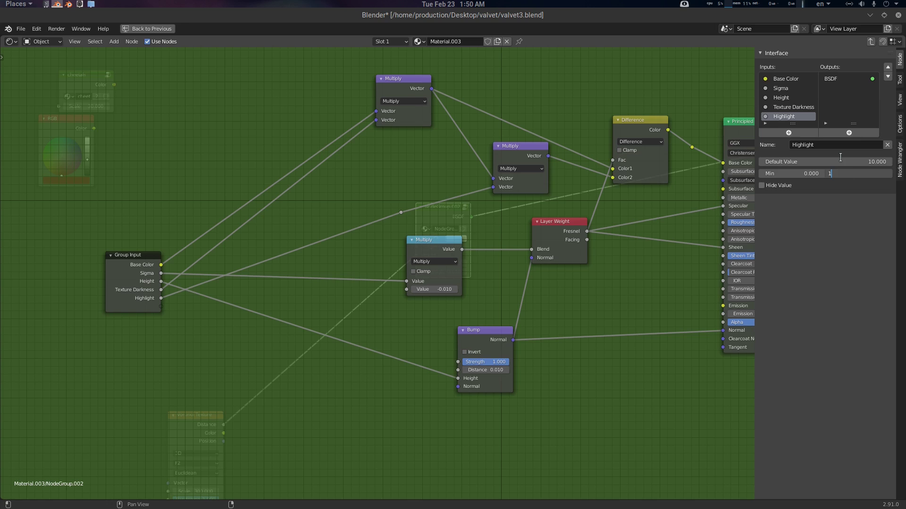
key("Return")
mouse_move(492, 276)
middle_mouse_down()
mouse_move(459, 301)
mouse_move(503, 285)
middle_mouse_up()
scroll(577, 280, "down", 1)
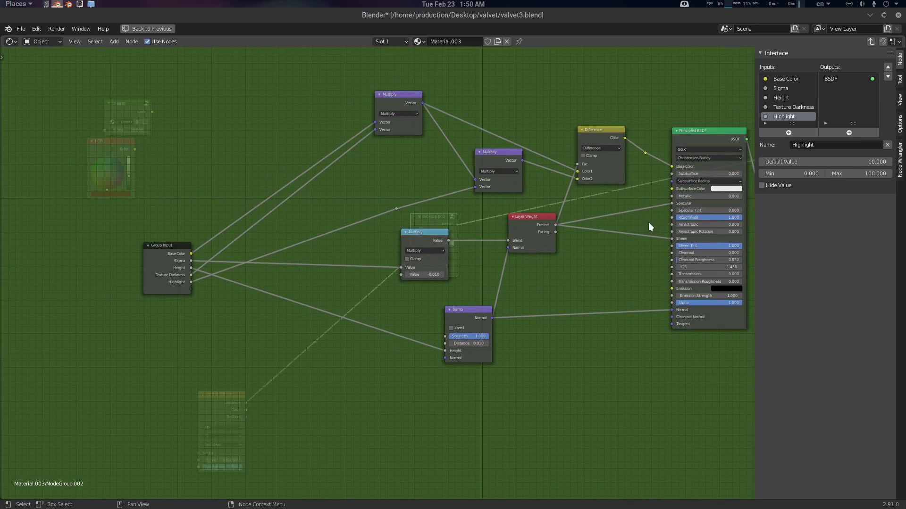
Expose the Principled BSDF's Roughness and Sheen Tint as new linked inputs on the Group Input node.
left_click_drag(672, 218, 191, 289)
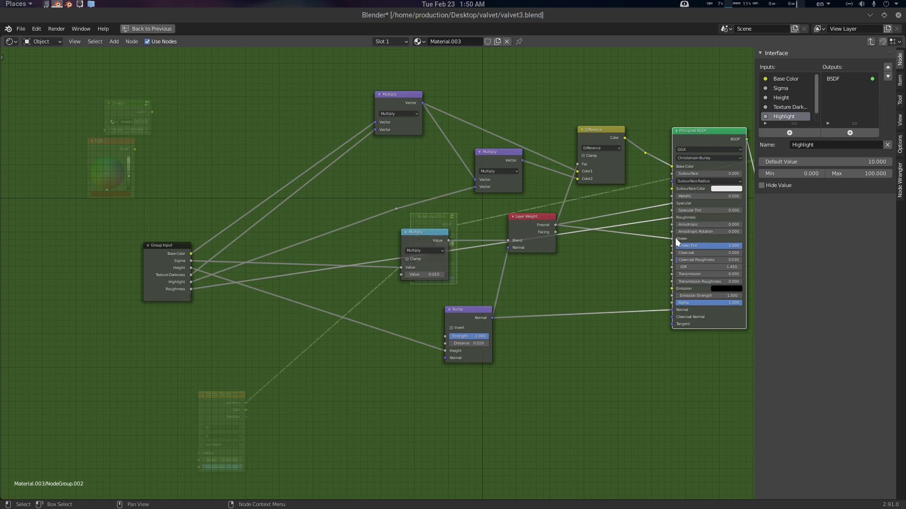
scroll(669, 237, "up", 1)
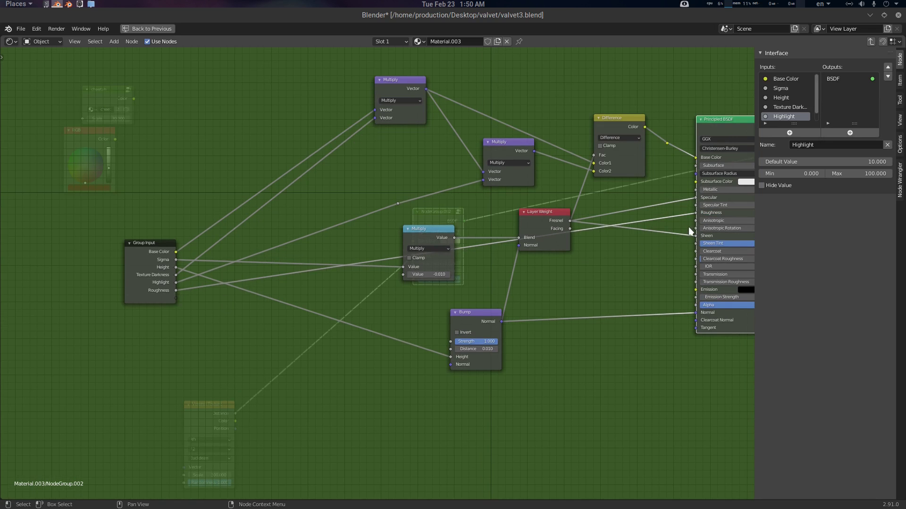
left_click_drag(696, 244, 171, 302)
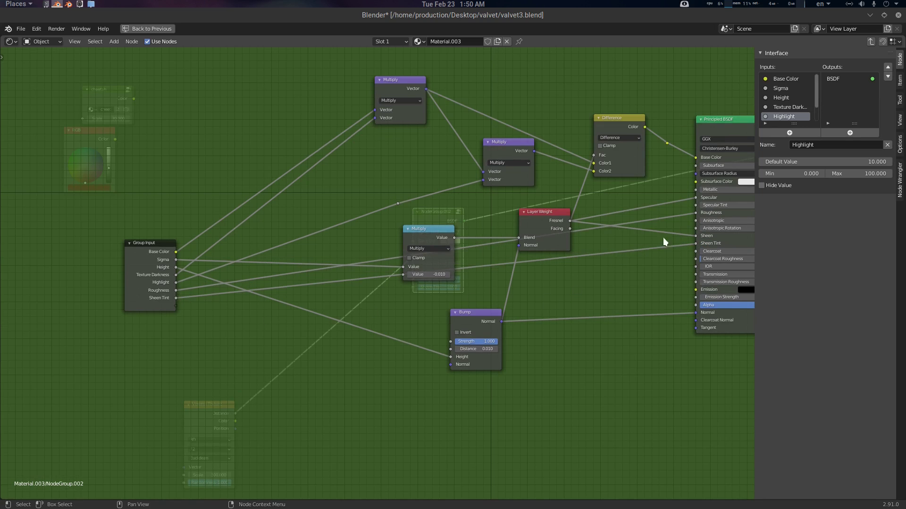
Move the Height input down the group's input list to sit below Sheen Tint.
left_click(785, 96)
left_click(887, 76)
left_click(887, 77)
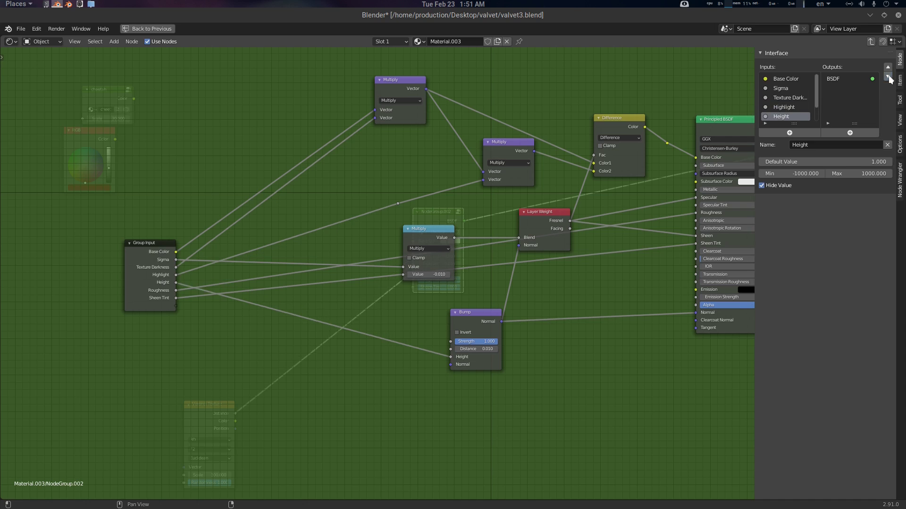
left_click(887, 76)
left_click(886, 76)
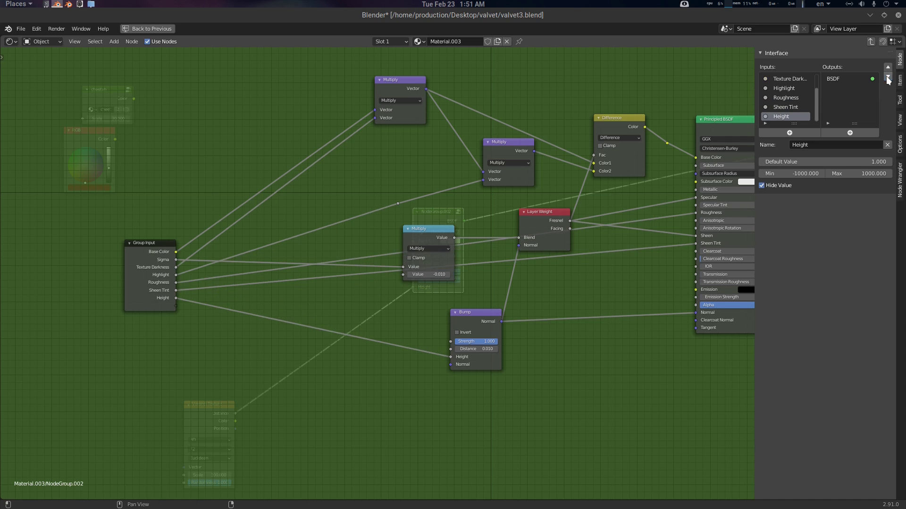
Expose the Bump node's Strength and Normal as new linked inputs on the Group Input node.
middle_click_drag(479, 265, 481, 256)
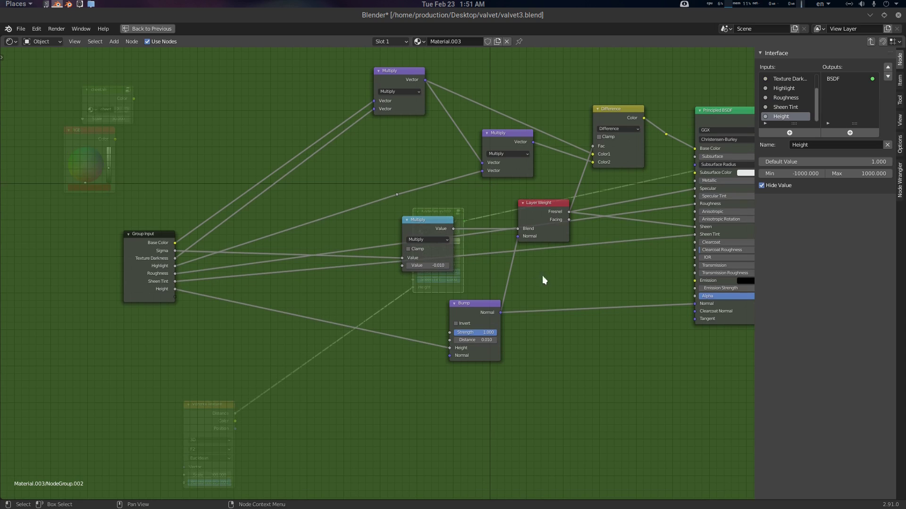
left_click_drag(449, 333, 175, 297)
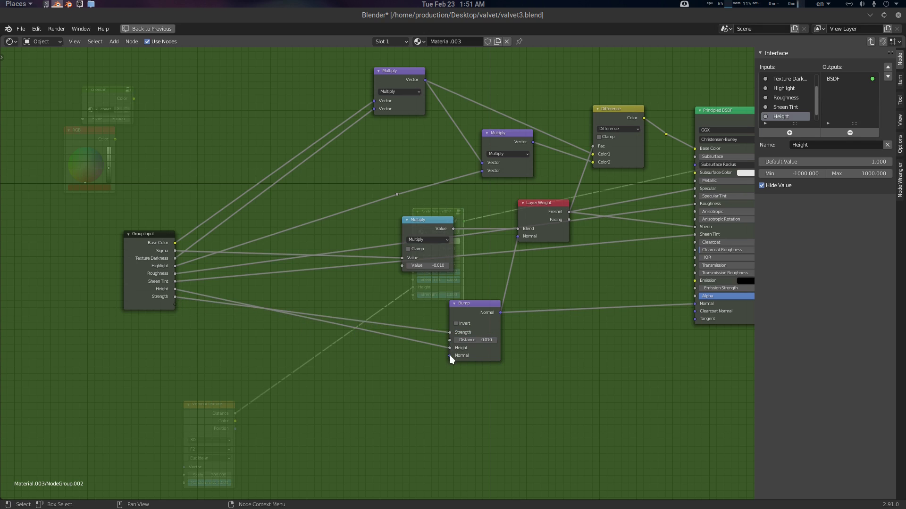
left_click_drag(449, 355, 175, 304)
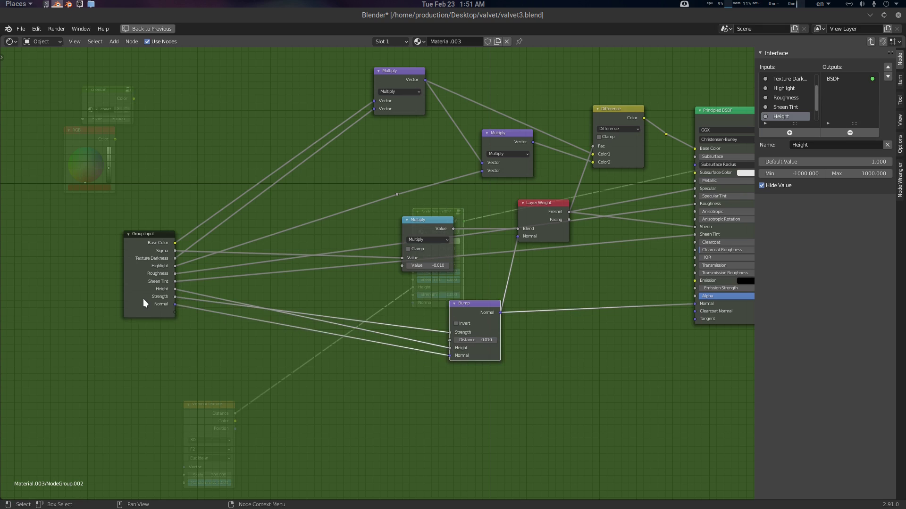
Rename the group's Strength input as Bump Strength.
left_click(143, 299)
scroll(790, 102, "down", 2)
left_click(784, 108)
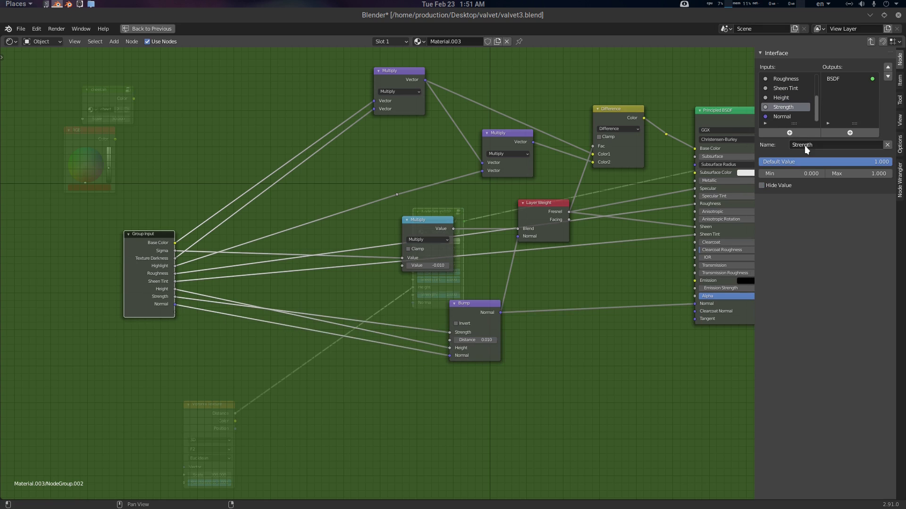
left_click(807, 145)
type("Bump")
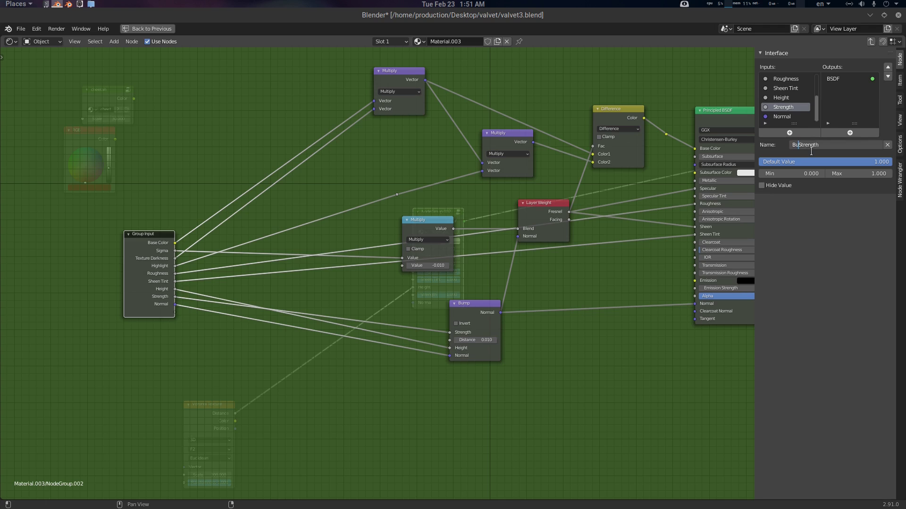
key("Return")
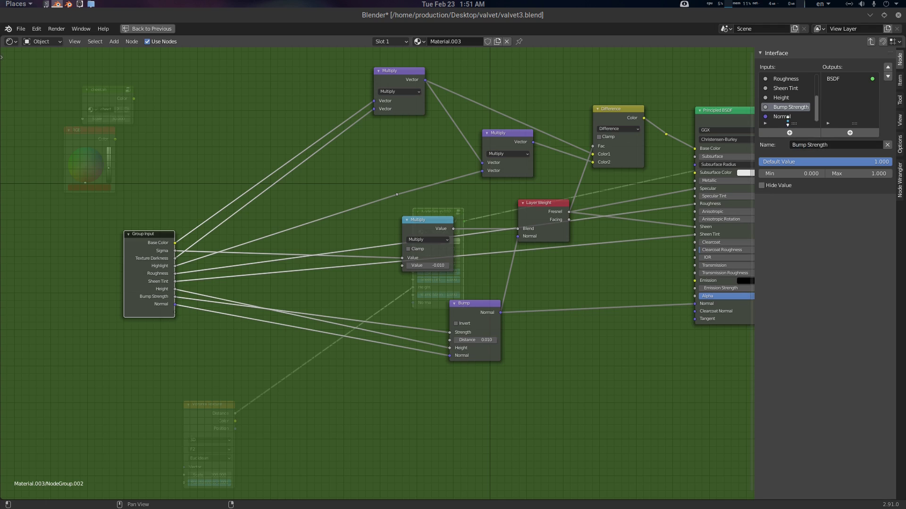
Rename the group's Normal input as Bump Normal.
left_click(787, 117)
left_click(810, 146)
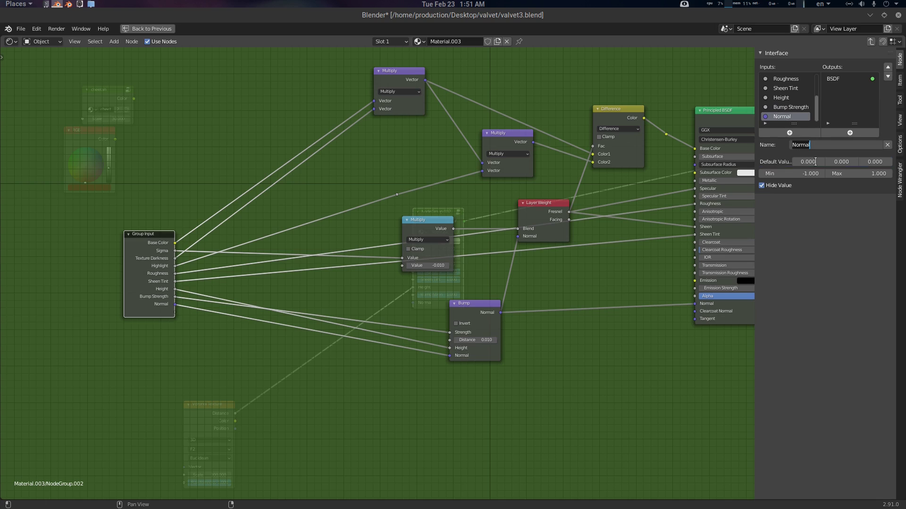
key("Home")
type("Bump")
key("Return")
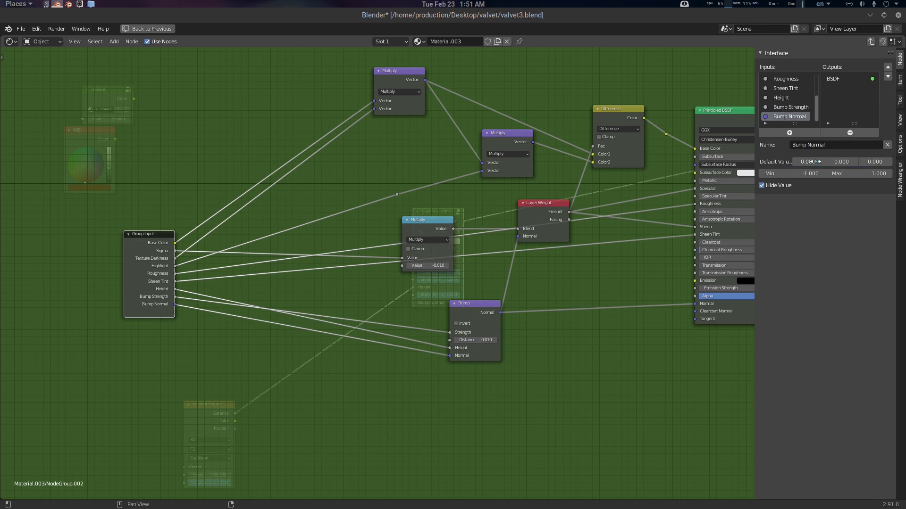
Leave the node group and return to the material's main node tree.
middle_click_drag(618, 311, 510, 315)
scroll(511, 315, "down", 3)
key("Tab")
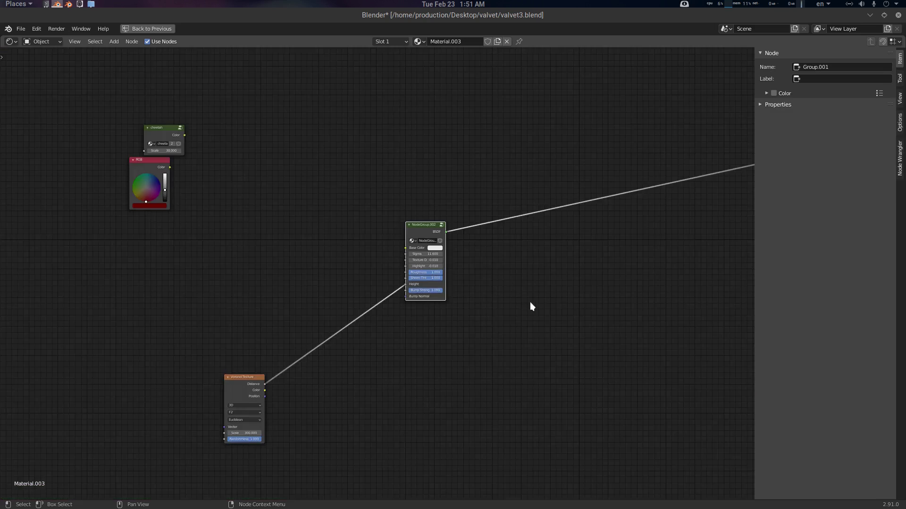
scroll(488, 277, "up", 4)
middle_click_drag(487, 277, 561, 309)
scroll(364, 256, "up", 3)
scroll(364, 256, "down", 3)
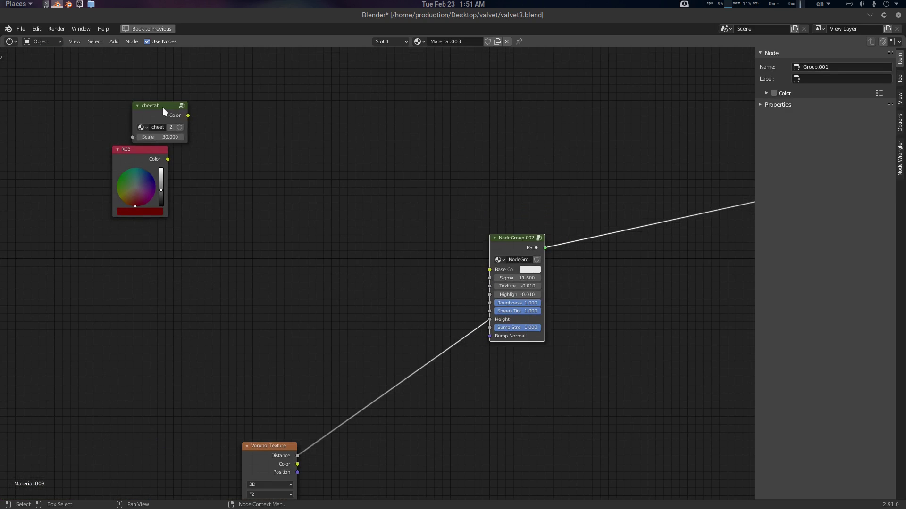
Place the cheetah and RGB nodes near the group node and link cheetah's Color to the group's Base Color.
left_click_drag(162, 106, 415, 244)
left_click_drag(151, 160, 337, 317)
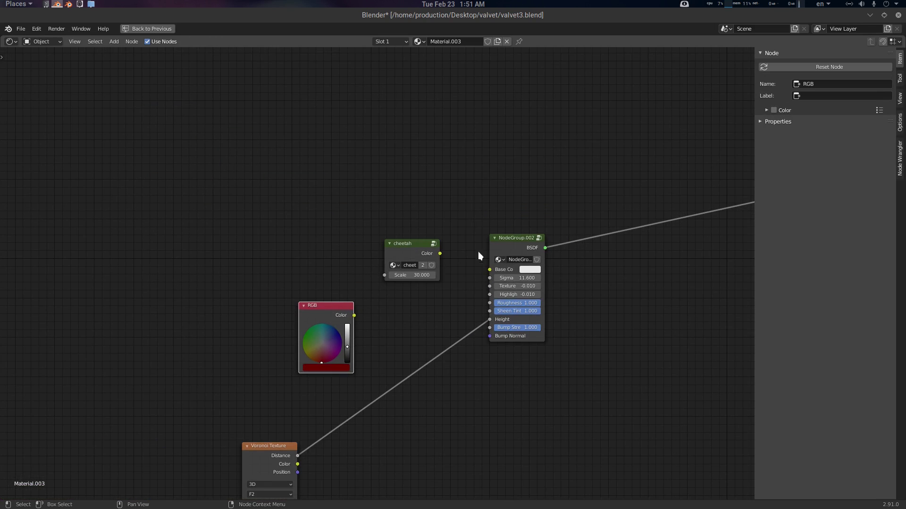
left_click_drag(439, 253, 489, 269)
Restore the multi-editor layout, then tidy the node positions and widen the group node so its input names fit.
key("ctrl+space")
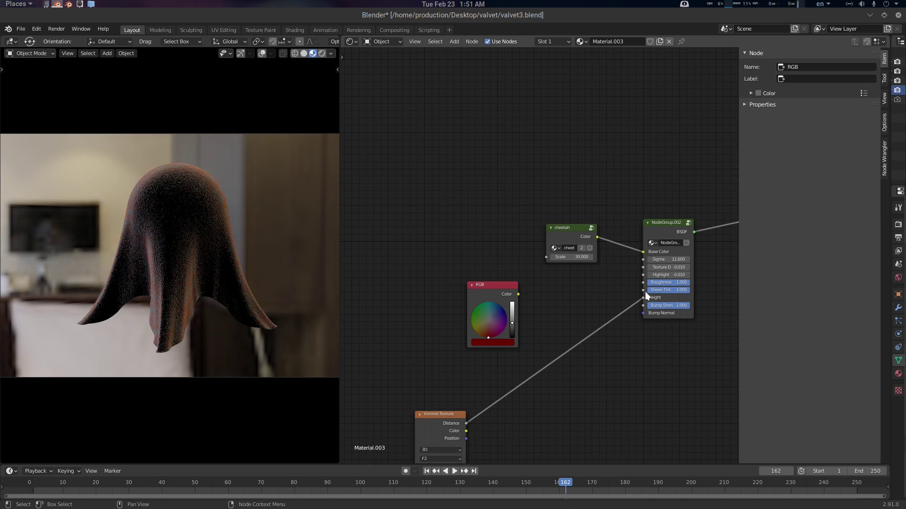
middle_click_drag(566, 321, 491, 286)
scroll(491, 286, "up", 3)
left_click_drag(611, 180, 630, 201)
left_click_drag(394, 245, 435, 231)
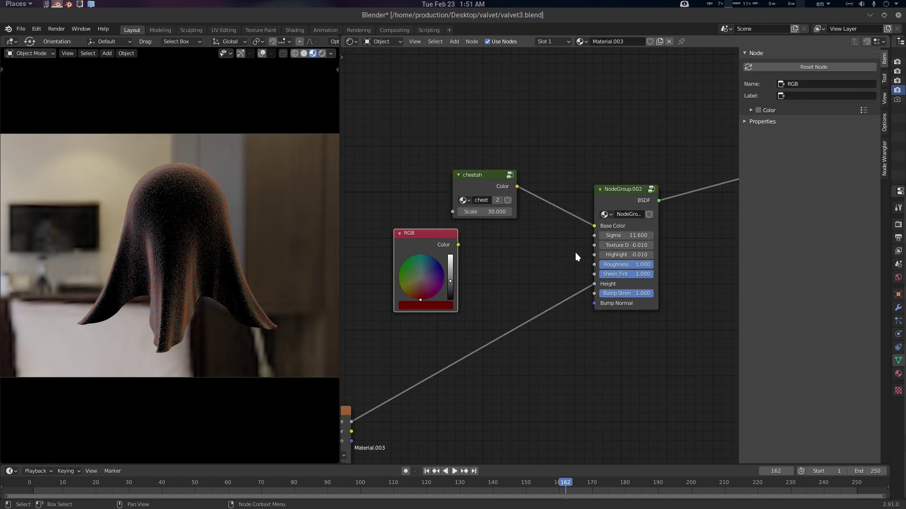
middle_click_drag(575, 253, 553, 251)
left_click_drag(634, 234, 656, 235)
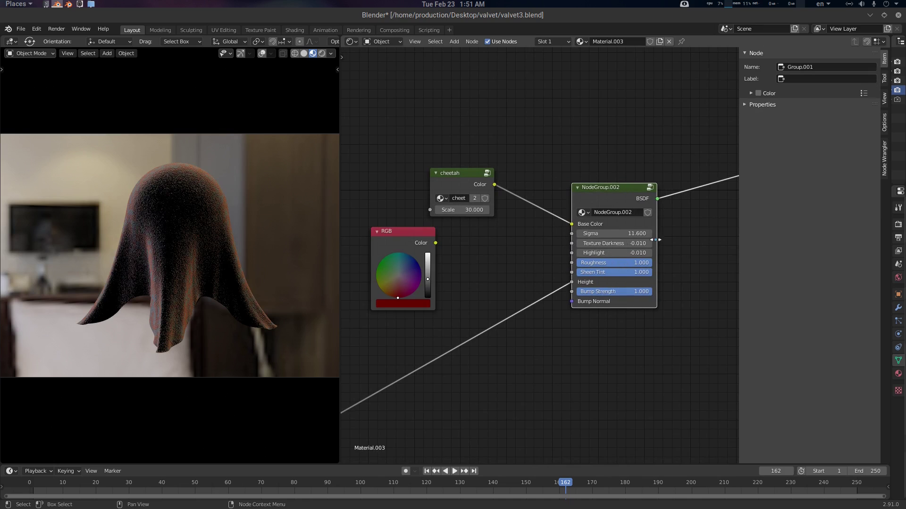
Set the group node's Texture Darkness to 0.5, Highlight to 10 and Sigma to 10.
left_click(628, 242)
key("Tab")
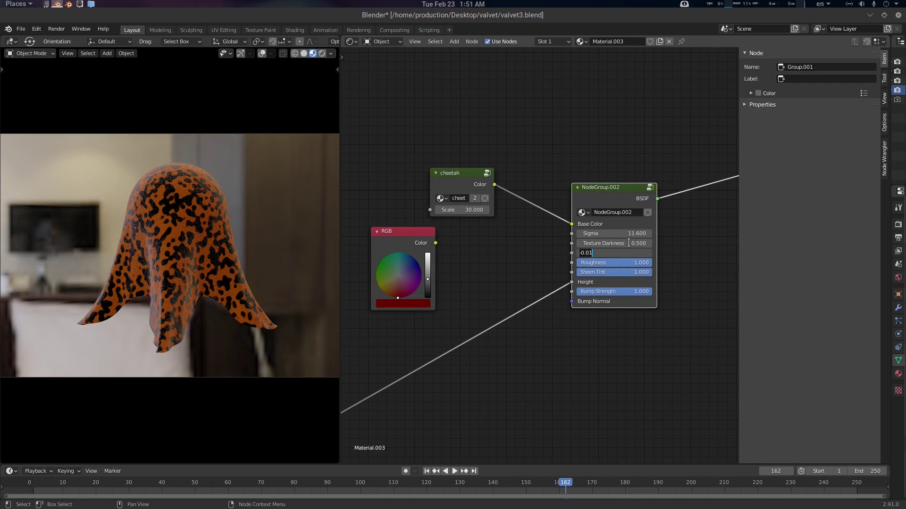
type("10")
key("Return")
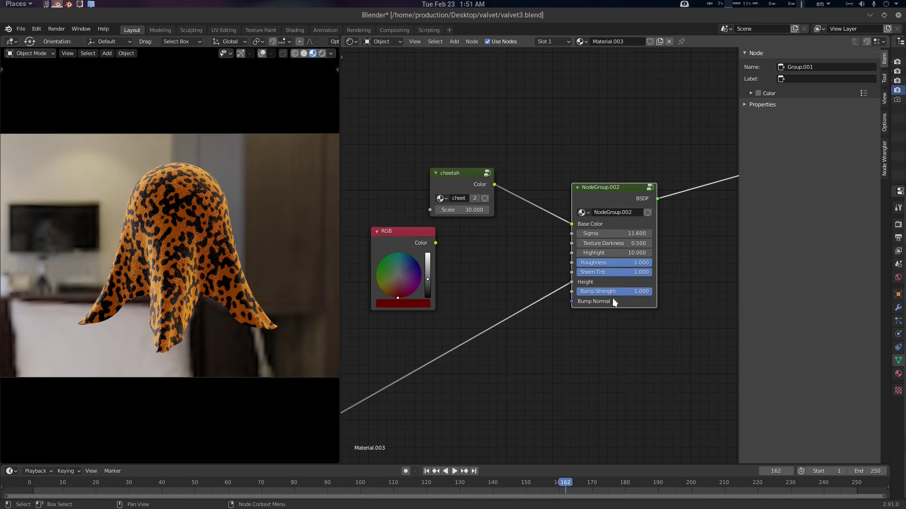
left_click(620, 234)
type("10")
key("Return")
Try the forest environment for the viewport's preview lighting, and switch to the outdoor grassy-field environment.
middle_click_drag(262, 245, 242, 253)
left_click(330, 54)
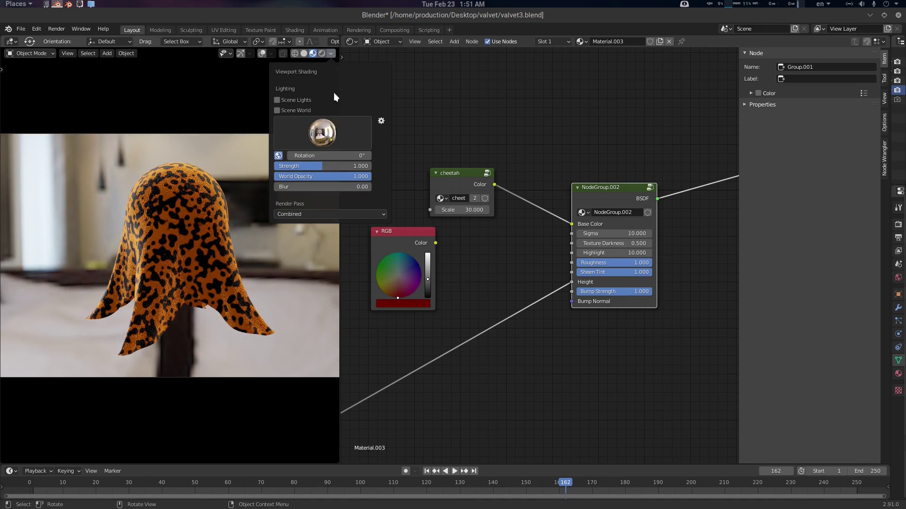
left_click(323, 132)
left_click(347, 166)
left_click(319, 134)
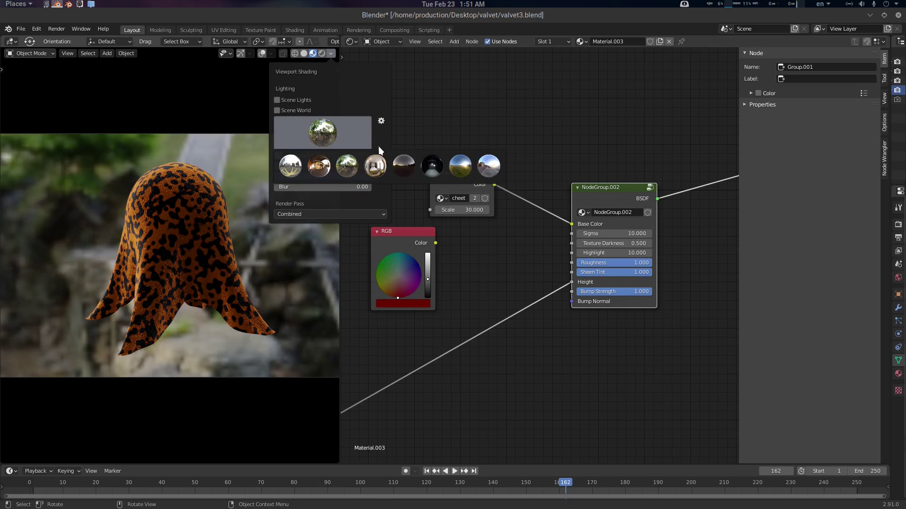
left_click(460, 166)
mouse_move(169, 232)
middle_mouse_down()
mouse_move(194, 230)
mouse_move(157, 231)
middle_mouse_up()
Link the RGB node's Color to the group's Base Color in place of cheetah and view the red cloth.
middle_click_drag(472, 236, 549, 262)
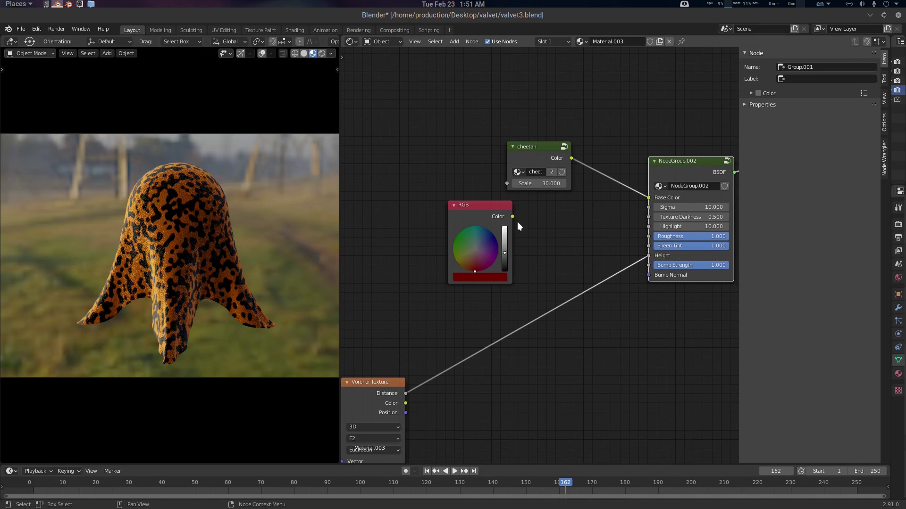
left_click_drag(512, 216, 649, 198)
middle_click_drag(599, 248, 548, 248)
mouse_move(228, 247)
middle_mouse_down()
mouse_move(307, 249)
mouse_move(239, 243)
middle_mouse_up()
scroll(528, 324, "down", 3)
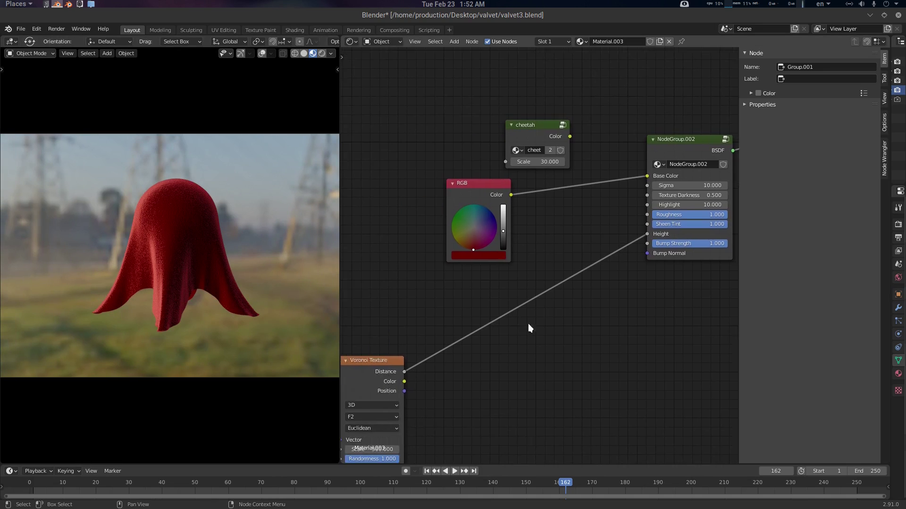
Rename the node group as "vevet eevve shader".
scroll(595, 207, "up", 4)
left_click(632, 174)
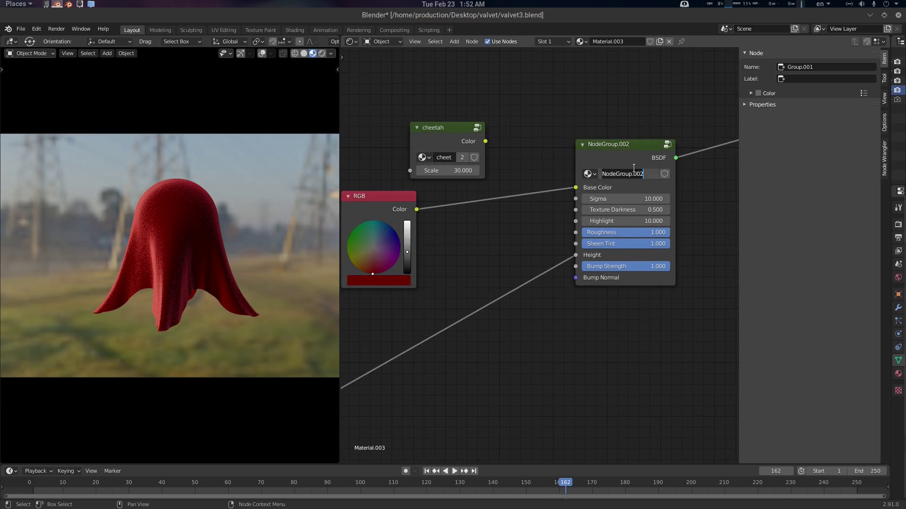
type("vevet eevve")
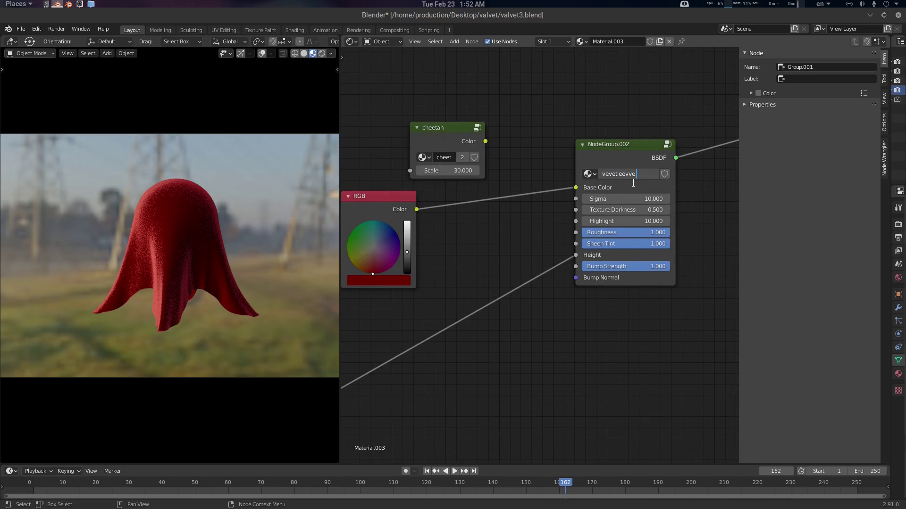
type(" shader")
key("Return")
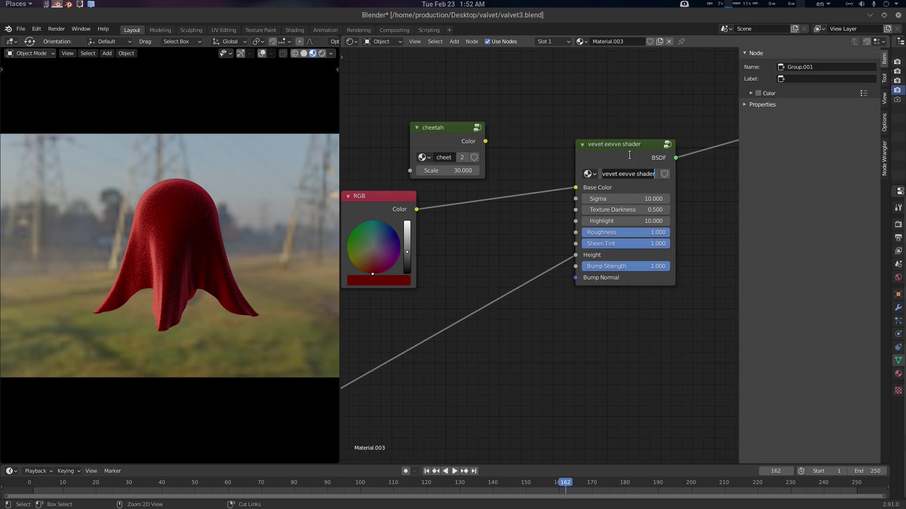
Rename the material as "vevet eevve shader".
left_click(605, 41)
type("vevet eevve shader")
key("Return")
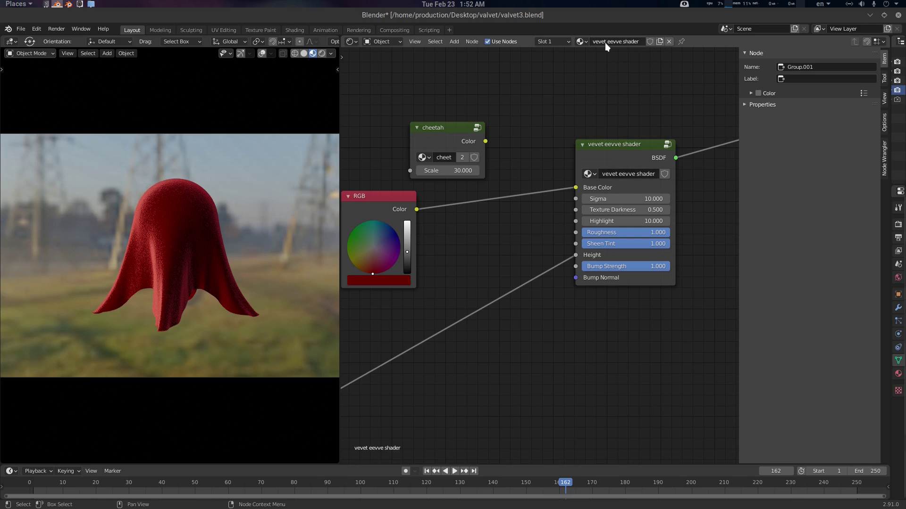
Move the Voronoi Texture node close to the group node, just below the RGB node.
middle_click_drag(486, 236, 537, 232)
scroll(478, 281, "down", 3)
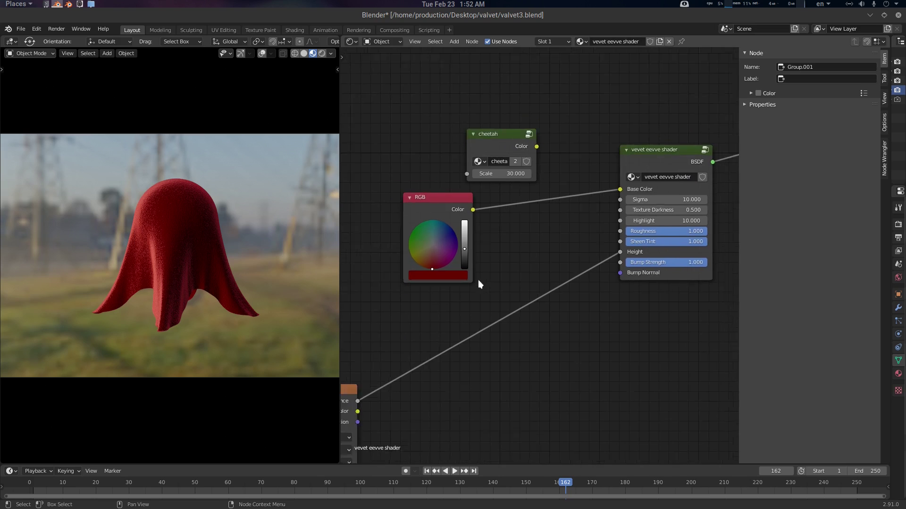
left_click_drag(369, 371, 543, 273)
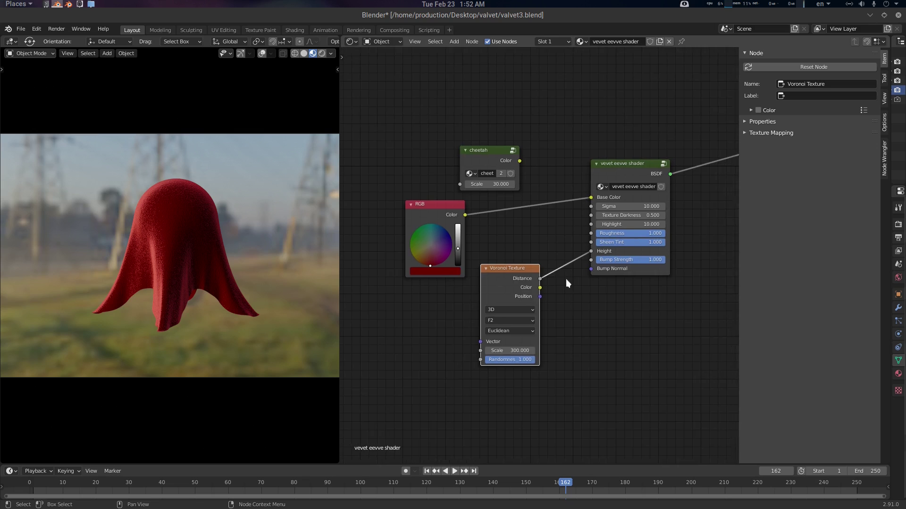
scroll(565, 278, "up", 2)
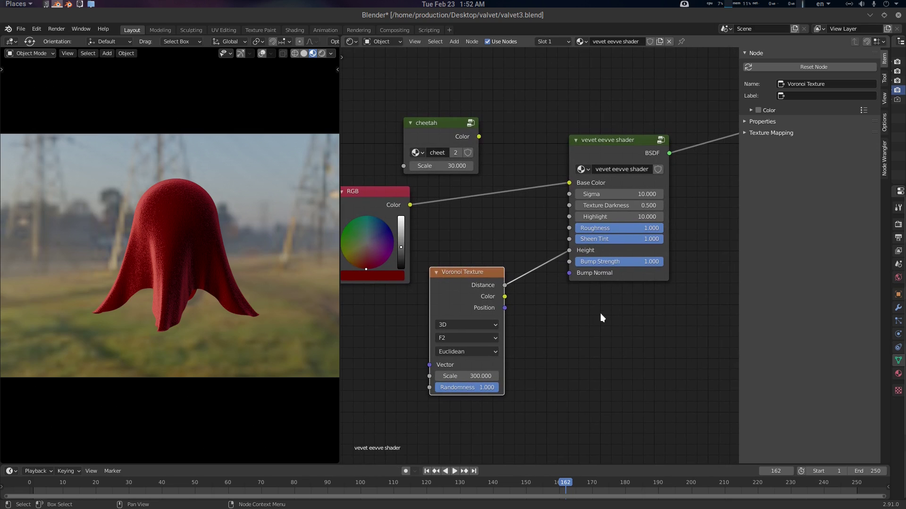